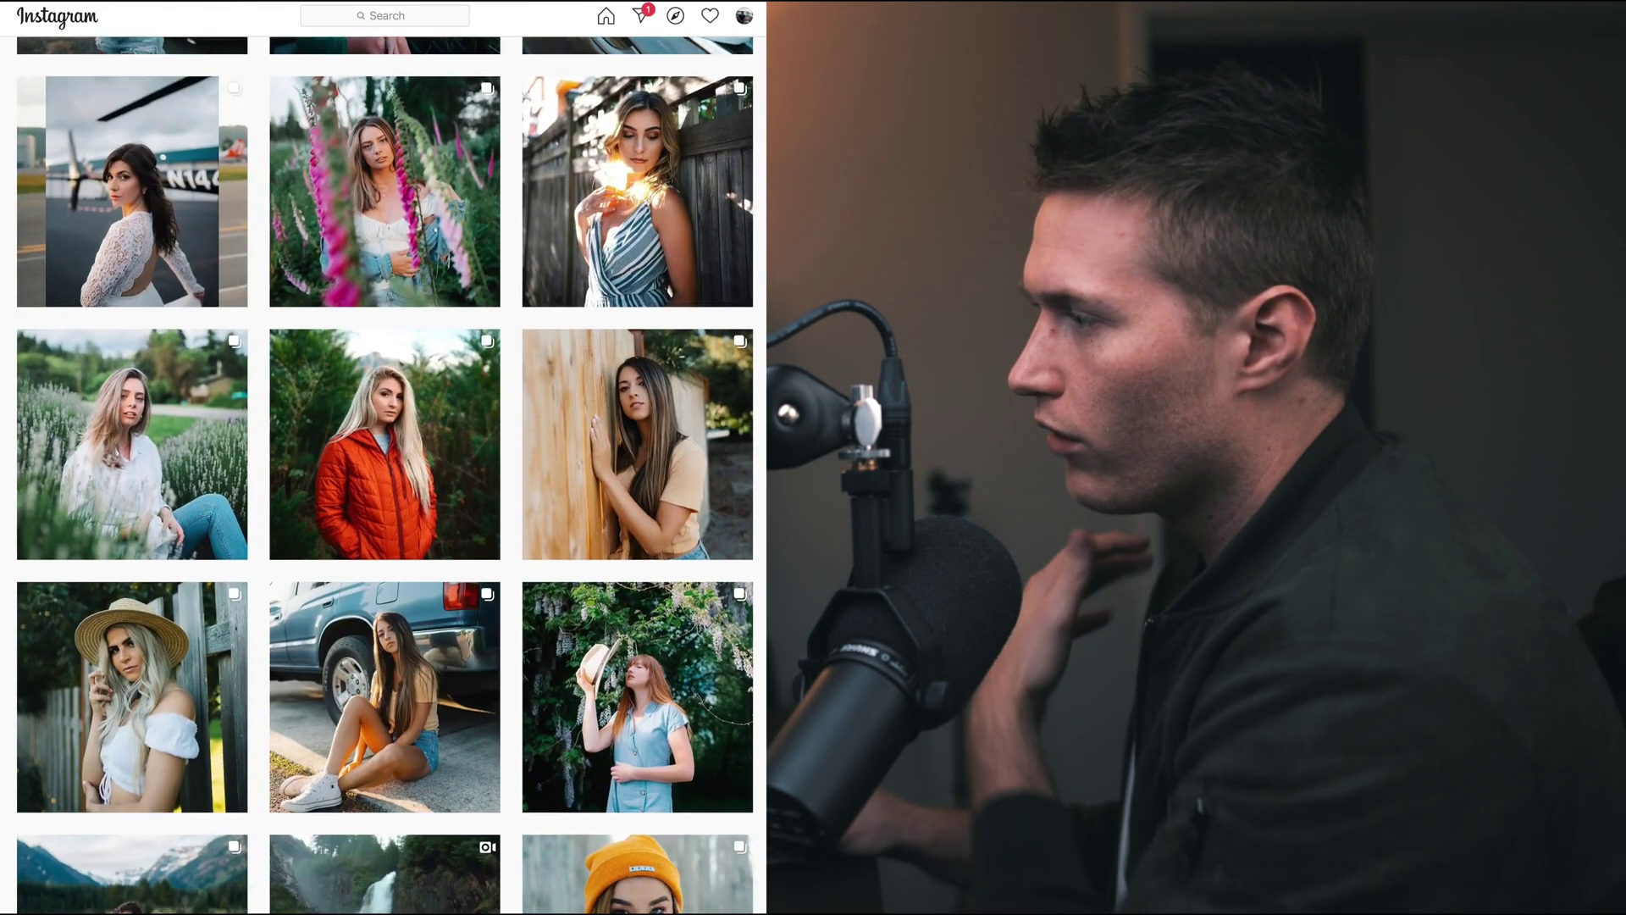
Browse the photographer's portrait grid on Instagram and view the single-photo post of the blonde woman in a red patterned top.
{"action": "scroll", "coordinate": [385, 474], "scroll_direction": "down", "scroll_amount": 3}
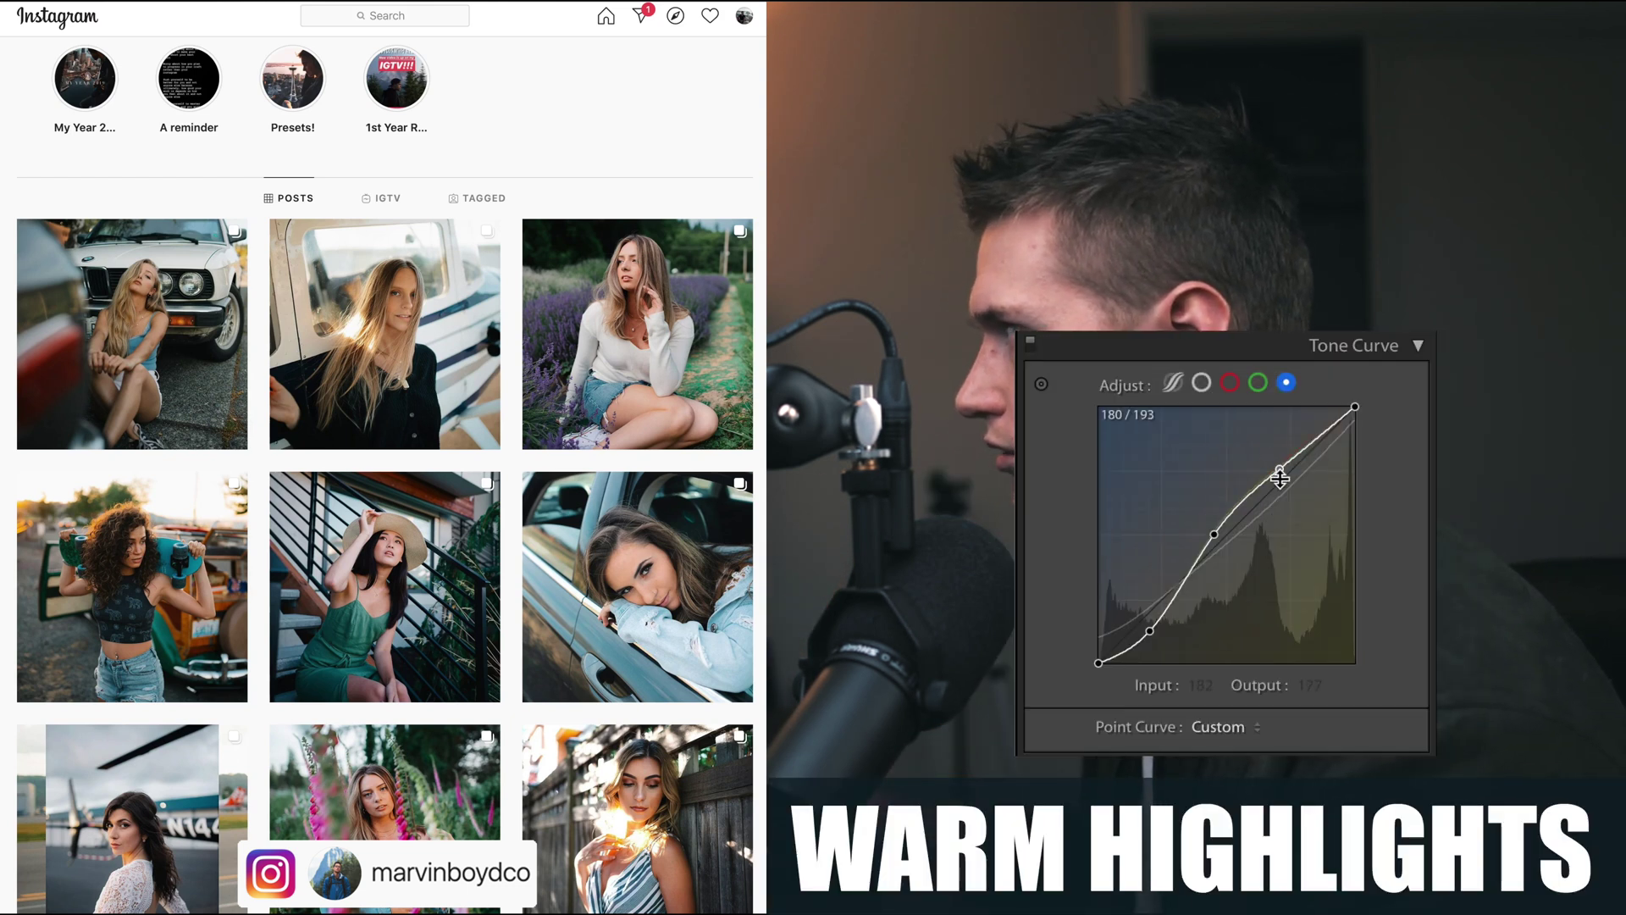
{"action": "scroll", "coordinate": [385, 474], "scroll_direction": "down", "scroll_amount": 5}
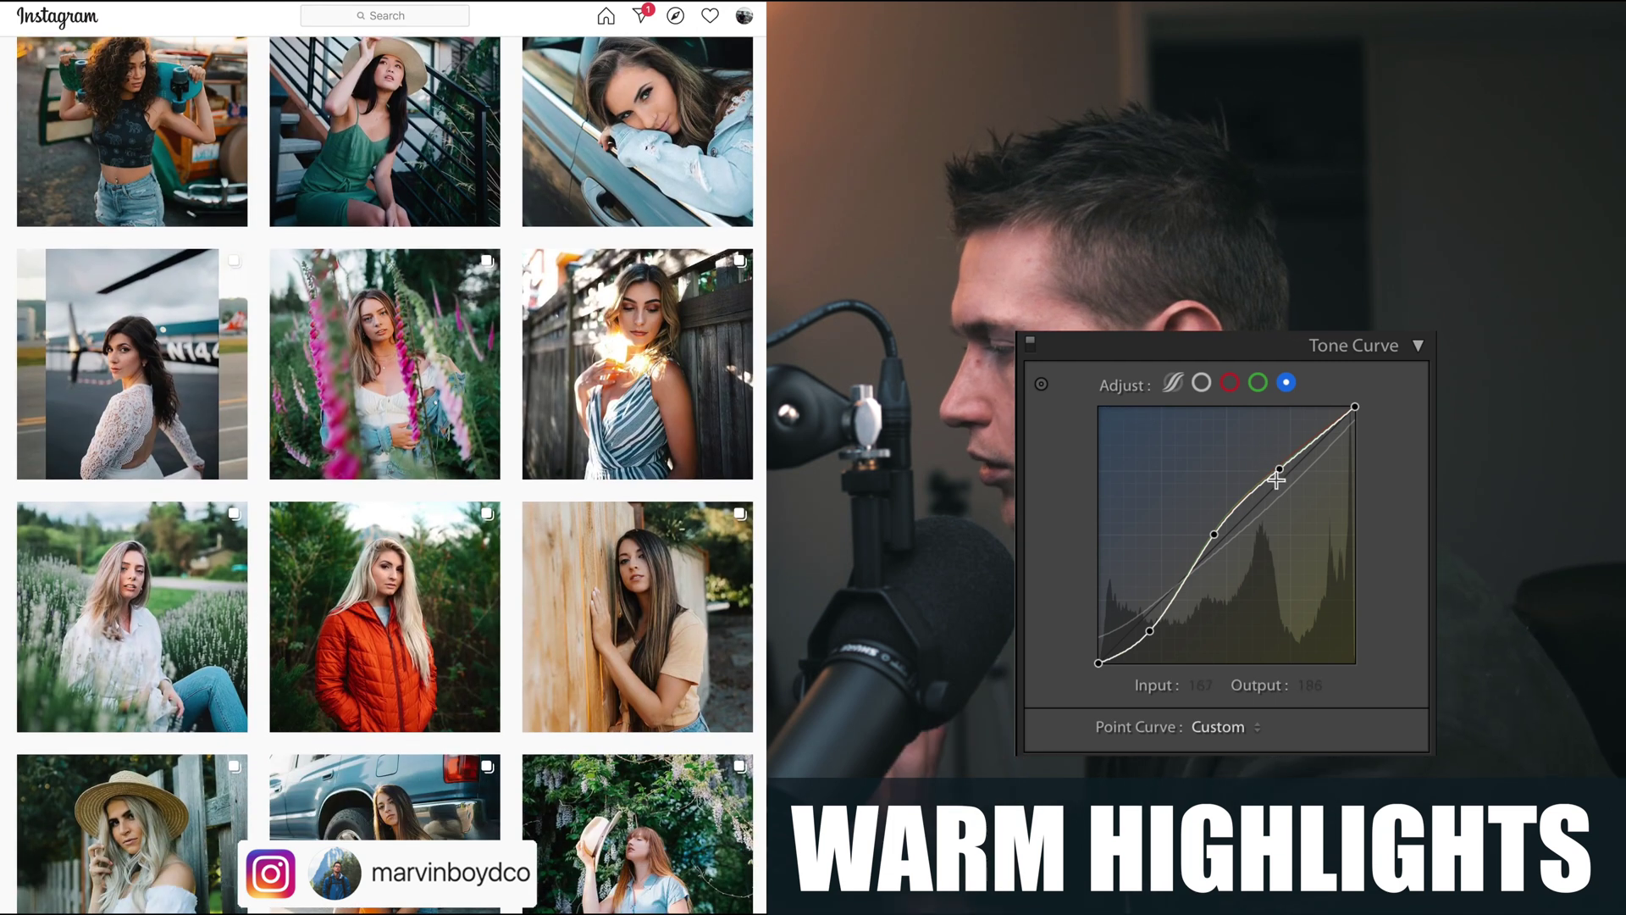
{"action": "scroll", "coordinate": [386, 474], "scroll_direction": "down", "scroll_amount": 4}
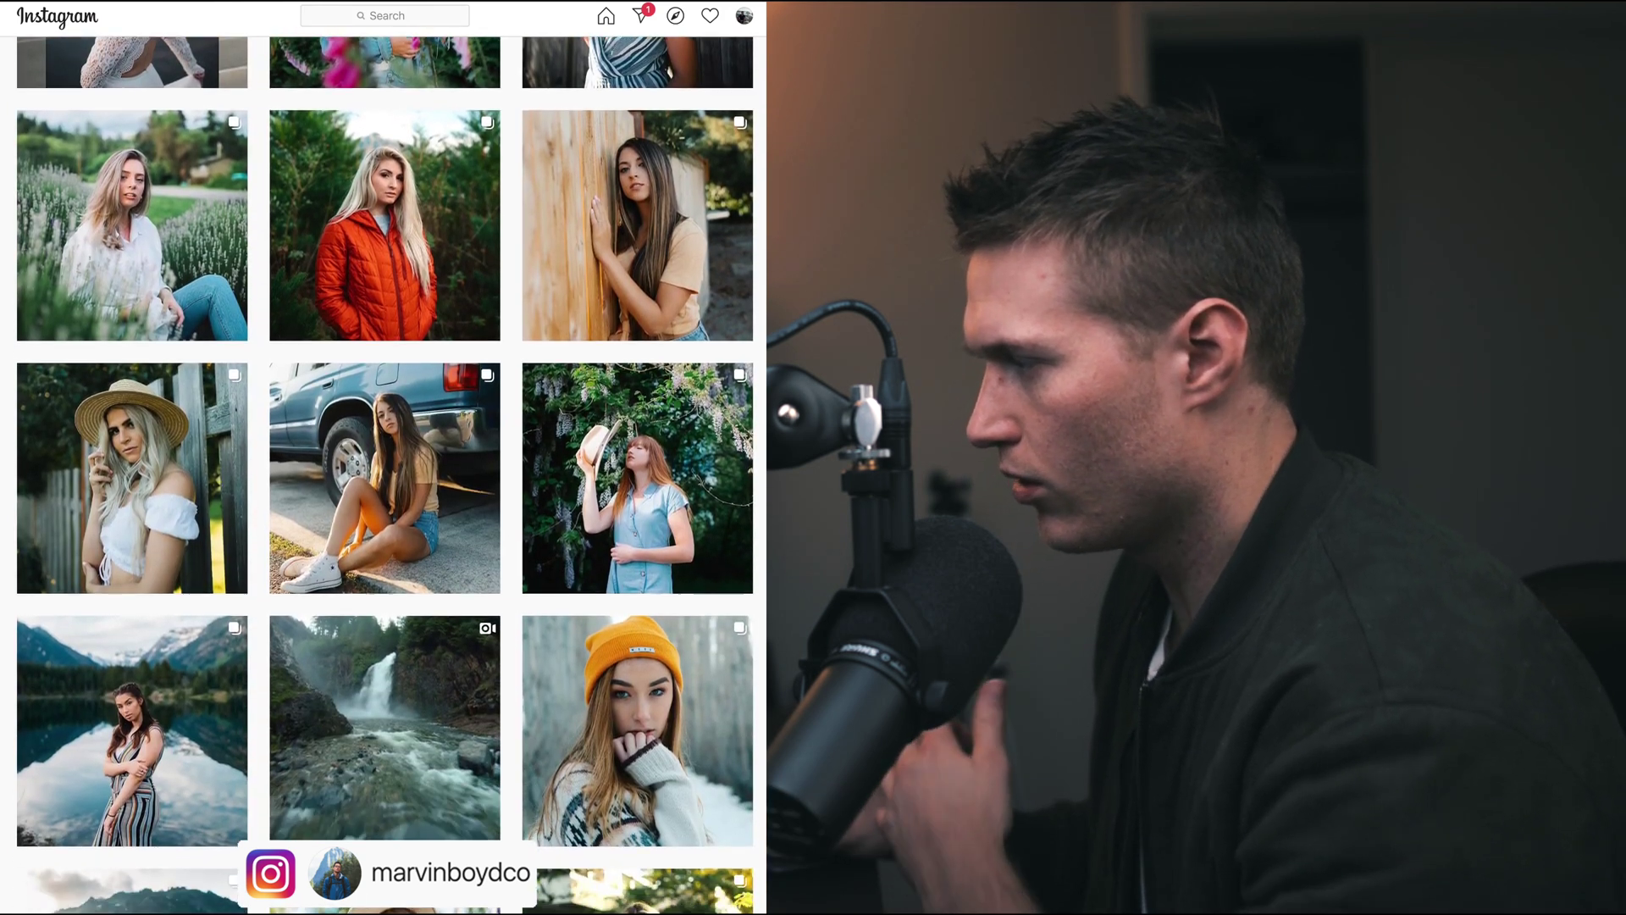
{"action": "scroll", "coordinate": [386, 474], "scroll_direction": "down", "scroll_amount": 2}
{"action": "scroll", "coordinate": [385, 475], "scroll_direction": "up", "scroll_amount": 1}
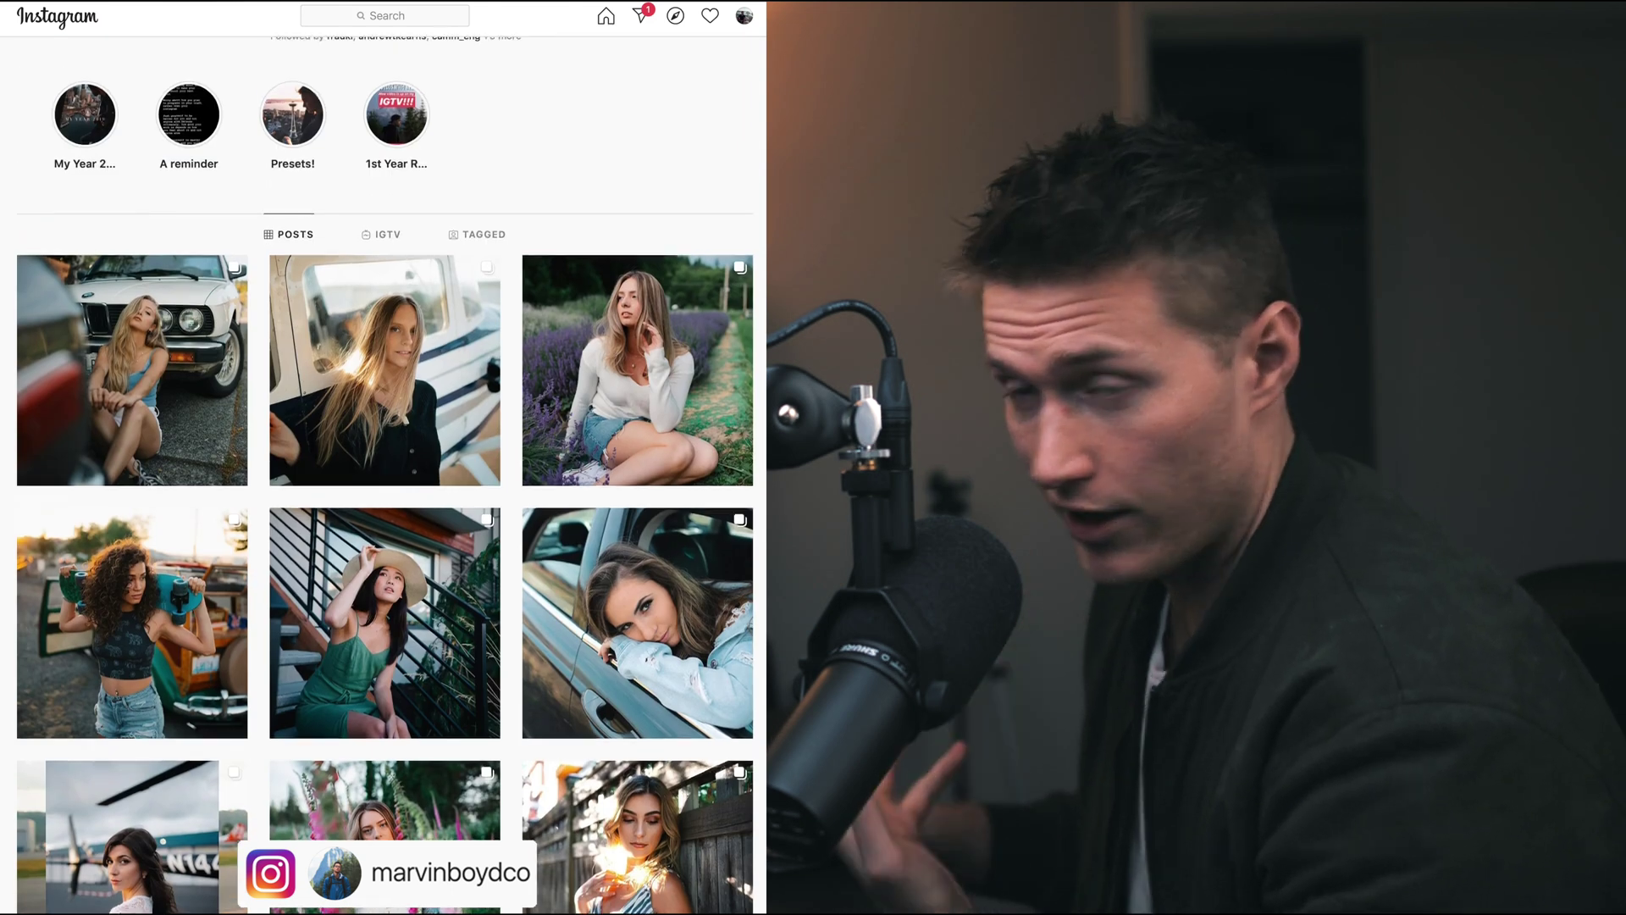
{"action": "scroll", "coordinate": [386, 474], "scroll_direction": "down", "scroll_amount": 3}
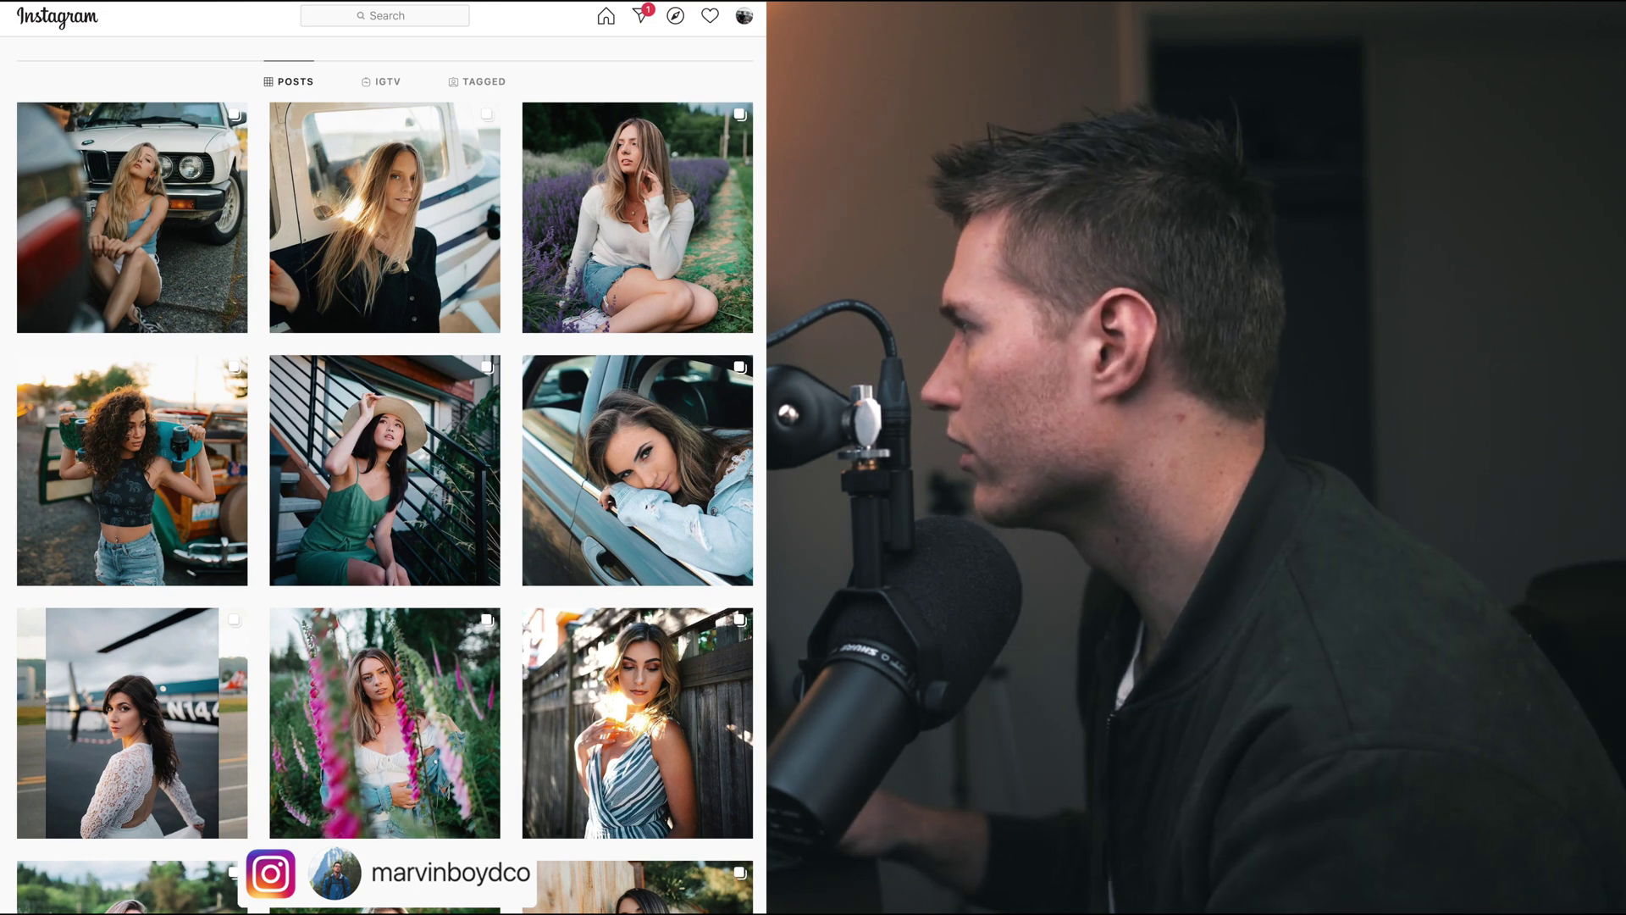
{"action": "scroll", "coordinate": [384, 474], "scroll_direction": "down", "scroll_amount": 20}
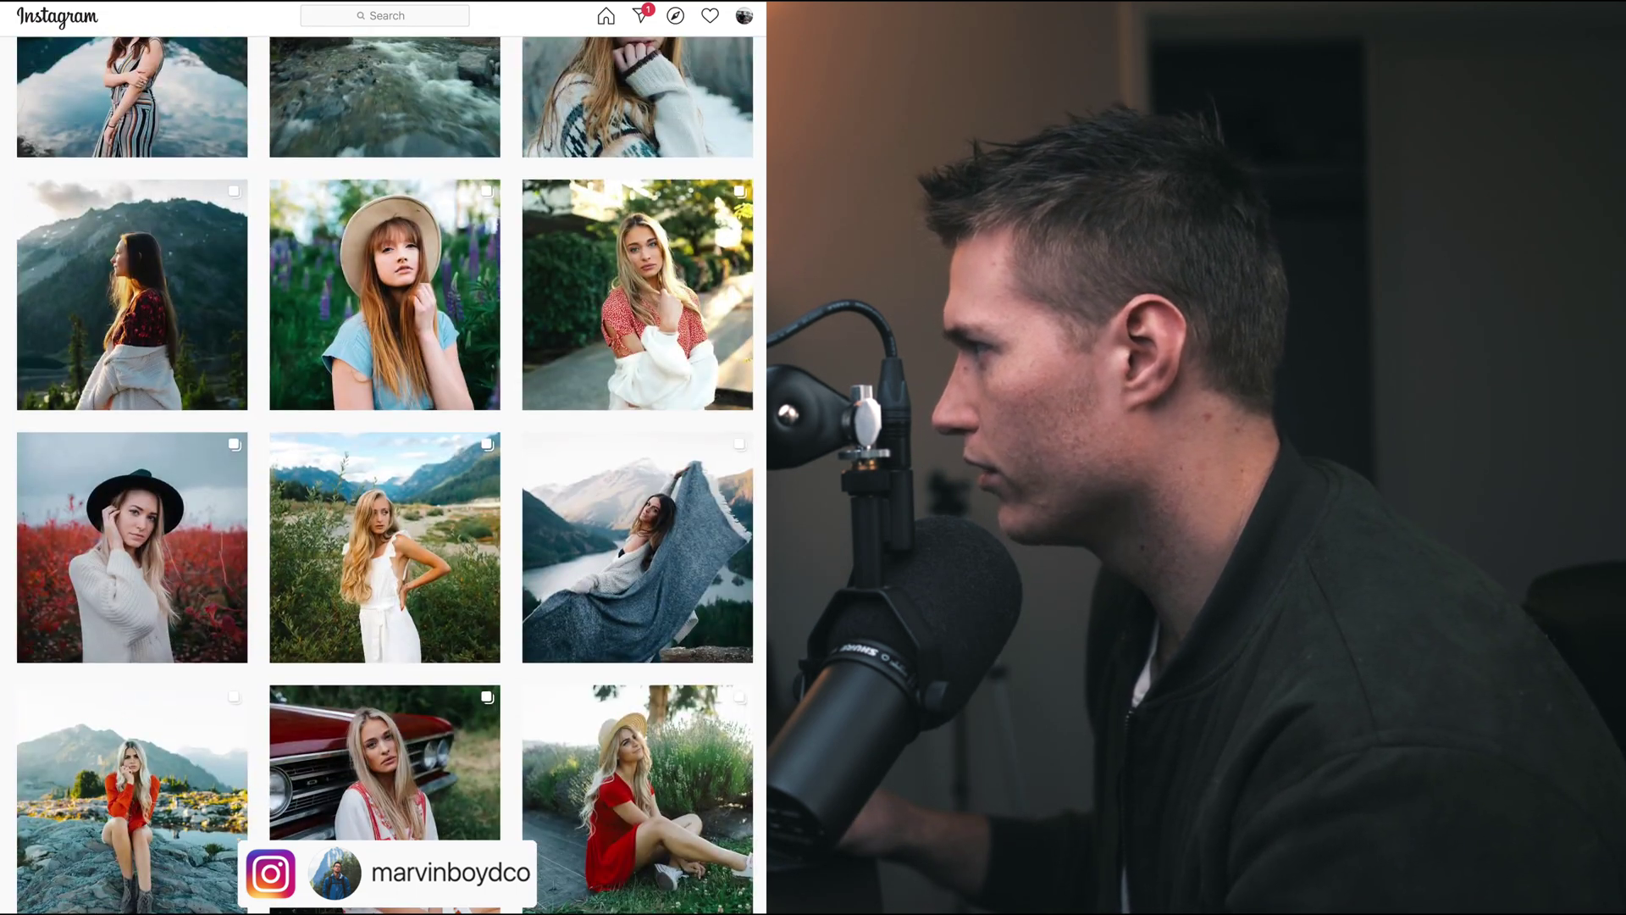
{"action": "left_click", "coordinate": [562, 297]}
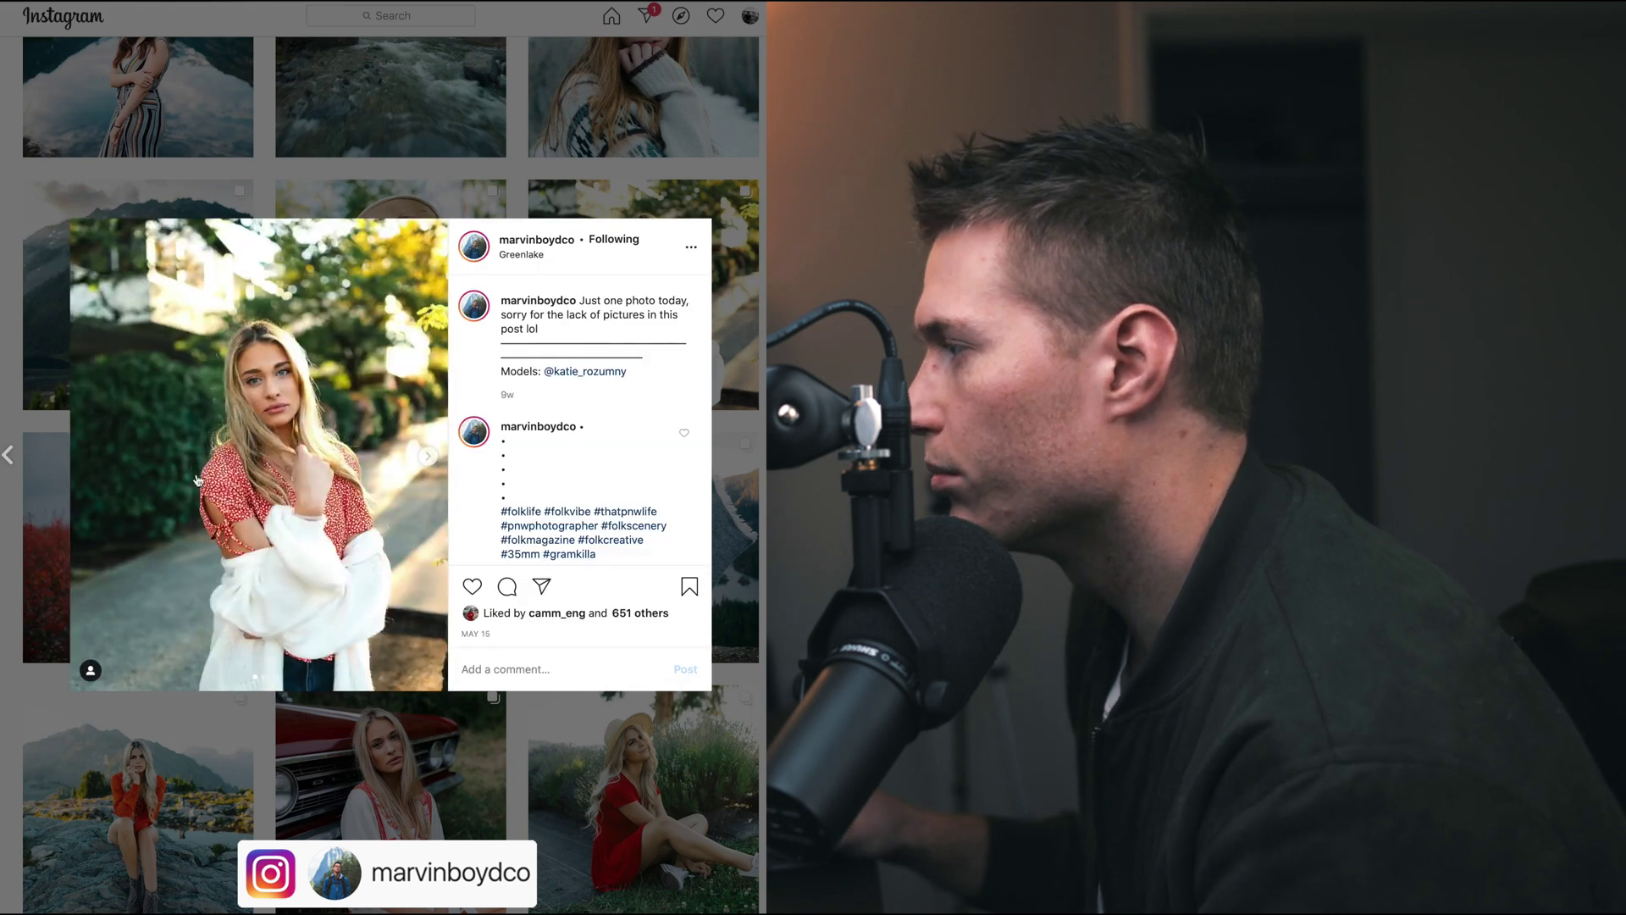
{"action": "key", "text": "Escape"}
Look through the older portrait posts and view the one of the woman in a green dress beside the light-blue vintage truck.
{"action": "scroll", "coordinate": [384, 474], "scroll_direction": "down", "scroll_amount": 10}
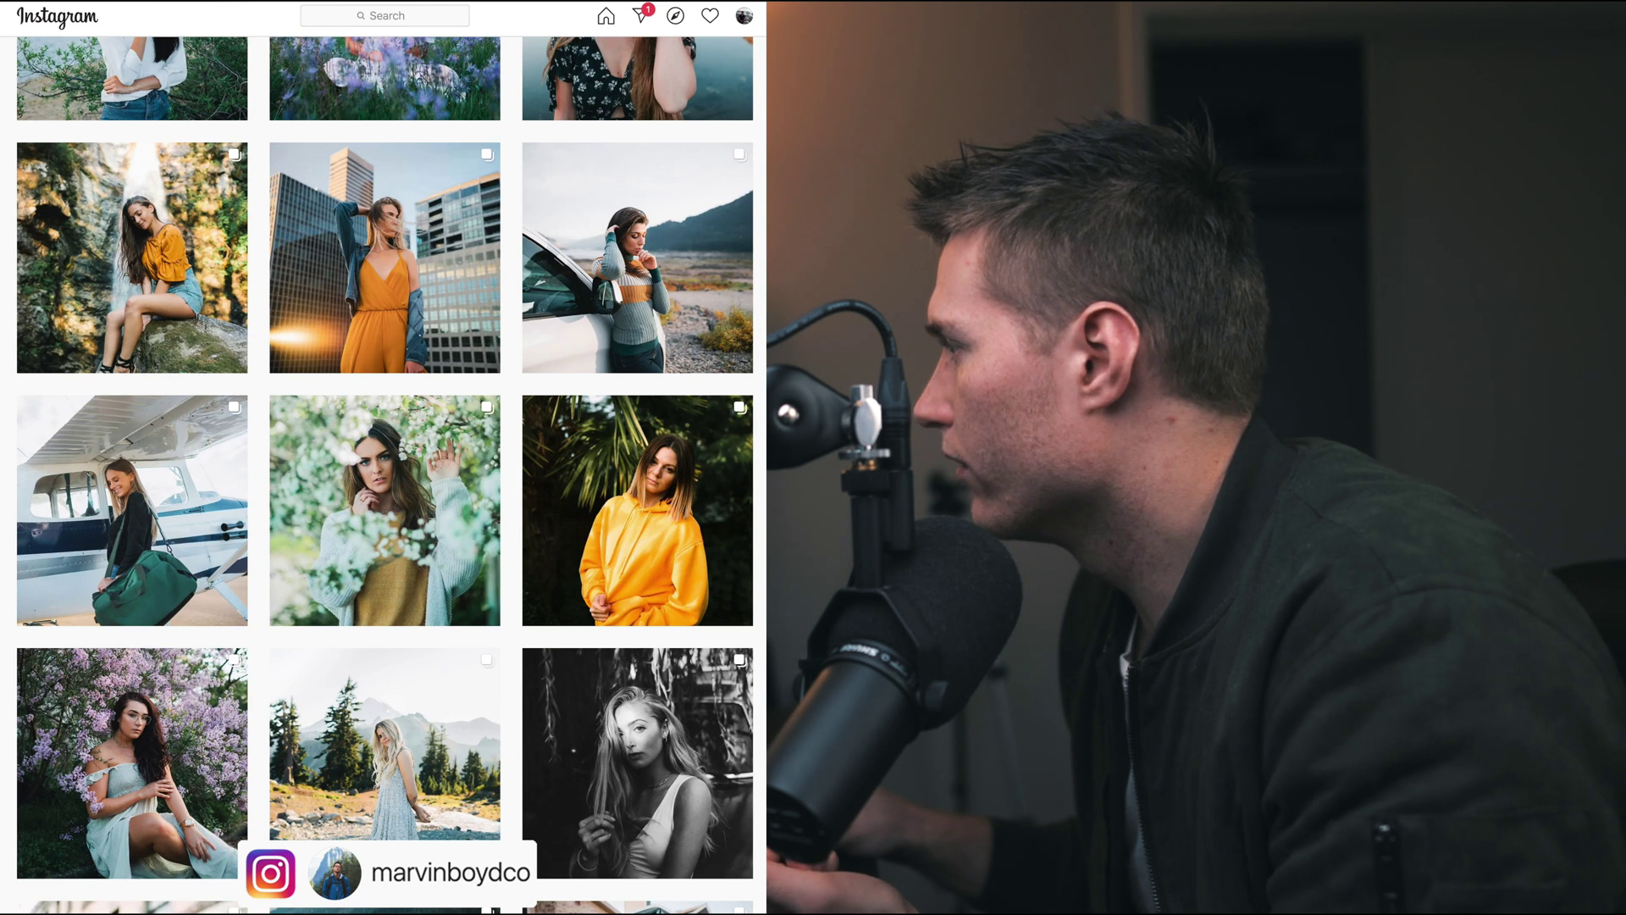
{"action": "scroll", "coordinate": [664, 492], "scroll_direction": "down", "scroll_amount": 10}
{"action": "scroll", "coordinate": [663, 491], "scroll_direction": "up", "scroll_amount": 9}
{"action": "left_click", "coordinate": [662, 491]}
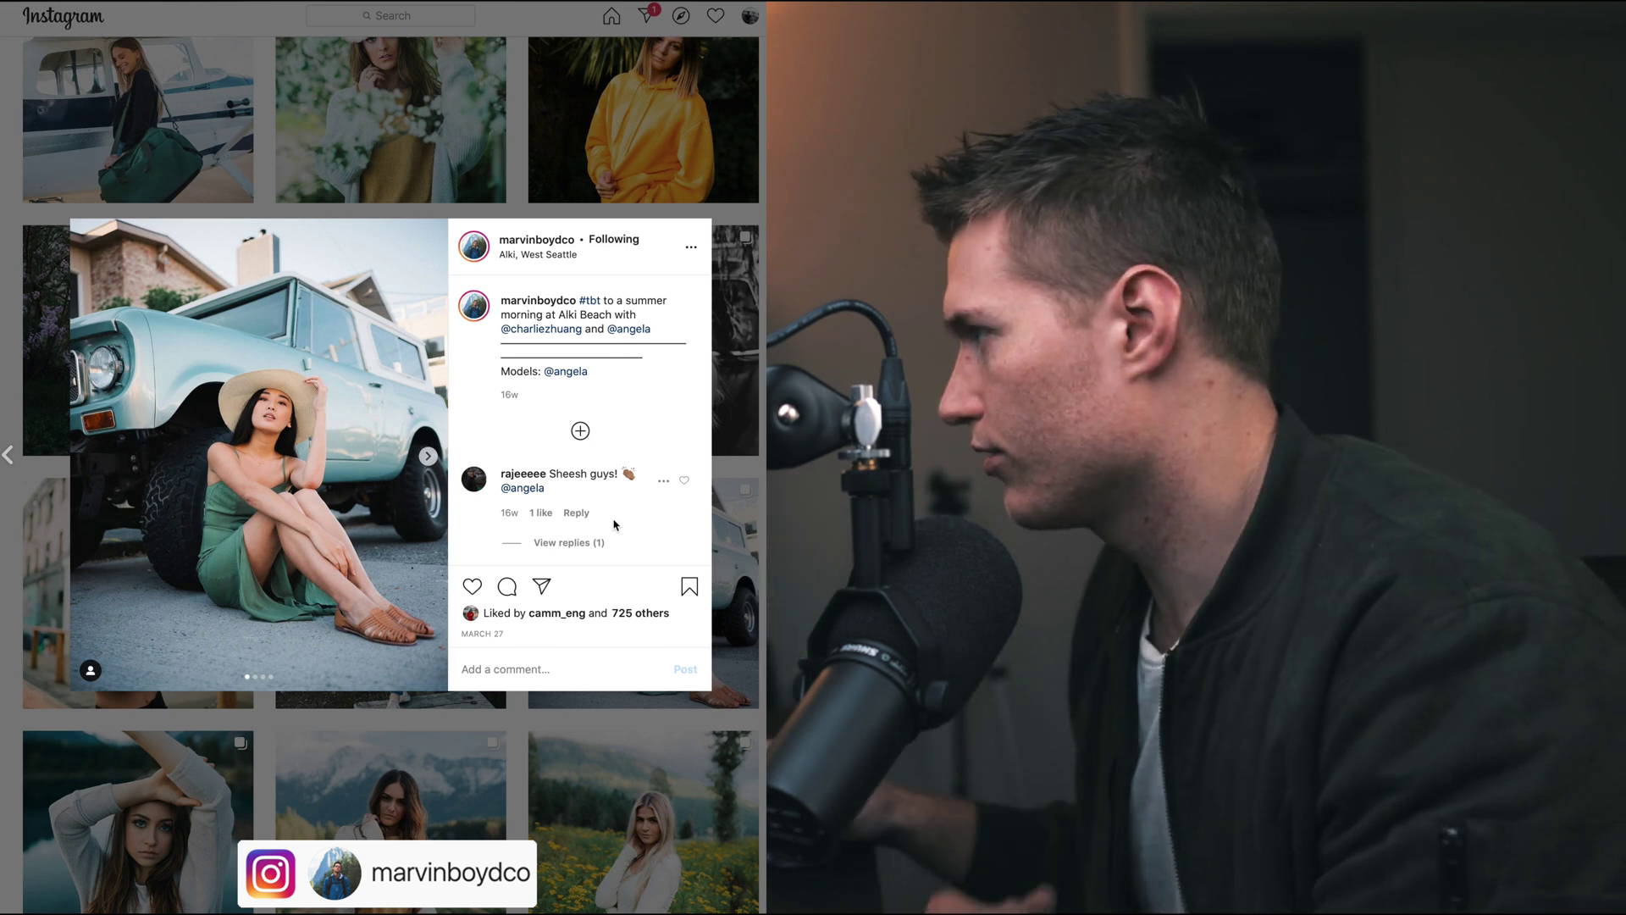
{"action": "key", "text": "Escape"}
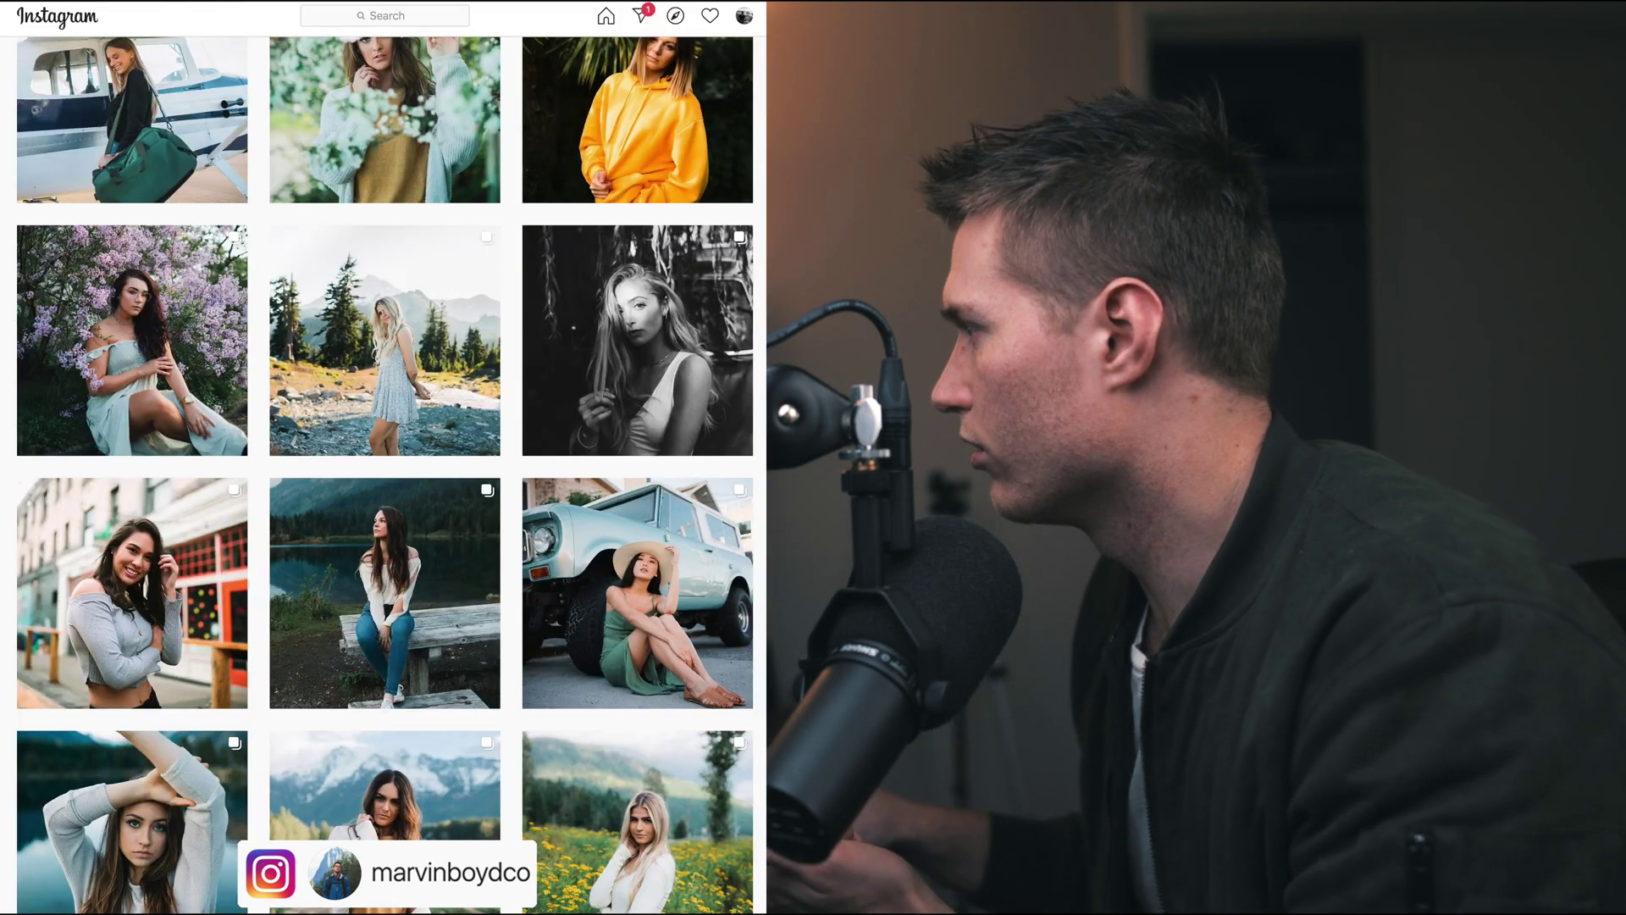
{"action": "scroll", "coordinate": [385, 474], "scroll_direction": "up", "scroll_amount": 15}
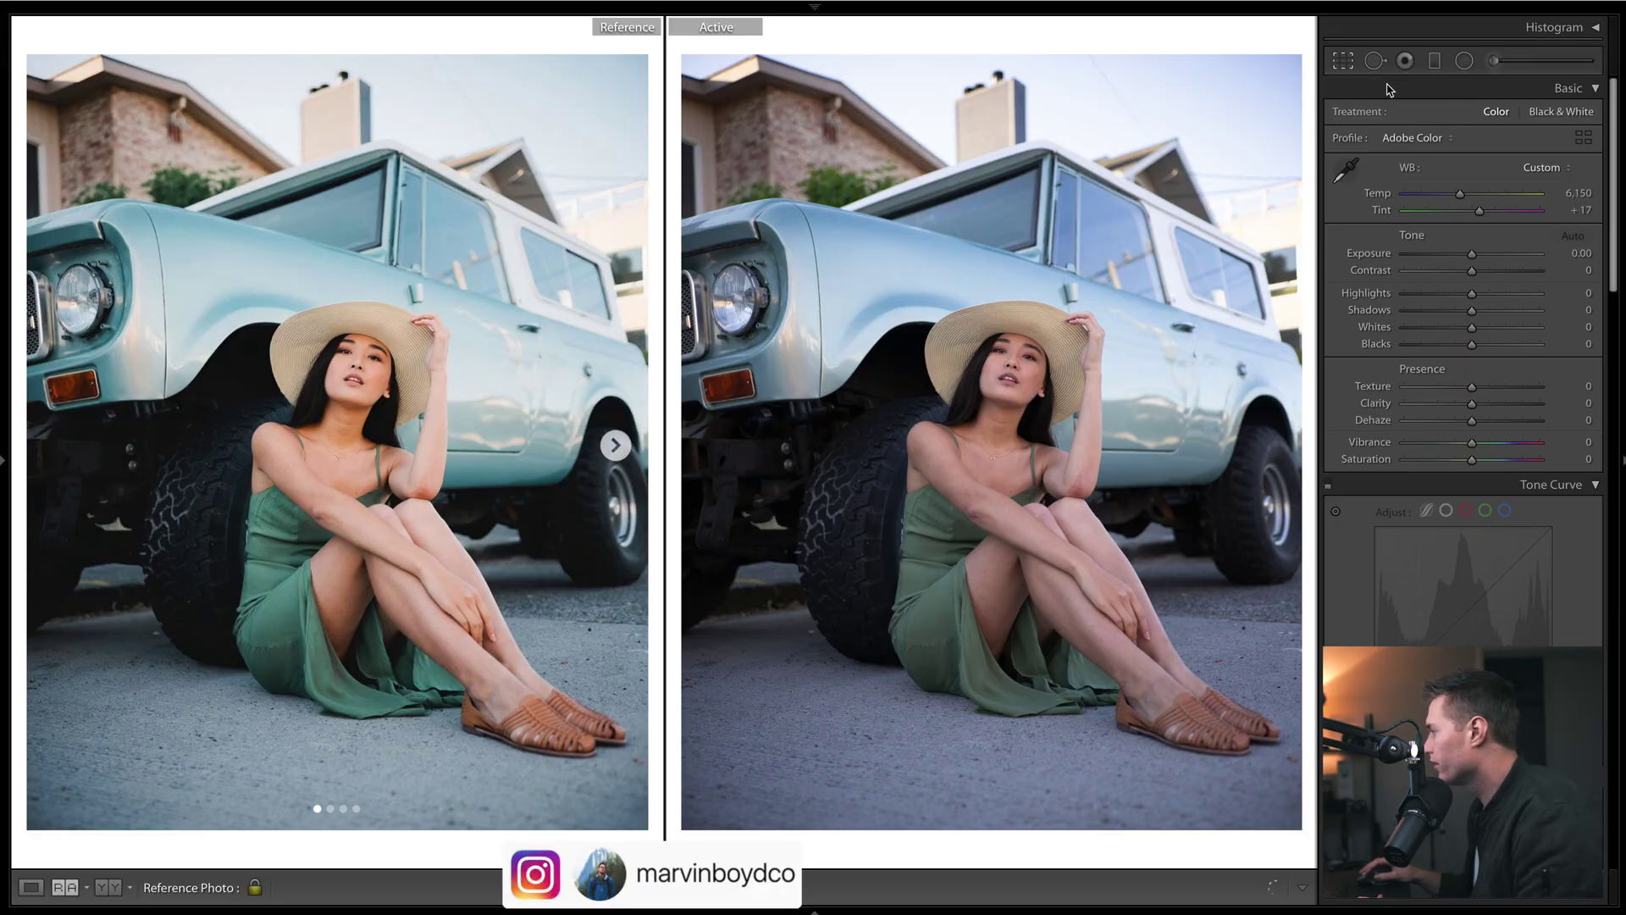
Check the 4 x 5 / 8 x 10 crop framing of the active truck portrait with the Crop tool.
{"action": "key", "text": "r"}
{"action": "left_click", "coordinate": [1143, 110]}
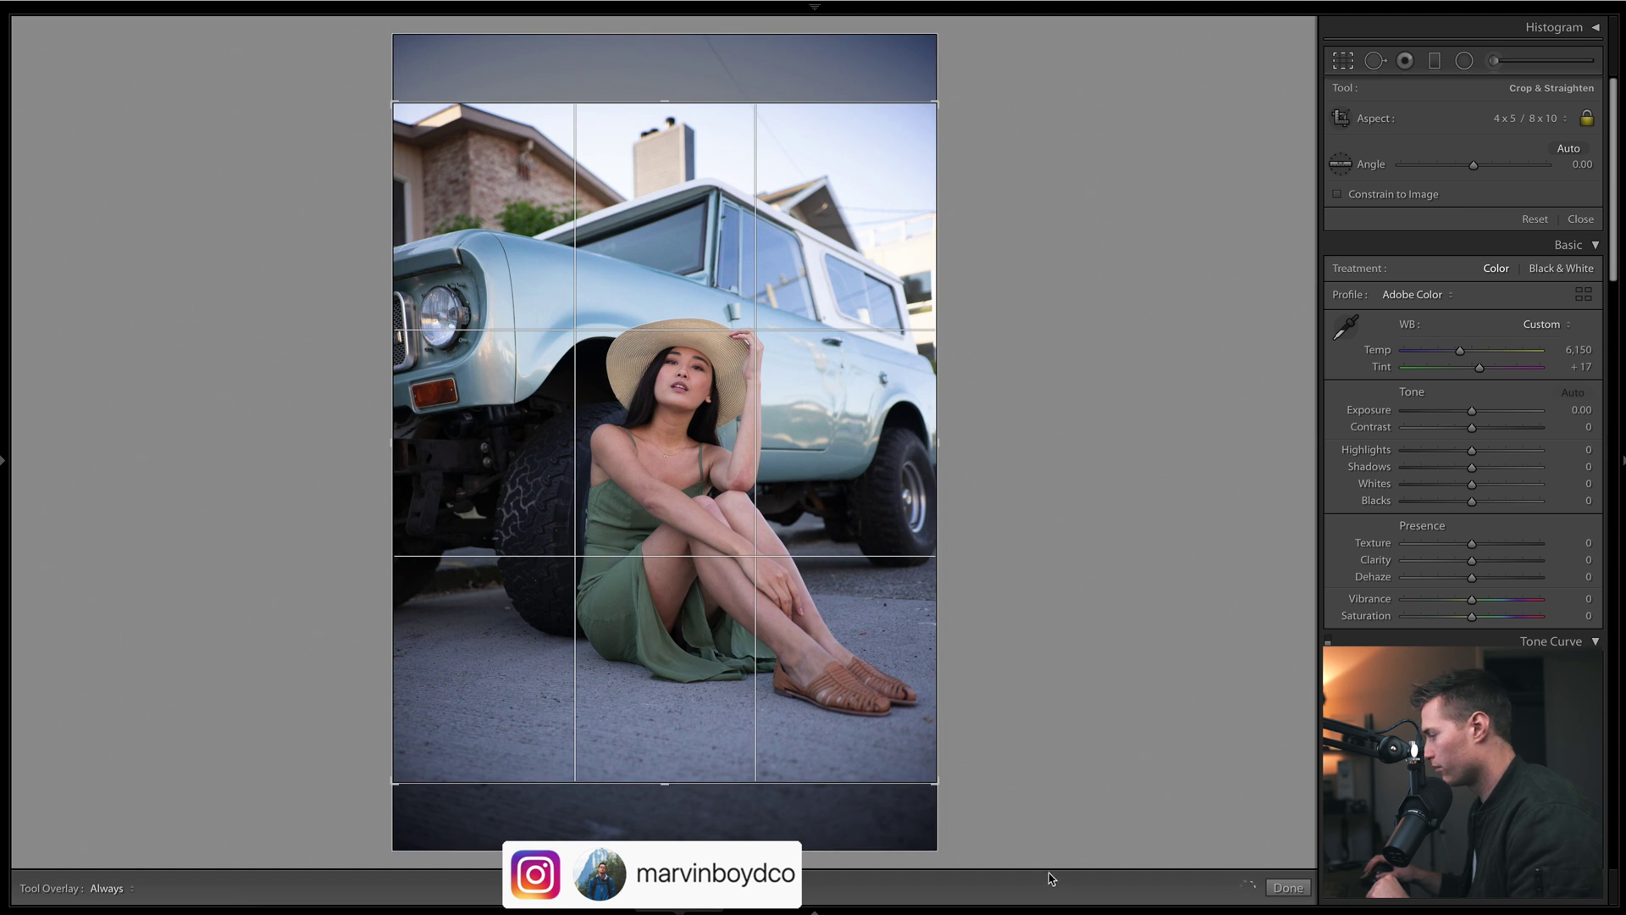
{"action": "left_click", "coordinate": [1307, 887]}
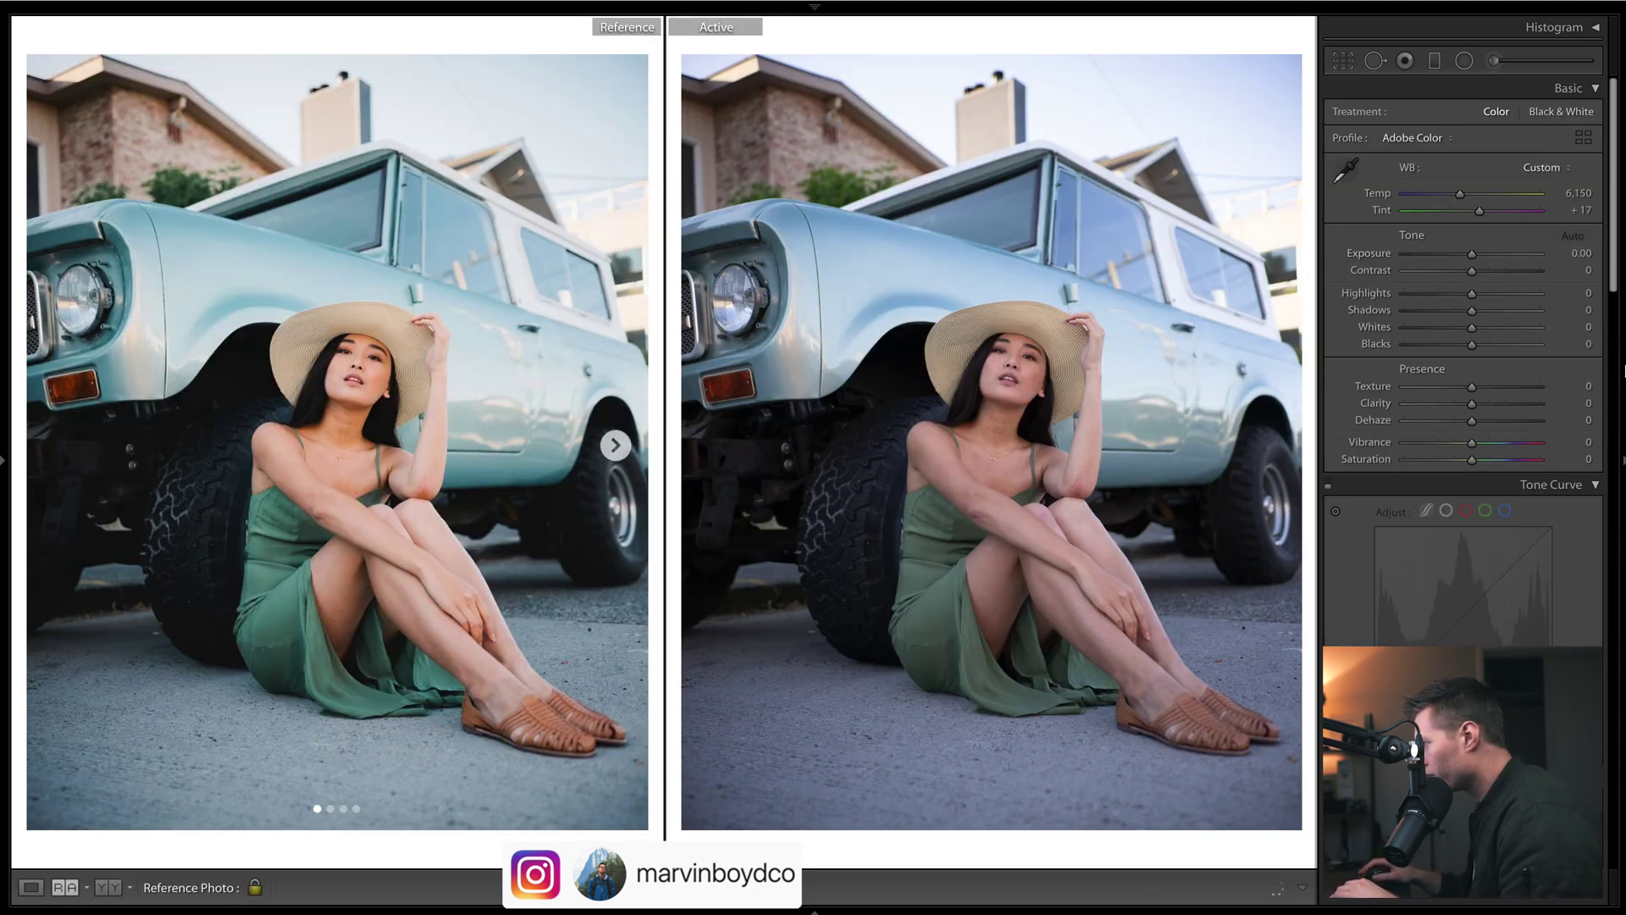
Set the active photo's Exposure to +0.25 and apply the Curves 10 tone curve preset.
{"action": "left_click_drag", "start_coordinate": [1471, 254], "coordinate": [1473, 256]}
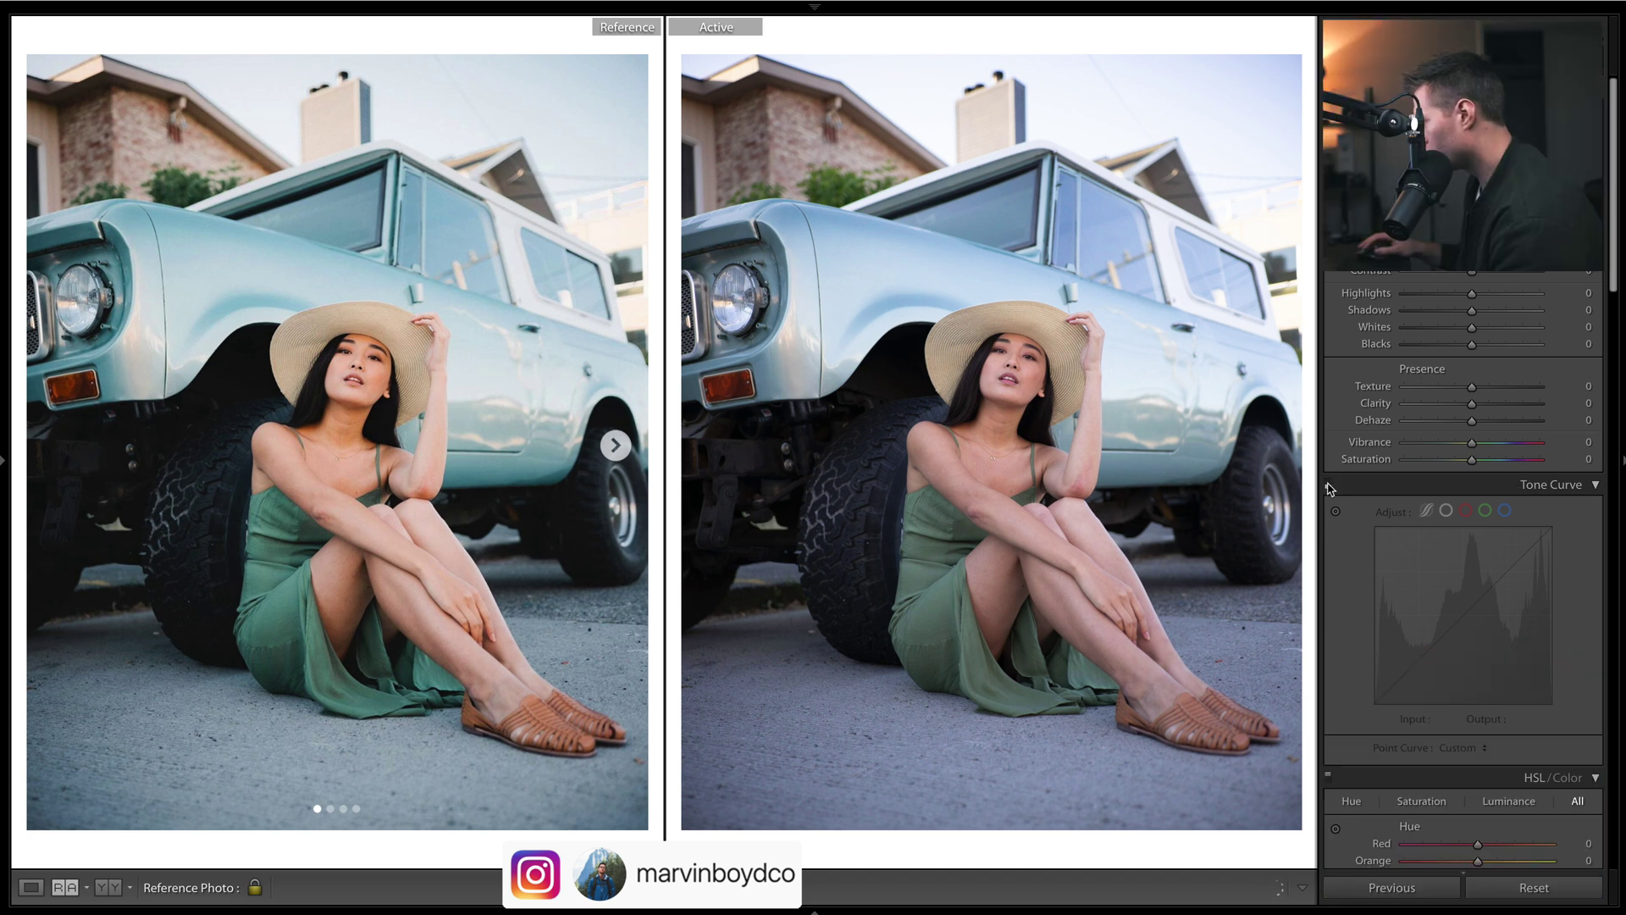
{"action": "key", "text": "F7"}
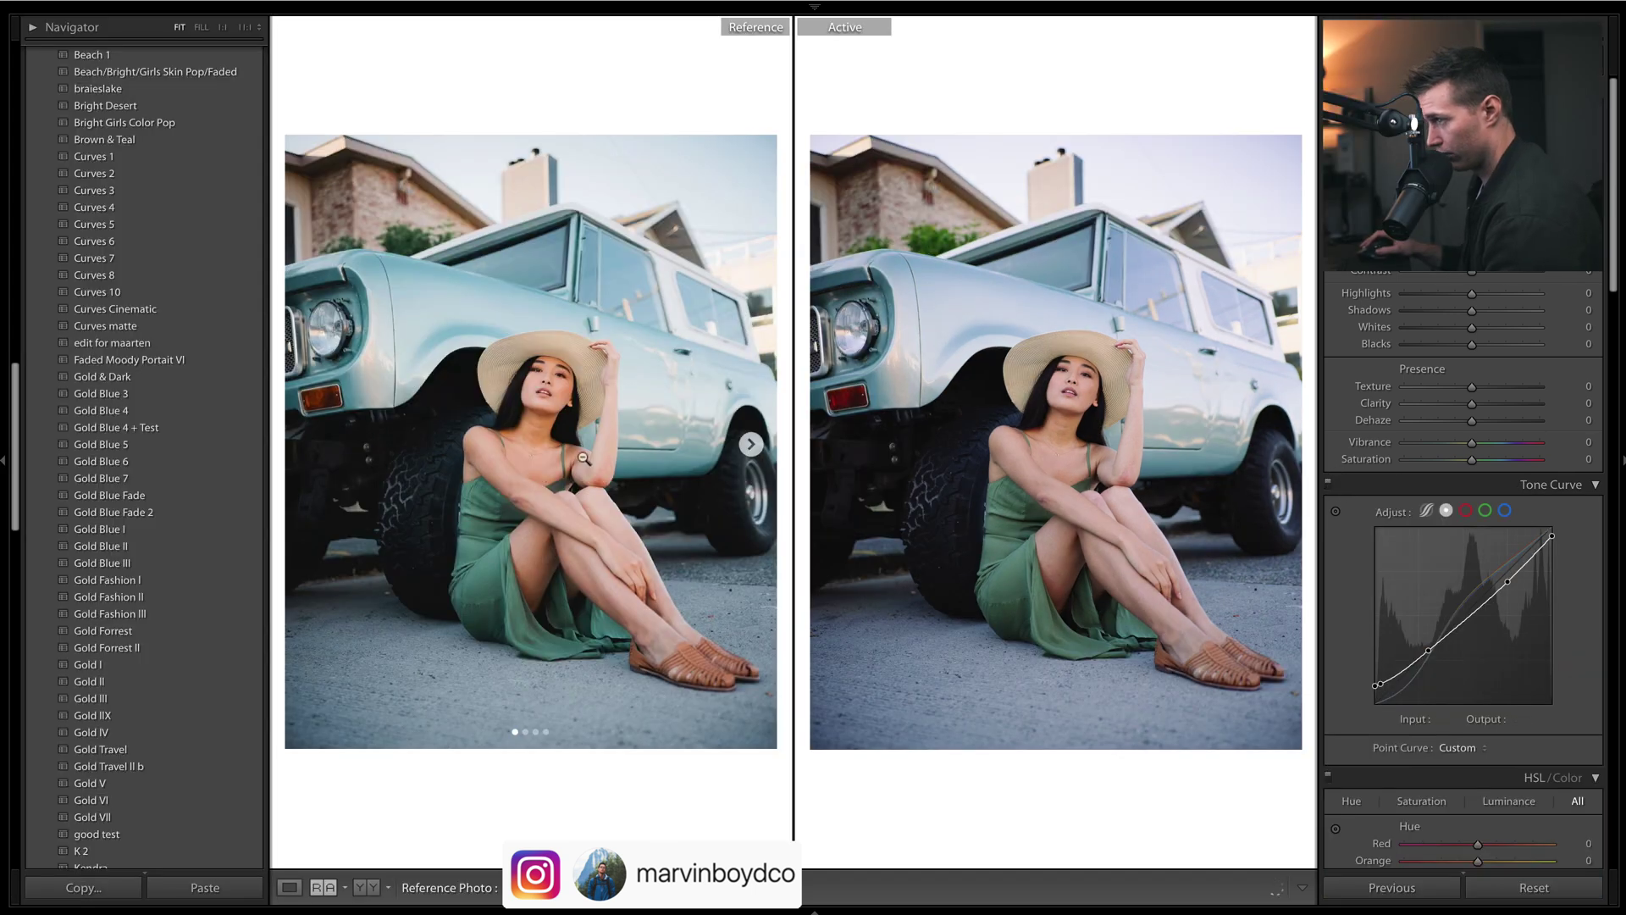
{"action": "left_click", "coordinate": [116, 295]}
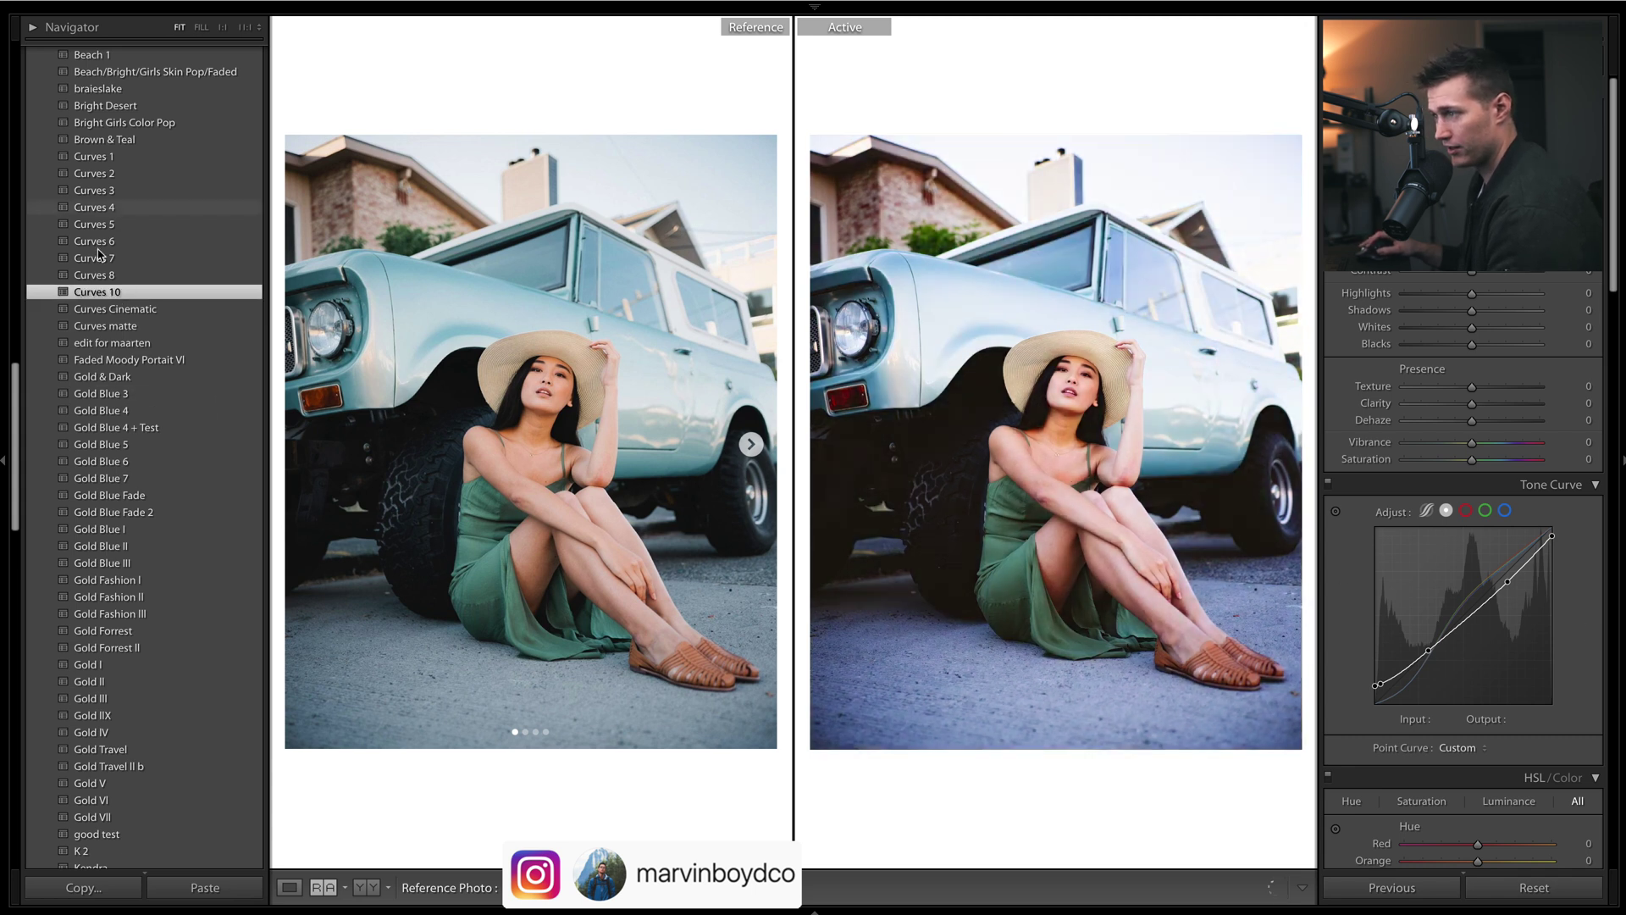
{"action": "key", "text": "t"}
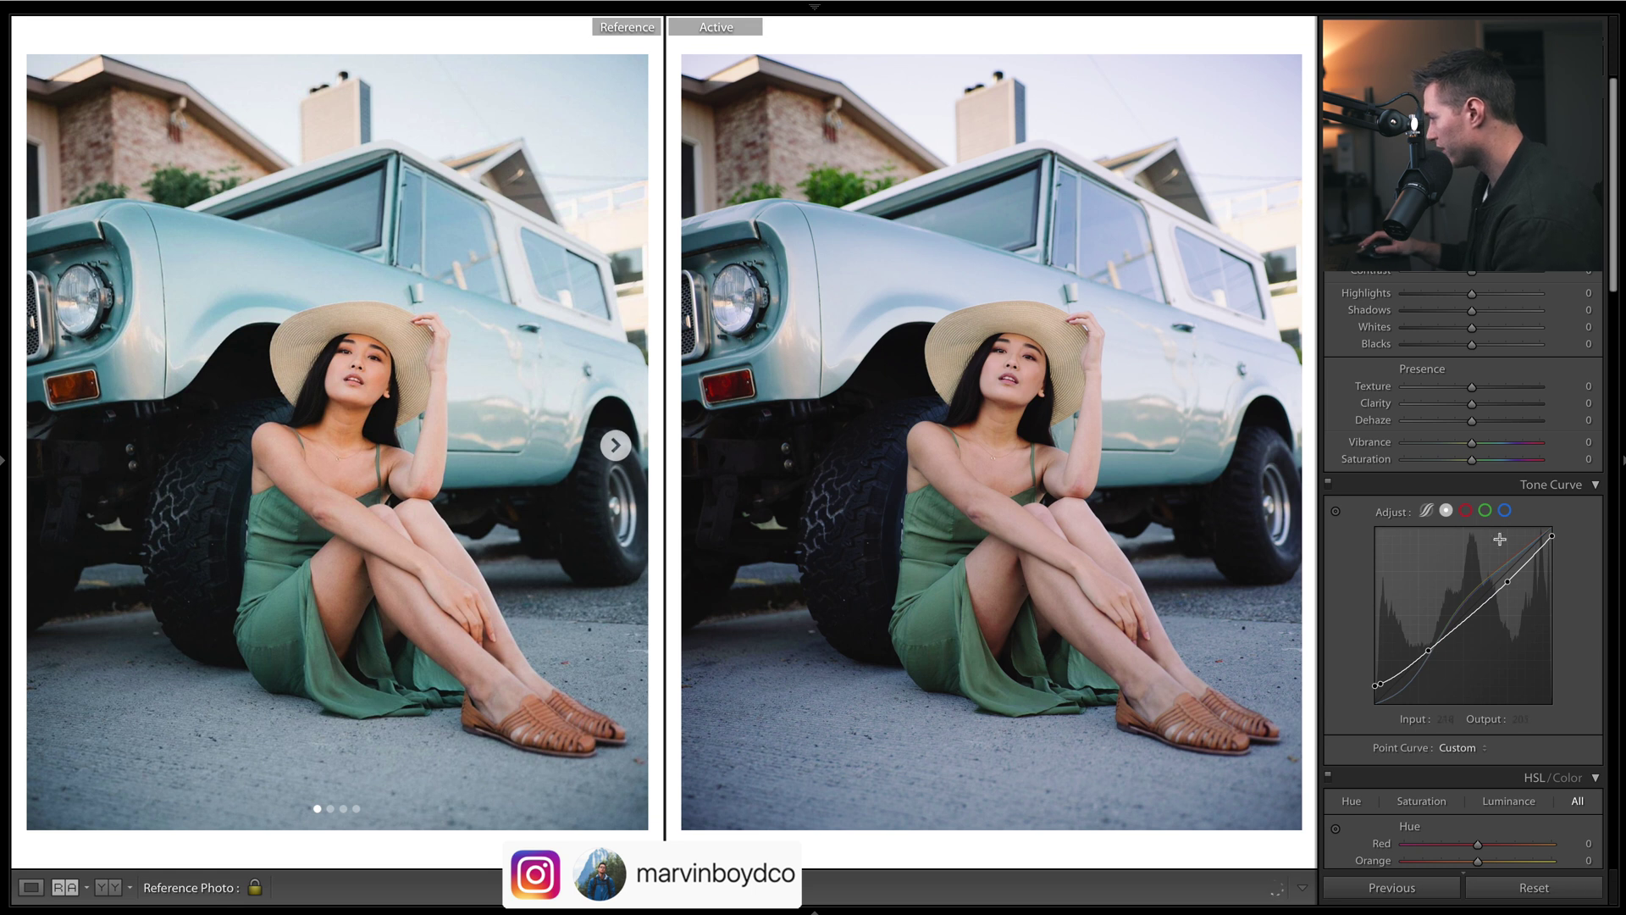
Examine and compare the red, green and blue channel tone curves, and return to the overall point curve.
{"action": "left_click", "coordinate": [1465, 512]}
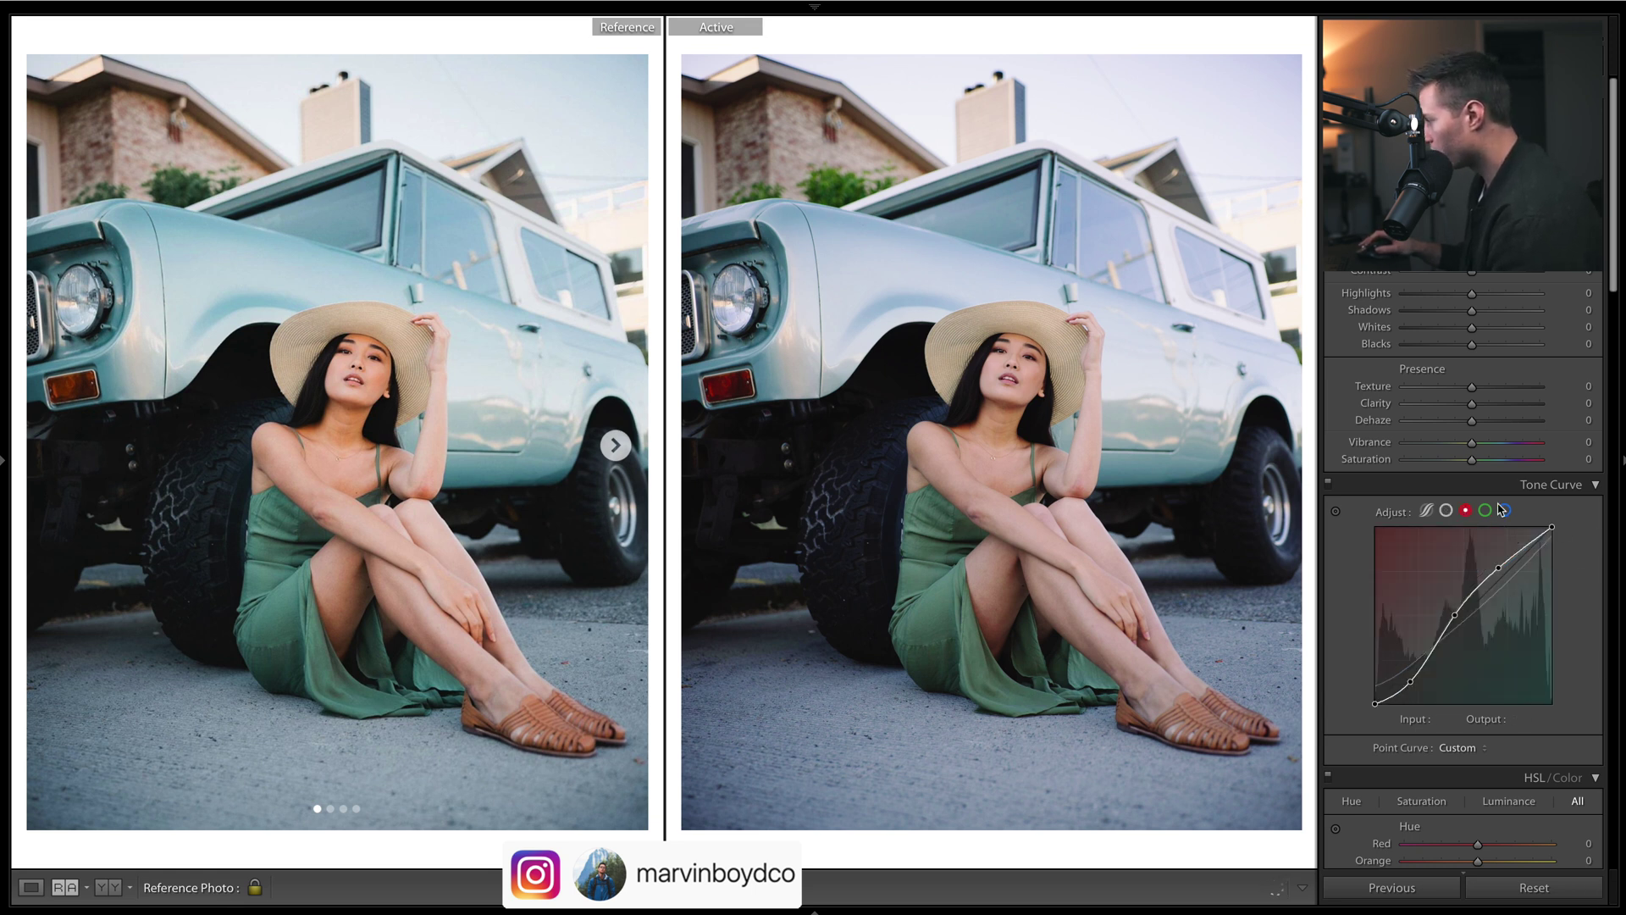
{"action": "left_click", "coordinate": [1485, 511]}
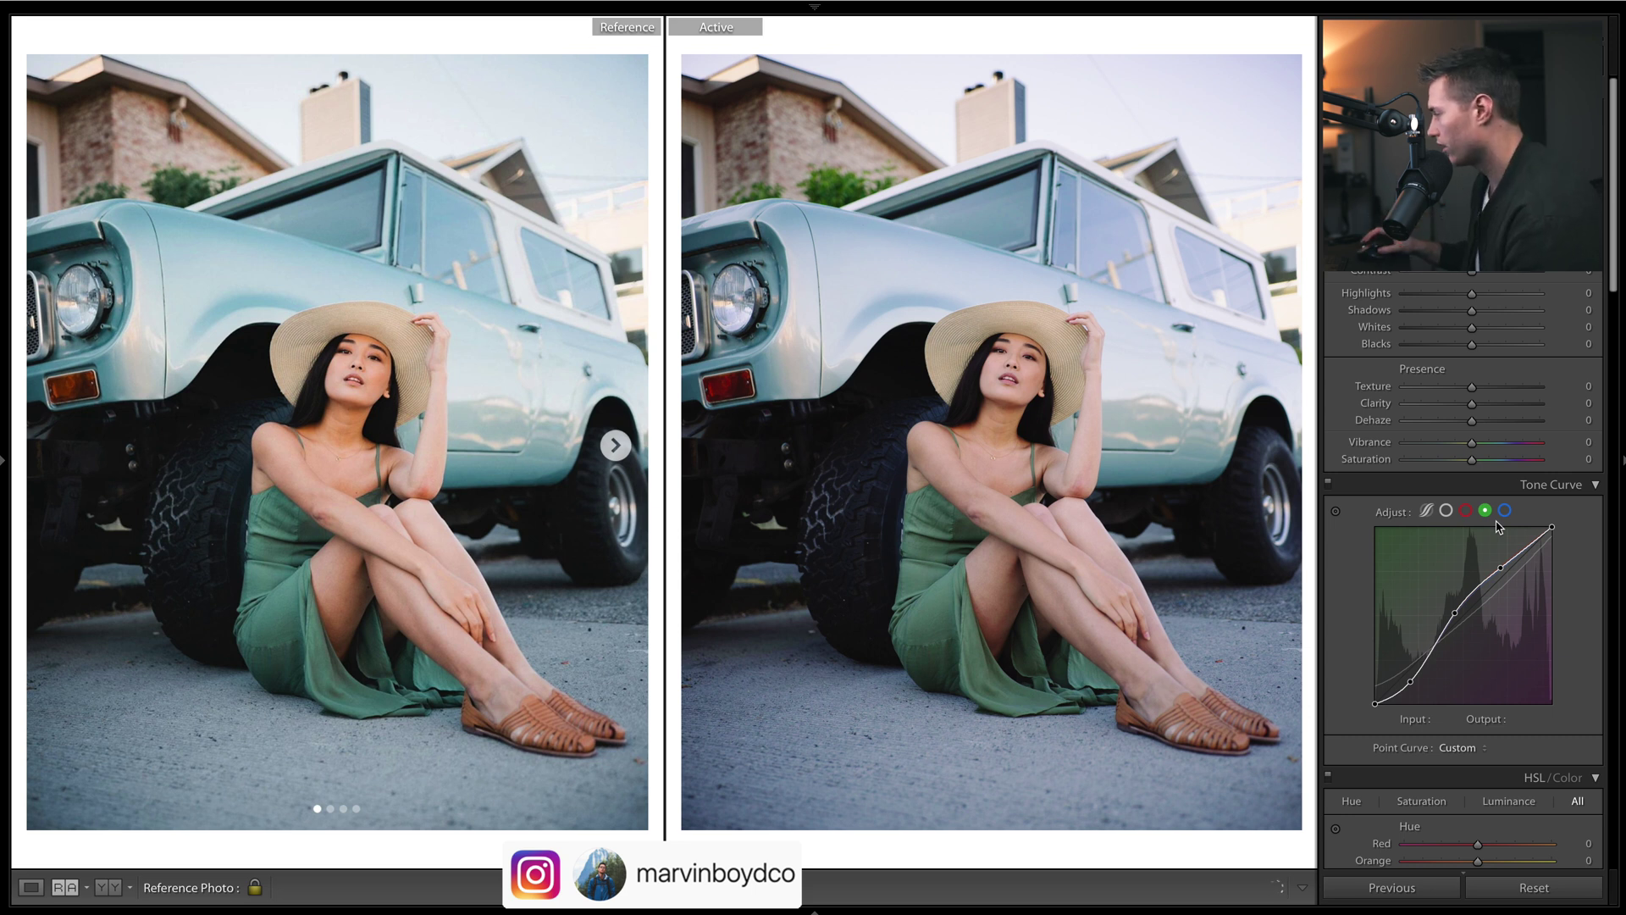
{"action": "left_click", "coordinate": [1505, 510]}
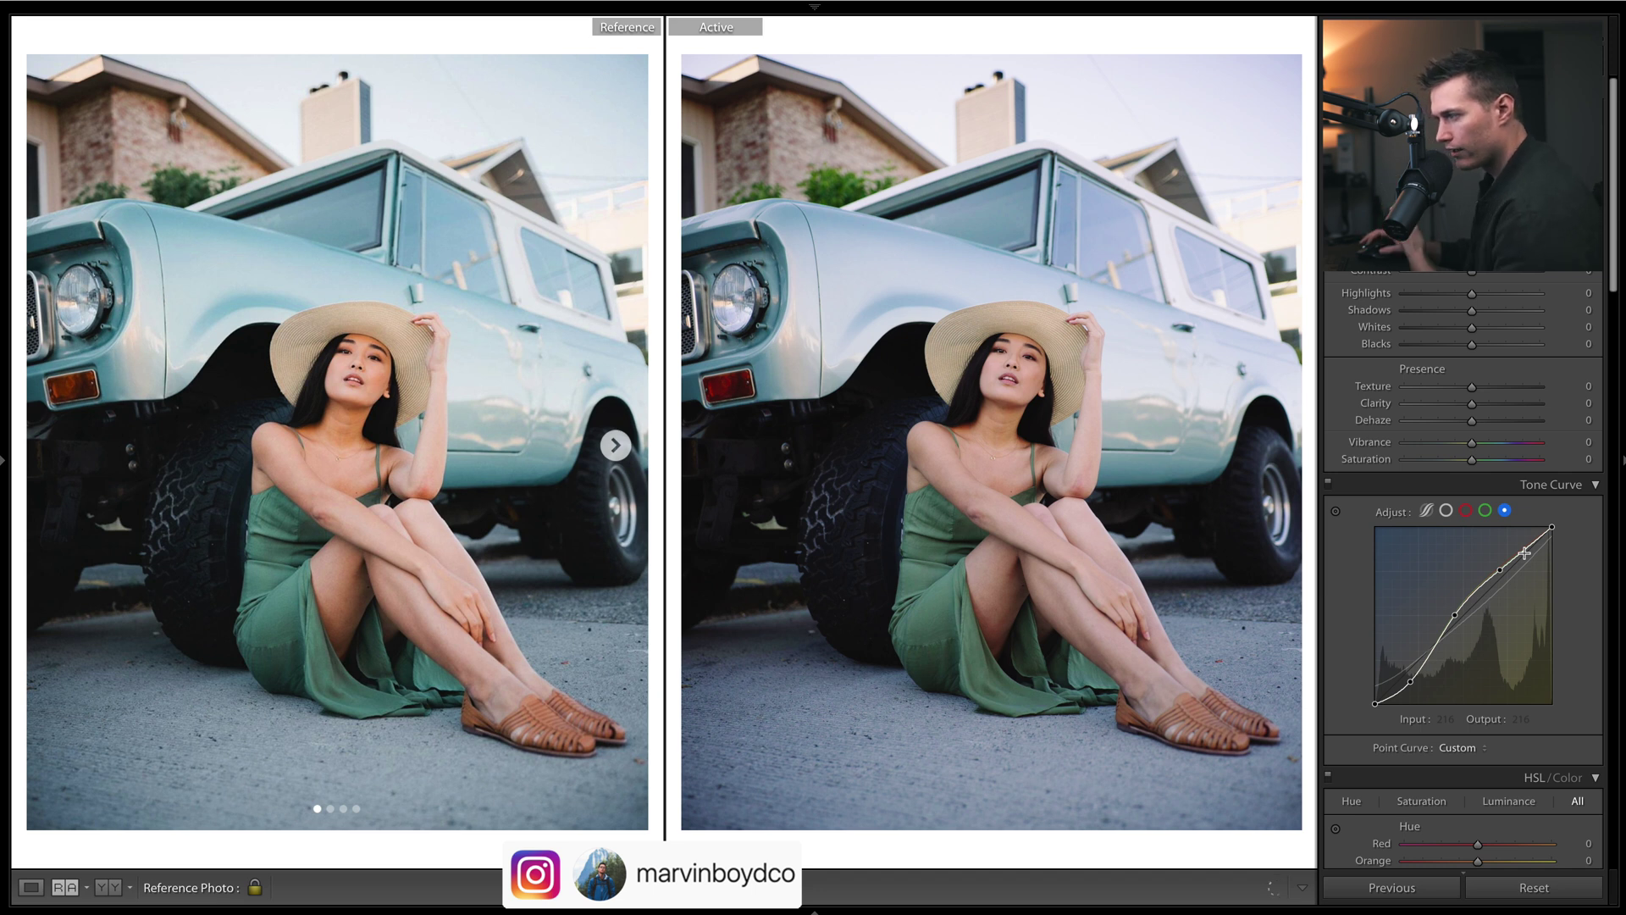
{"action": "left_click", "coordinate": [1484, 513]}
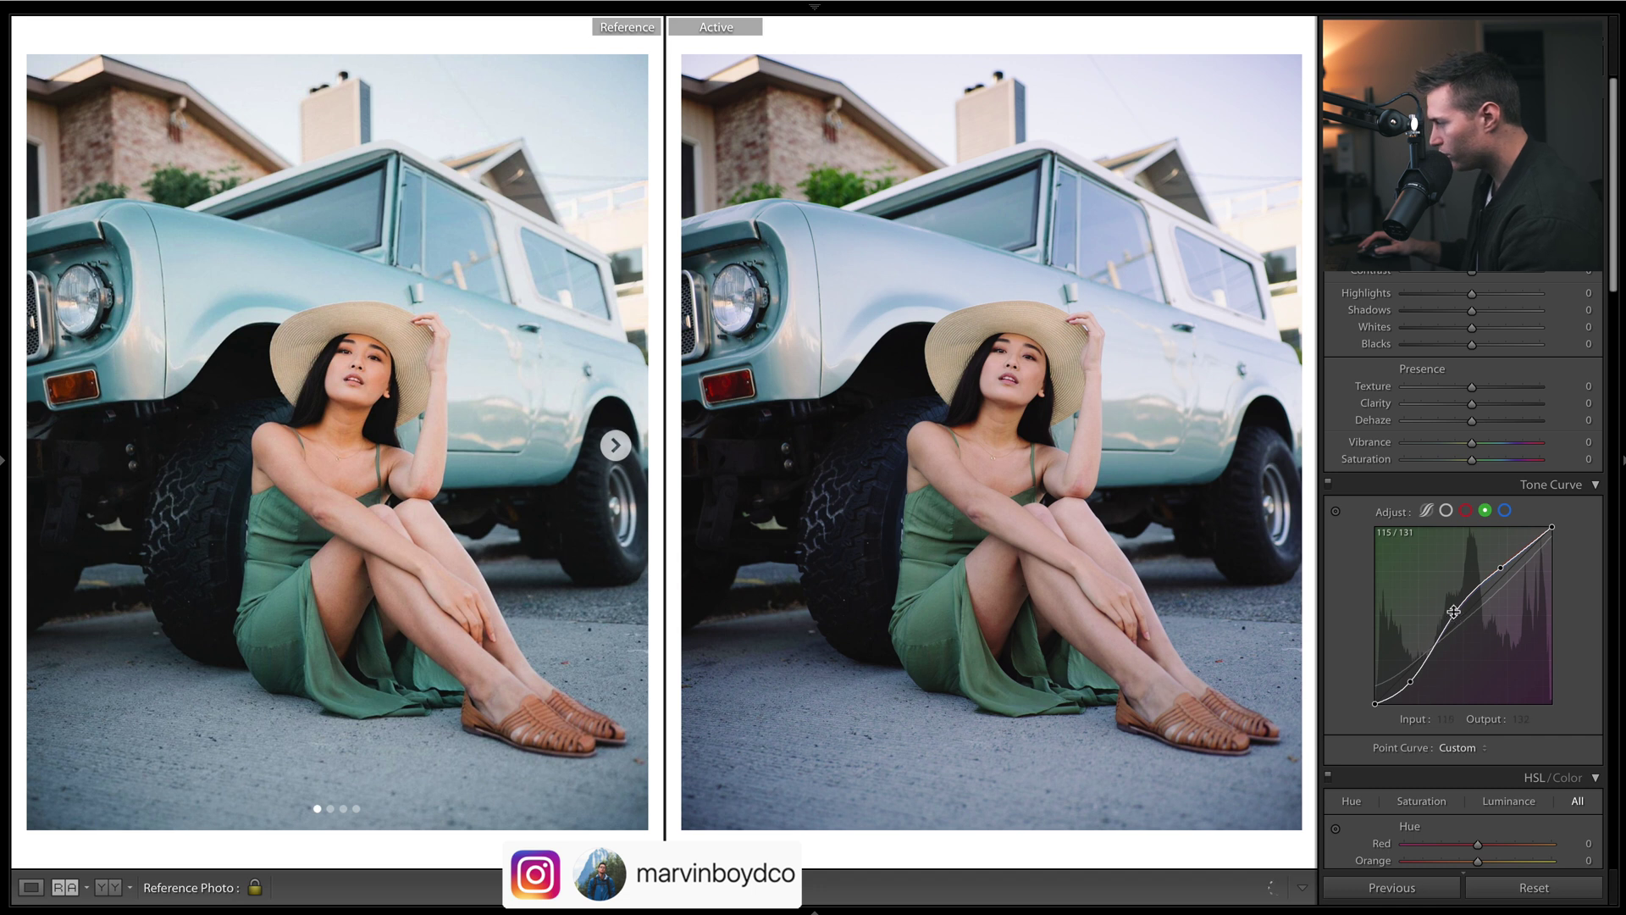
{"action": "left_click", "coordinate": [1466, 512]}
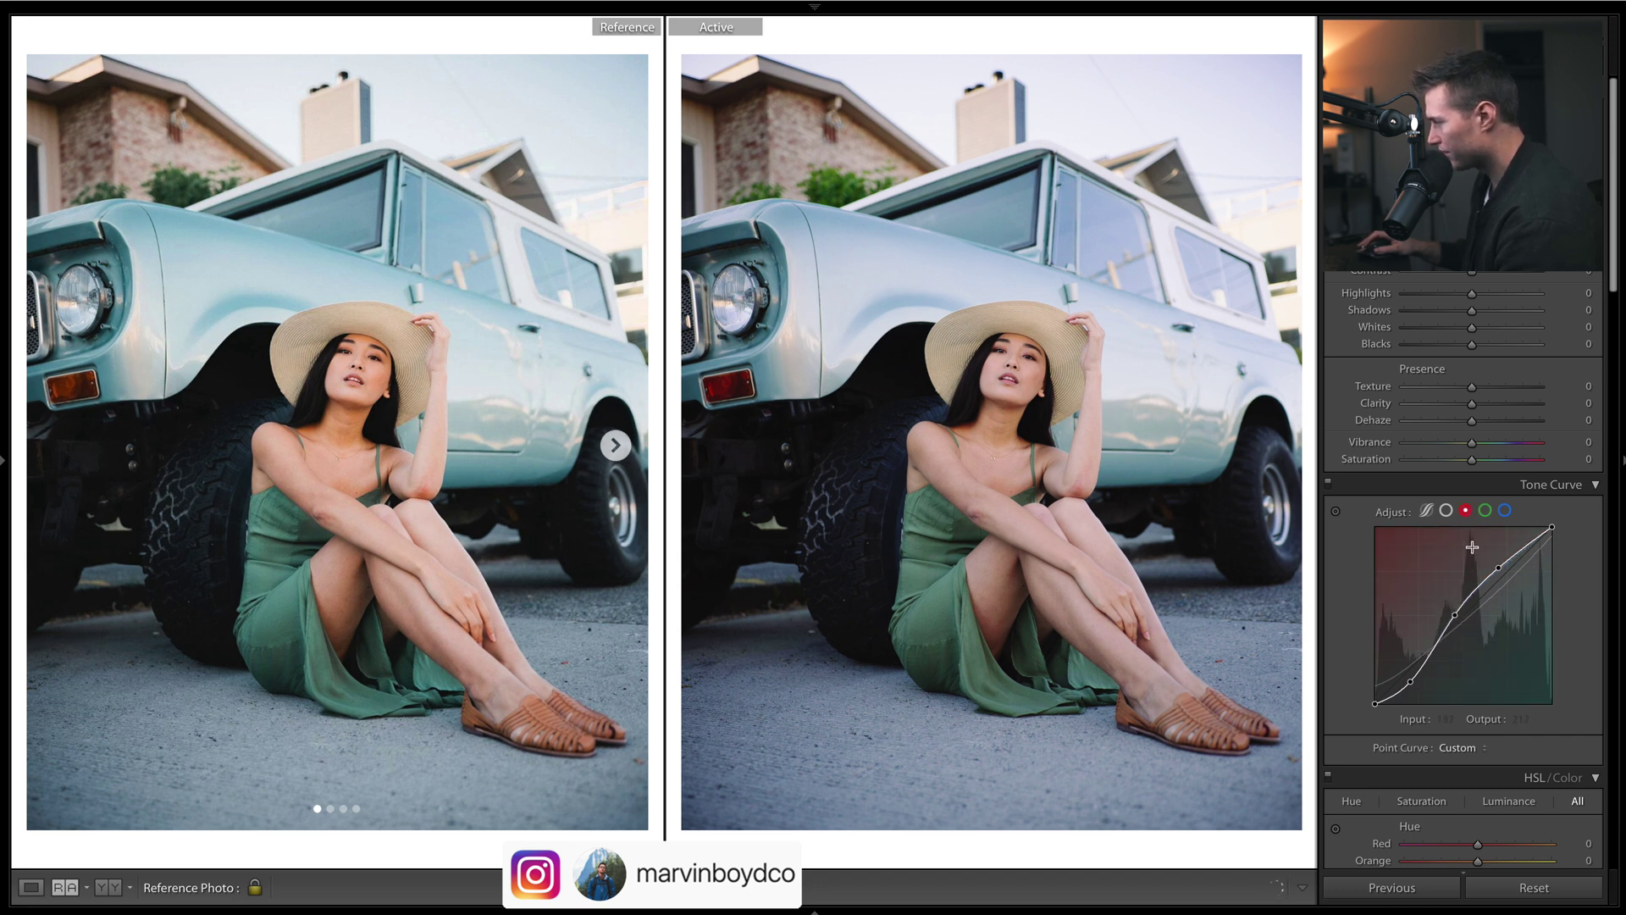
{"action": "left_click", "coordinate": [1485, 512]}
{"action": "left_click", "coordinate": [1506, 512]}
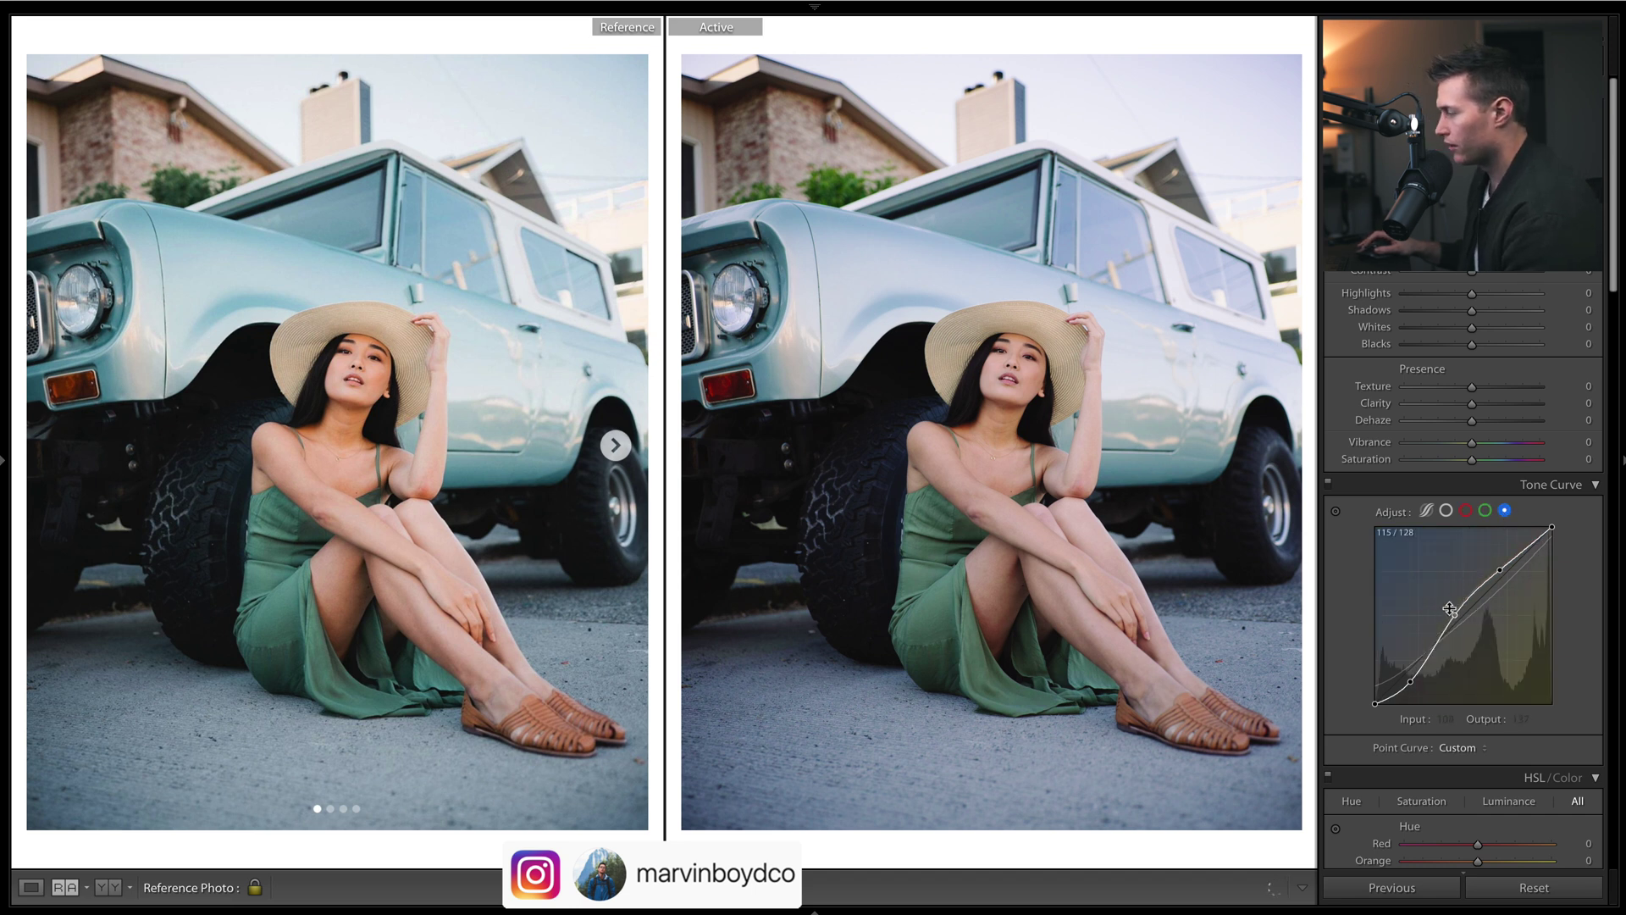
{"action": "left_click", "coordinate": [1465, 512]}
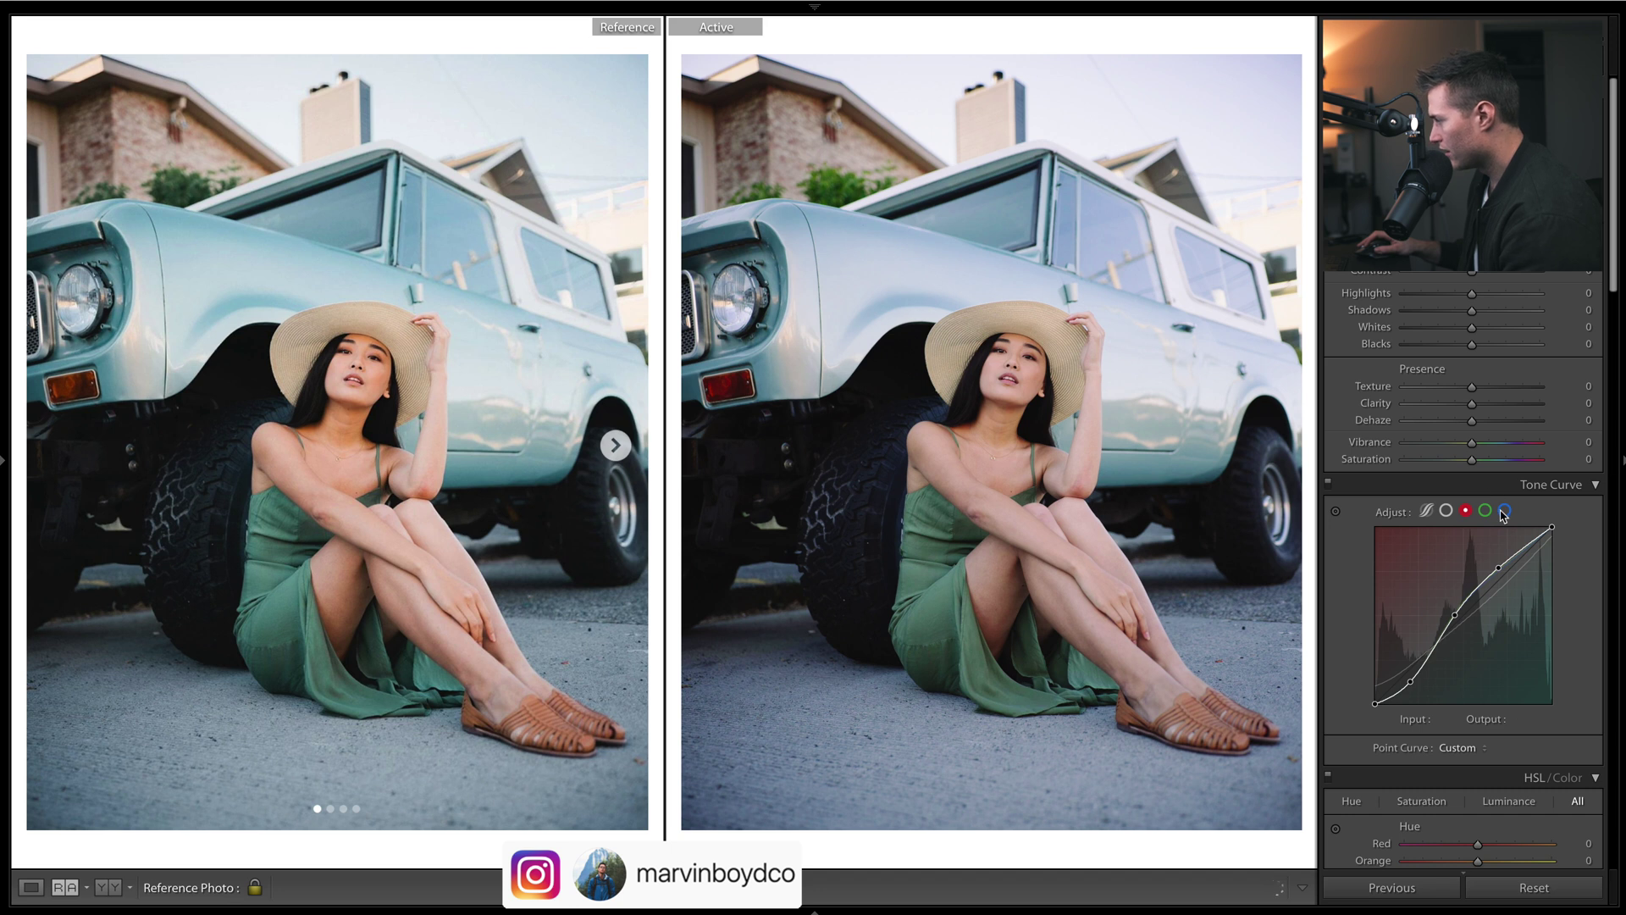
{"action": "left_click", "coordinate": [1504, 512]}
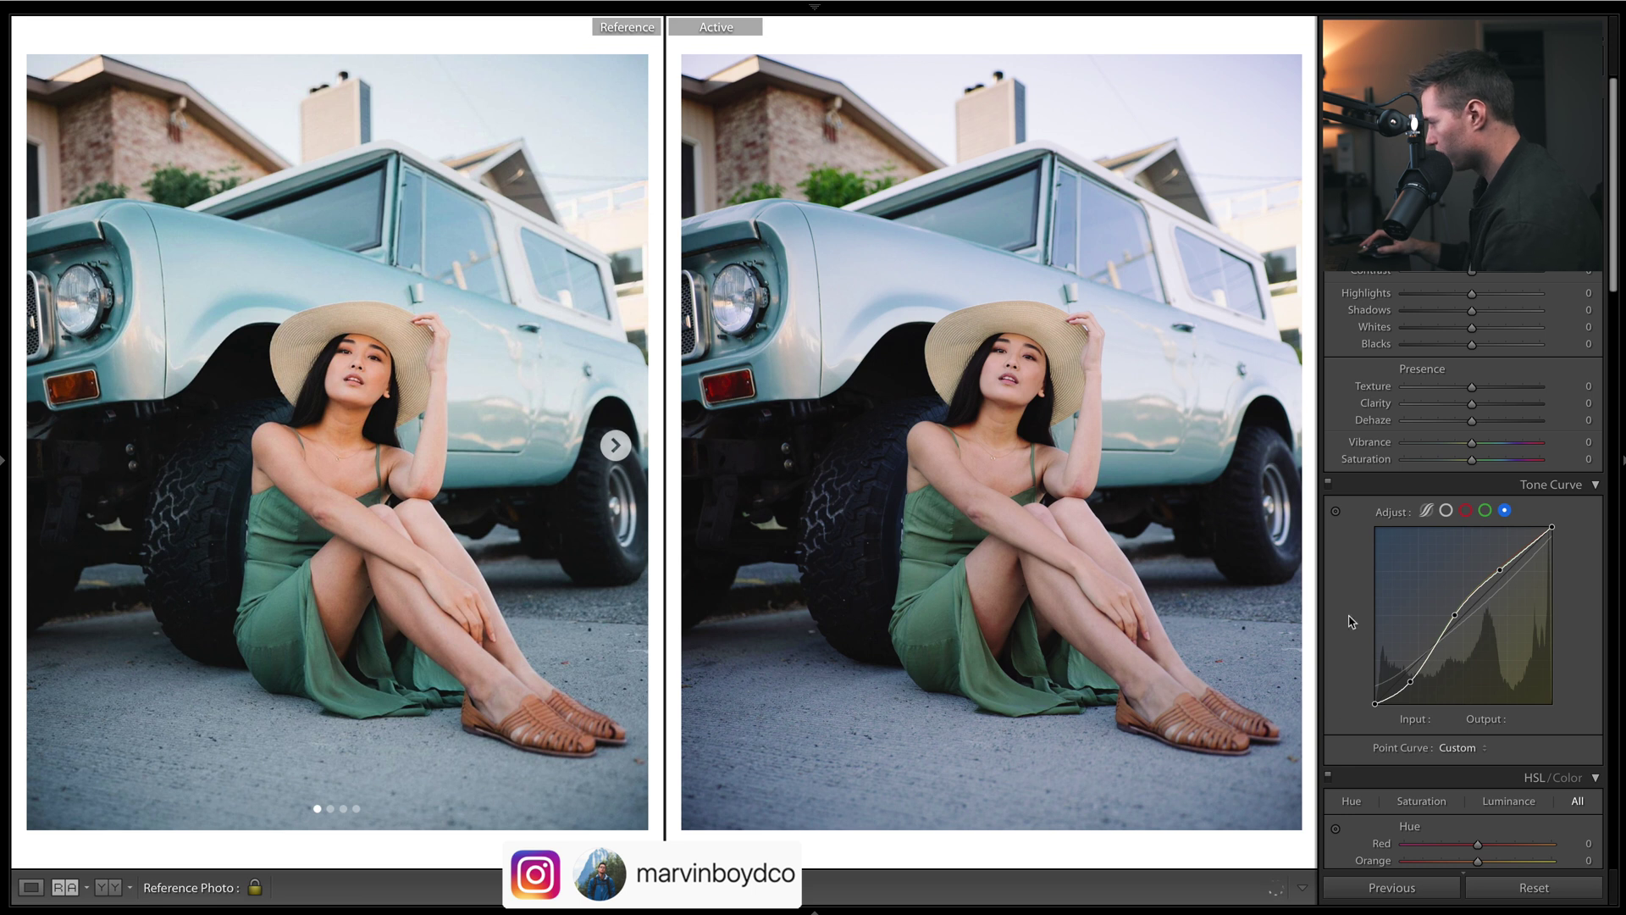
{"action": "left_click", "coordinate": [1445, 510]}
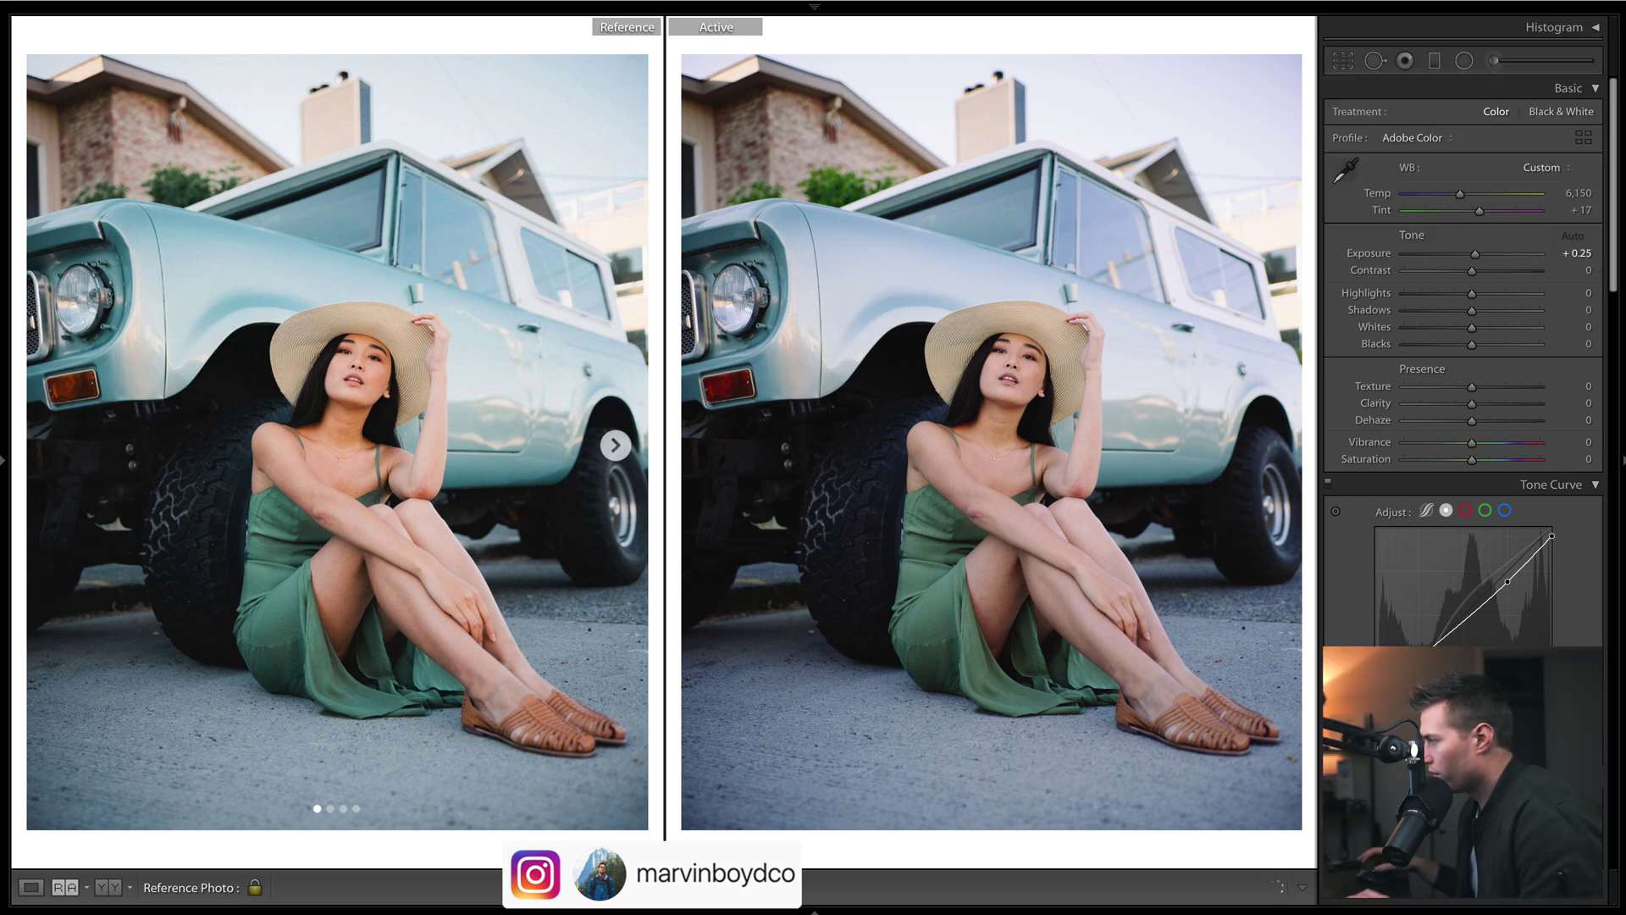
Set the active photo's Contrast to -30 and Dehaze to +20.
{"action": "left_click", "coordinate": [1458, 271]}
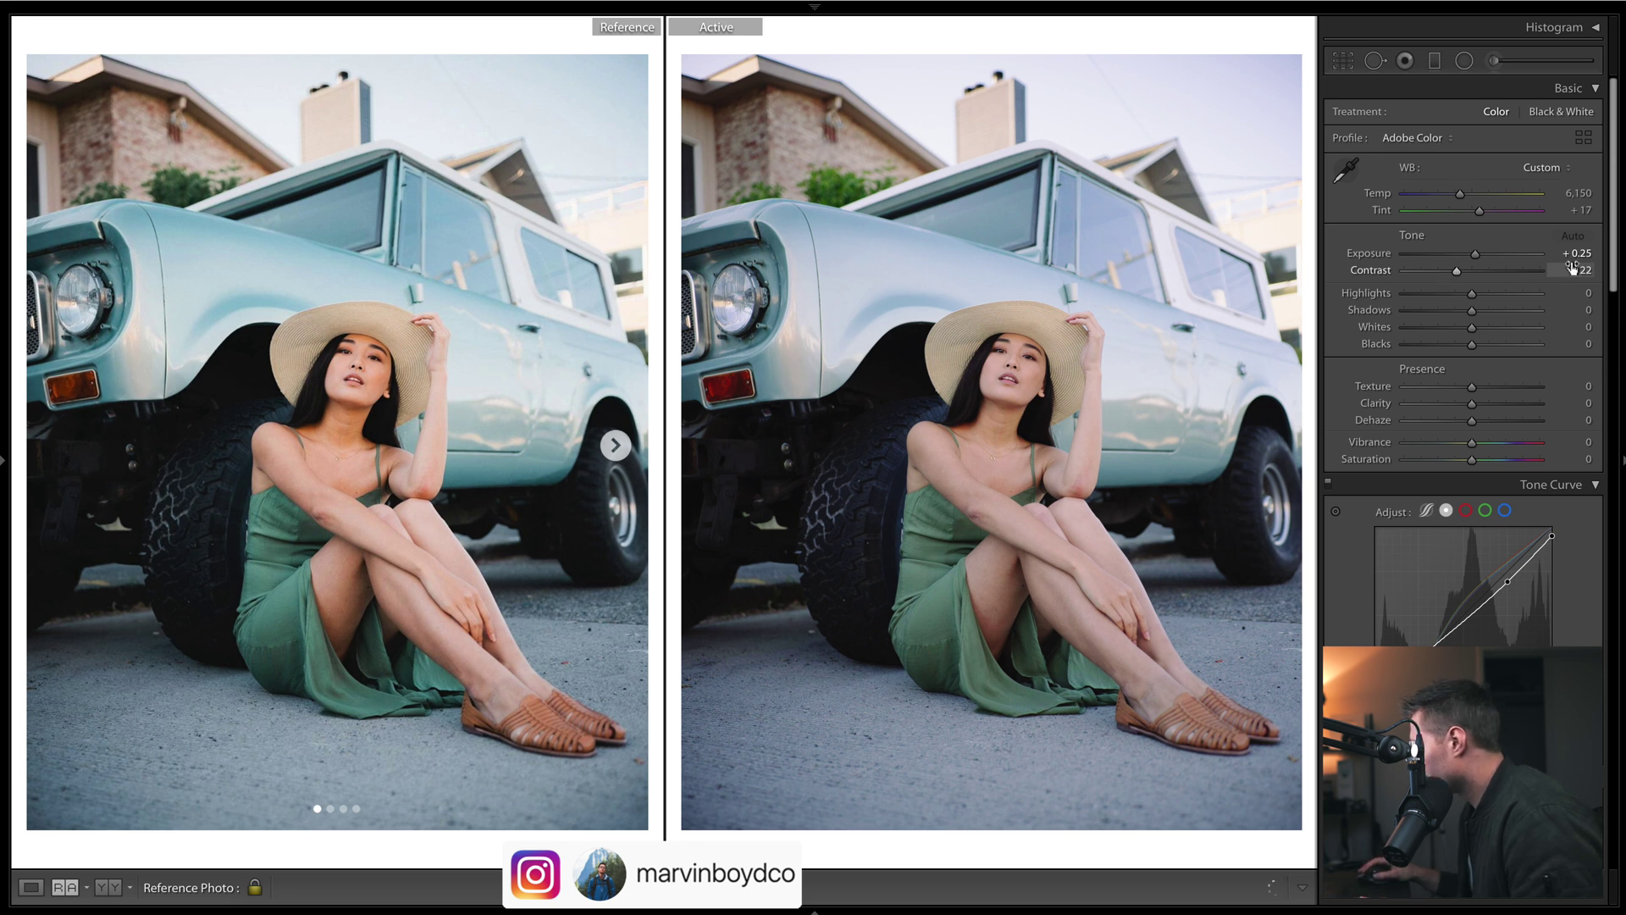
{"action": "left_click_drag", "start_coordinate": [1457, 271], "coordinate": [1451, 271]}
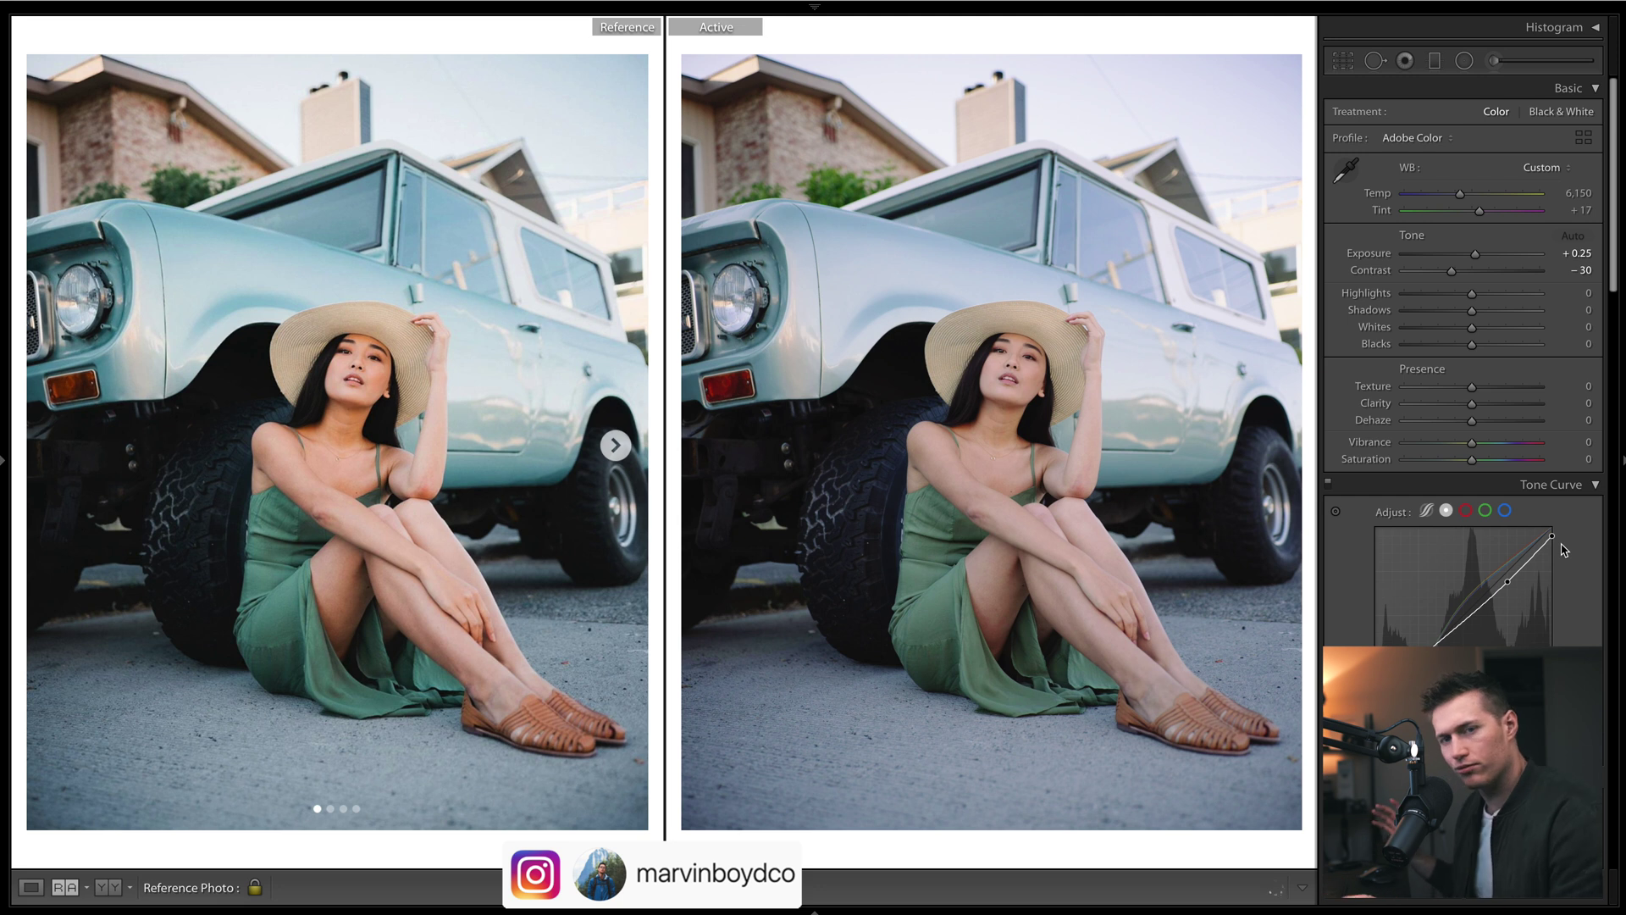
{"action": "left_click_drag", "start_coordinate": [1472, 420], "coordinate": [1489, 421]}
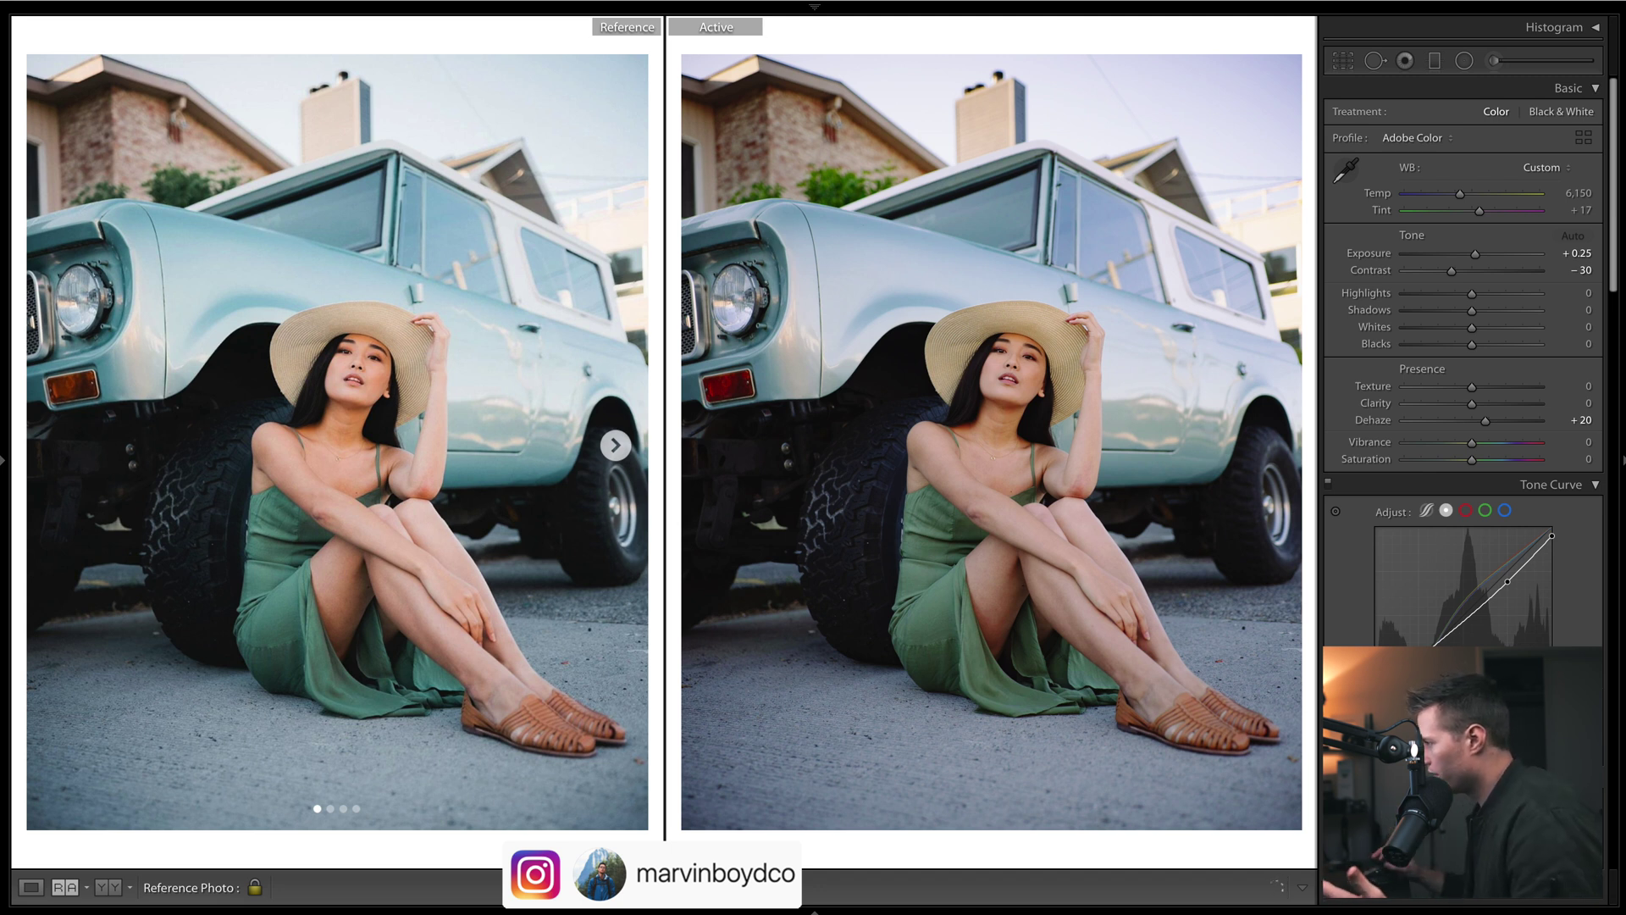
Try lowering Highlights to about -100 and resetting Dehaze on the active photo, undoing each trial.
{"action": "left_click", "coordinate": [1402, 293]}
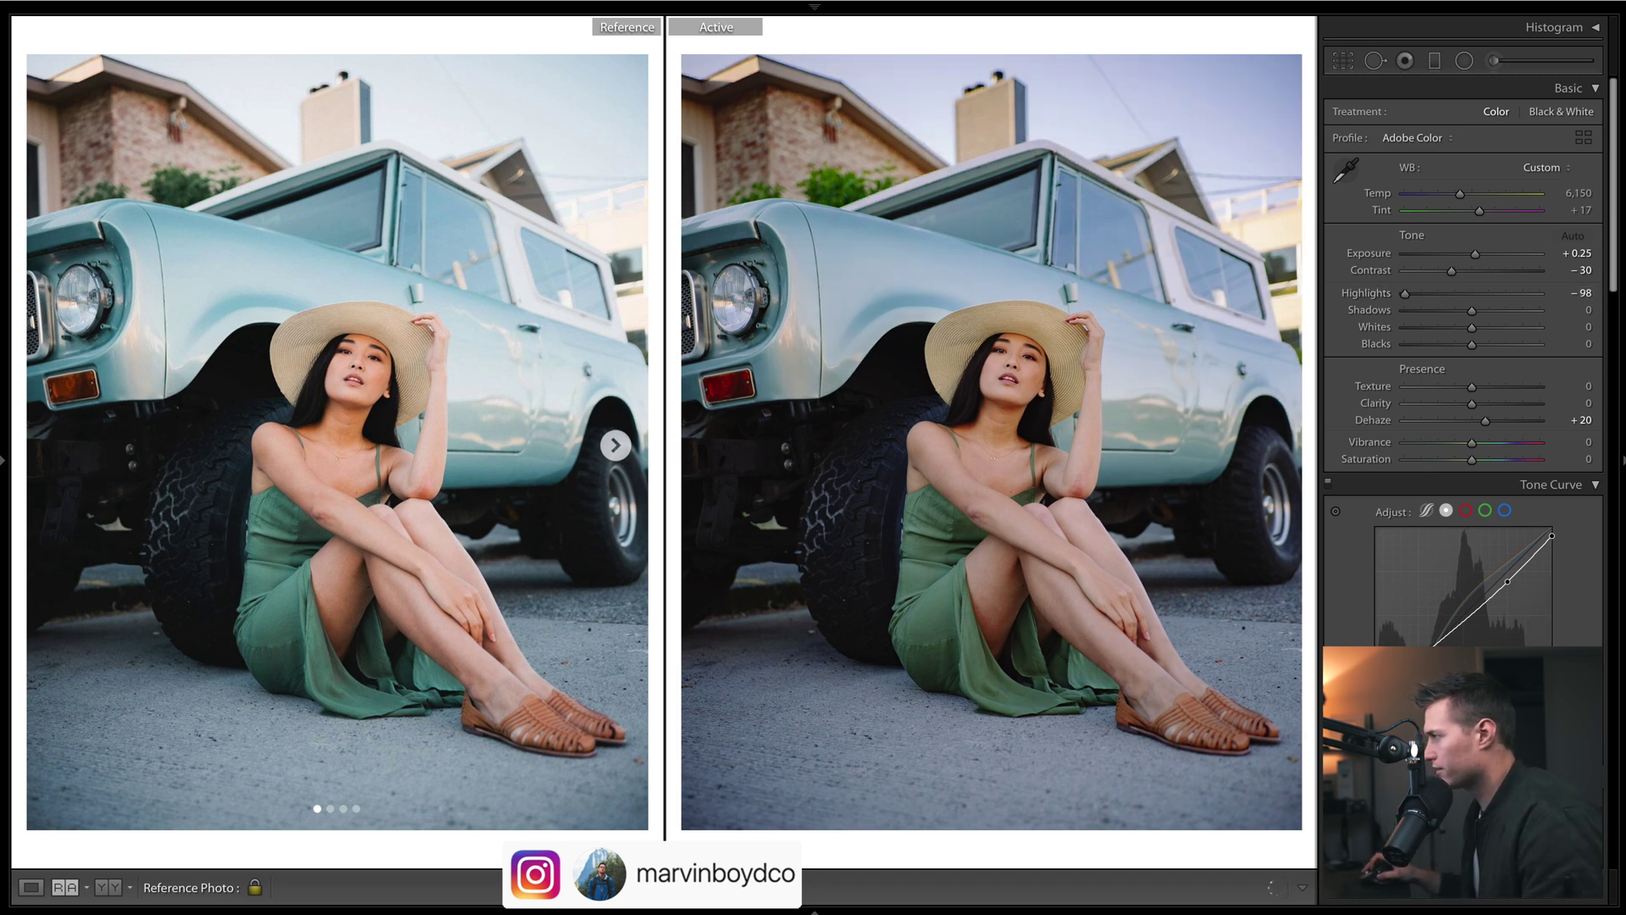
{"action": "key", "text": "ctrl+z"}
{"action": "key", "text": "ctrl+z"}
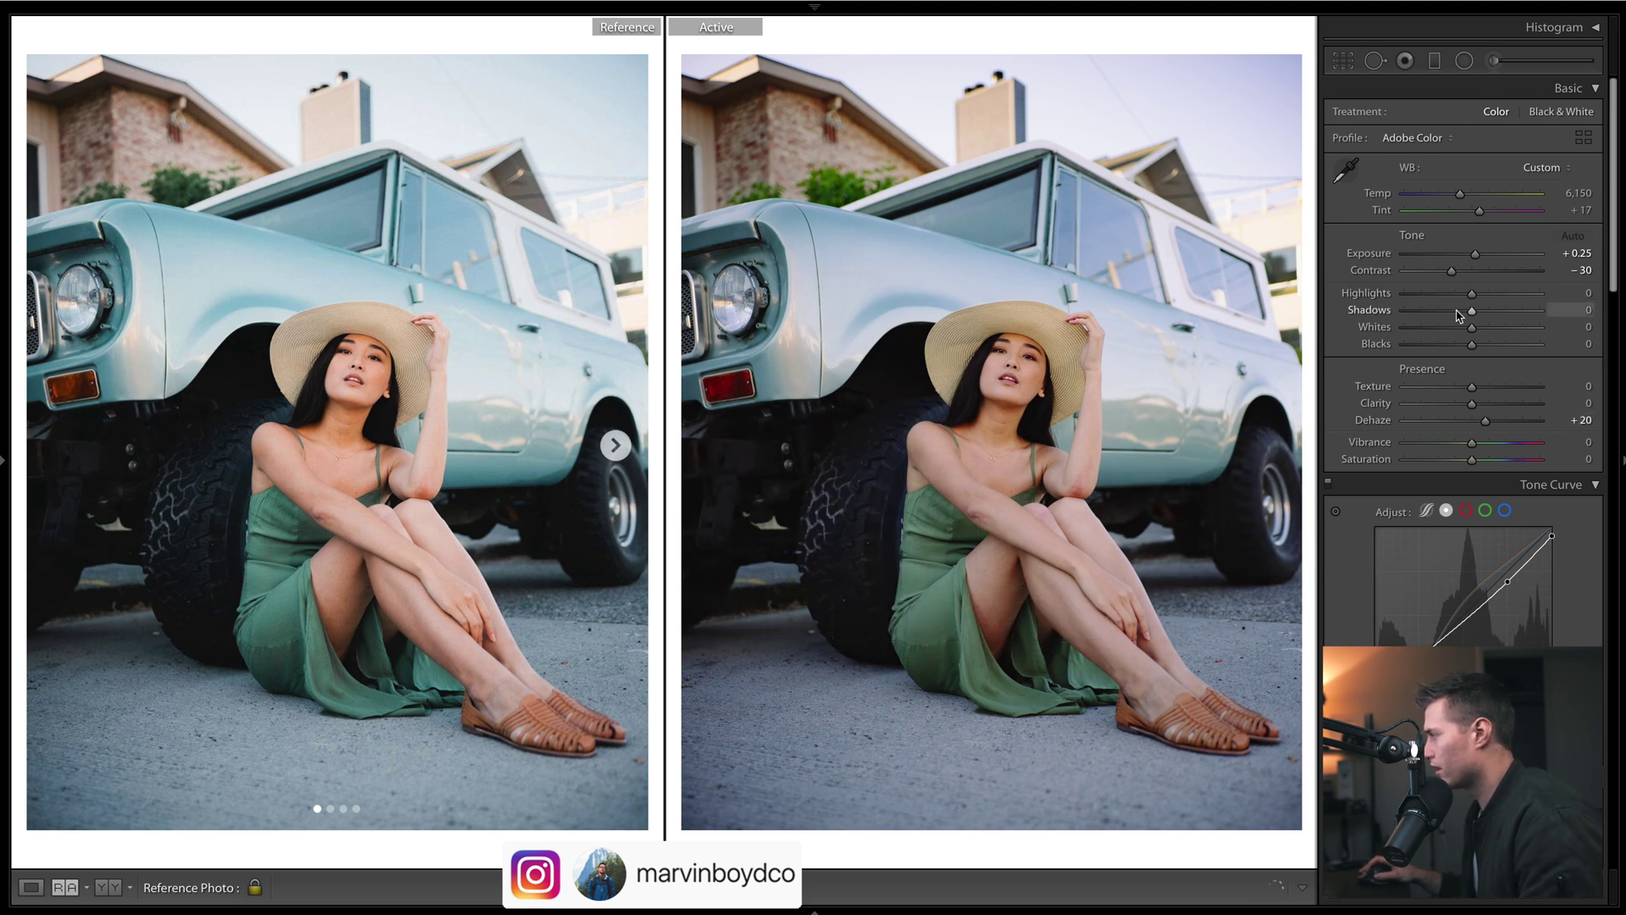
{"action": "double_click", "coordinate": [1484, 422]}
{"action": "key", "text": "ctrl+z"}
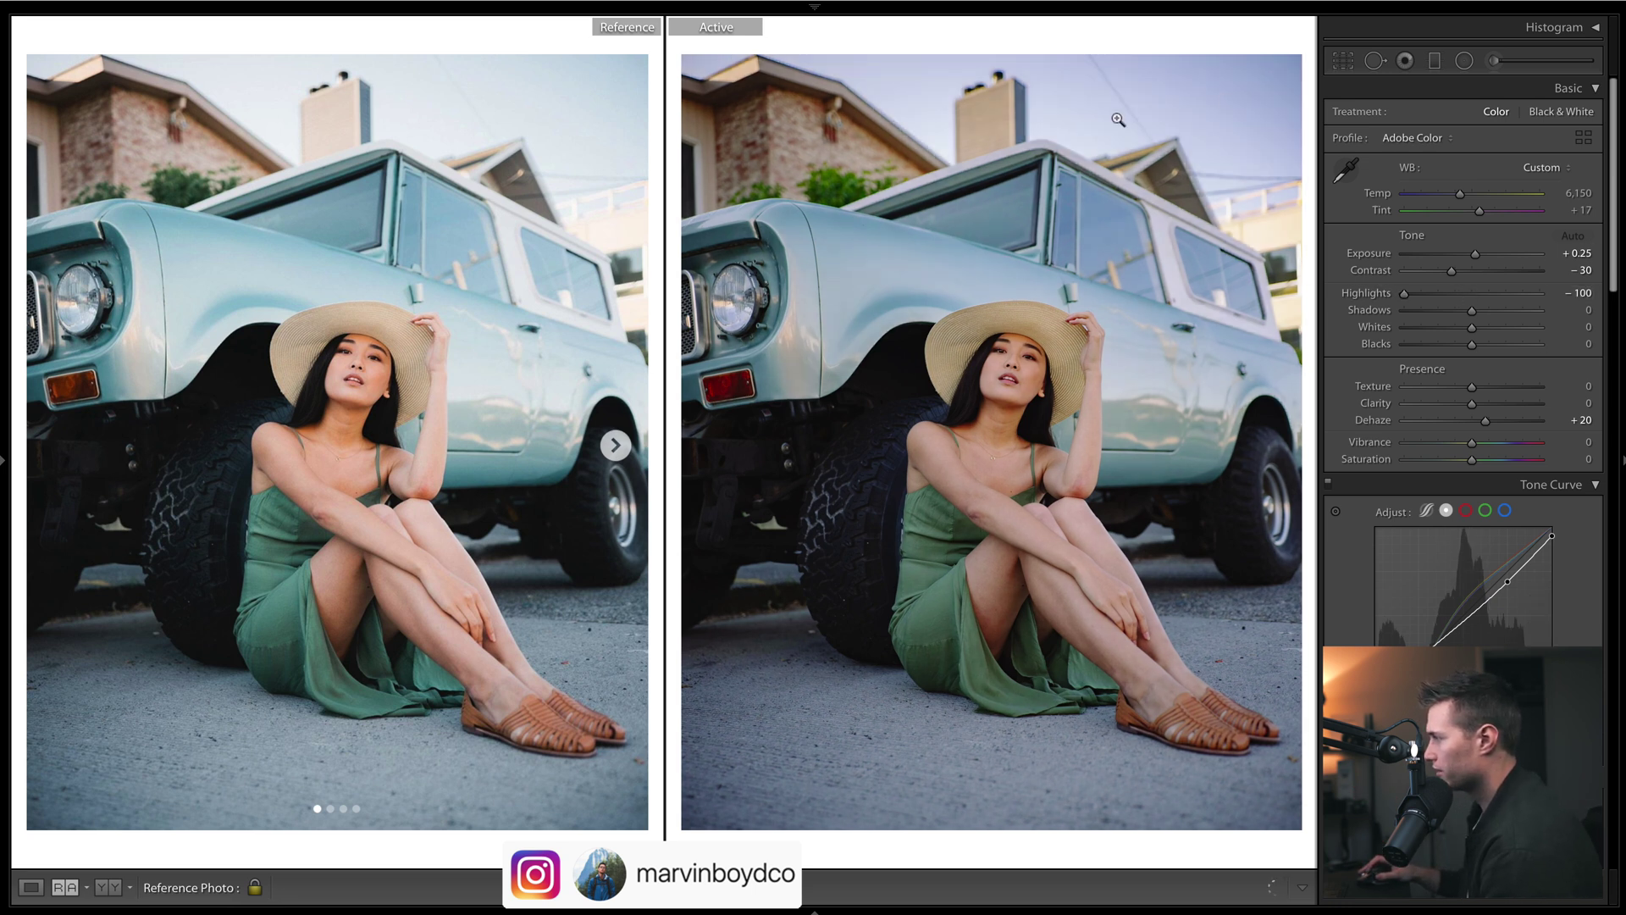
{"action": "key", "text": "ctrl+z"}
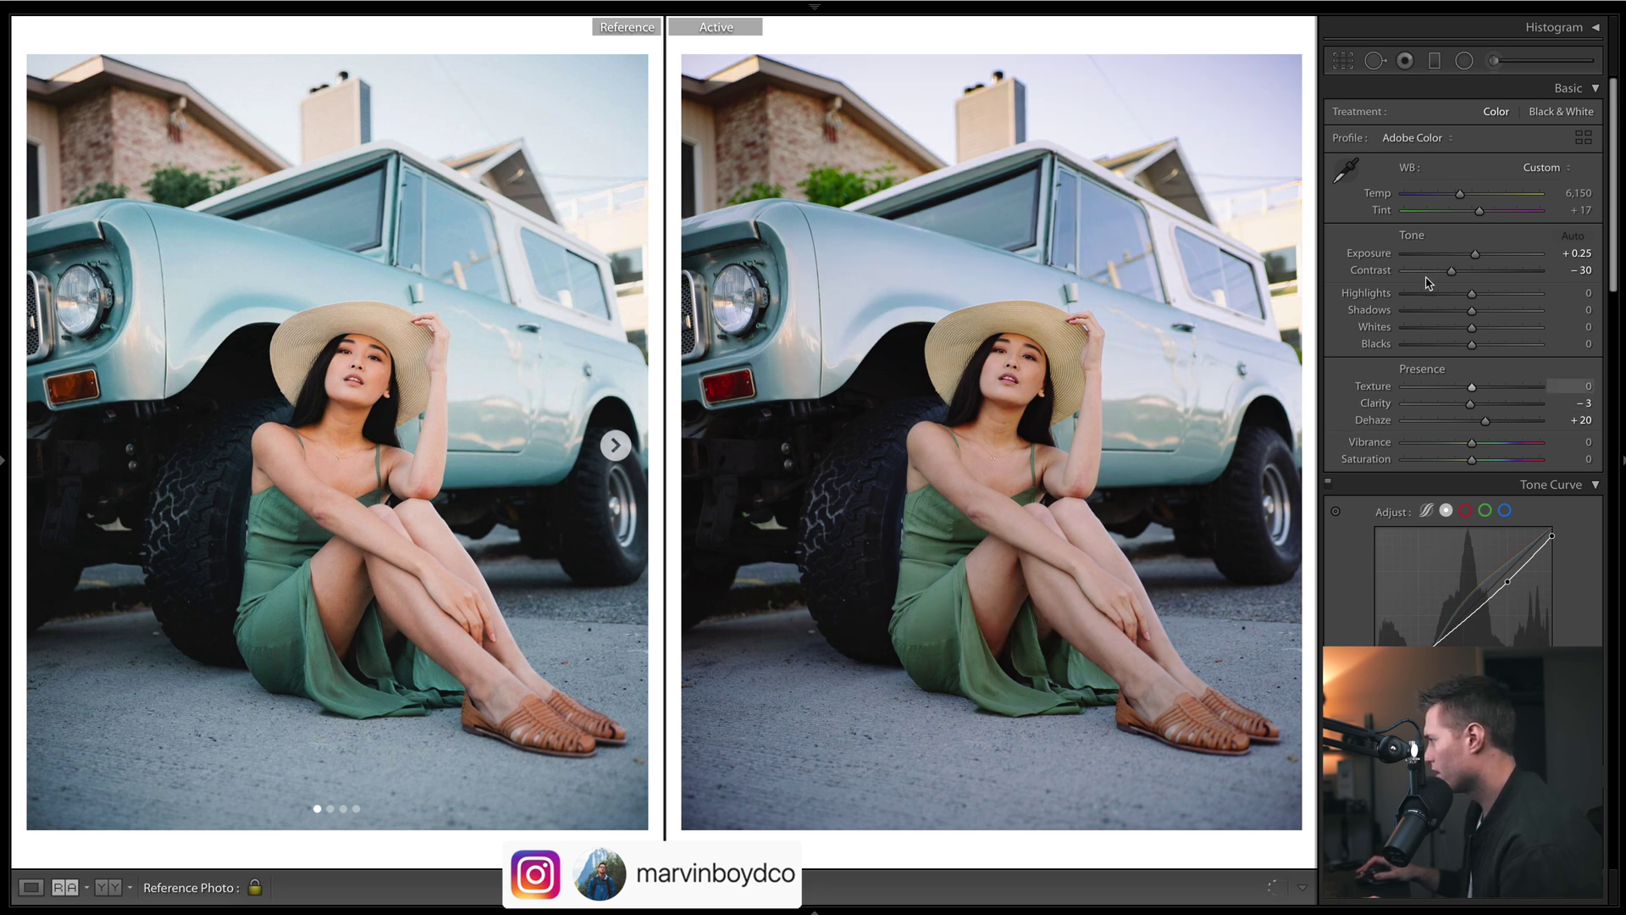
Set Vibrance to +9, Saturation to -2, Highlights to +25, Whites to +34 and Blacks to +24.
{"action": "left_click_drag", "start_coordinate": [1472, 442], "coordinate": [1482, 443]}
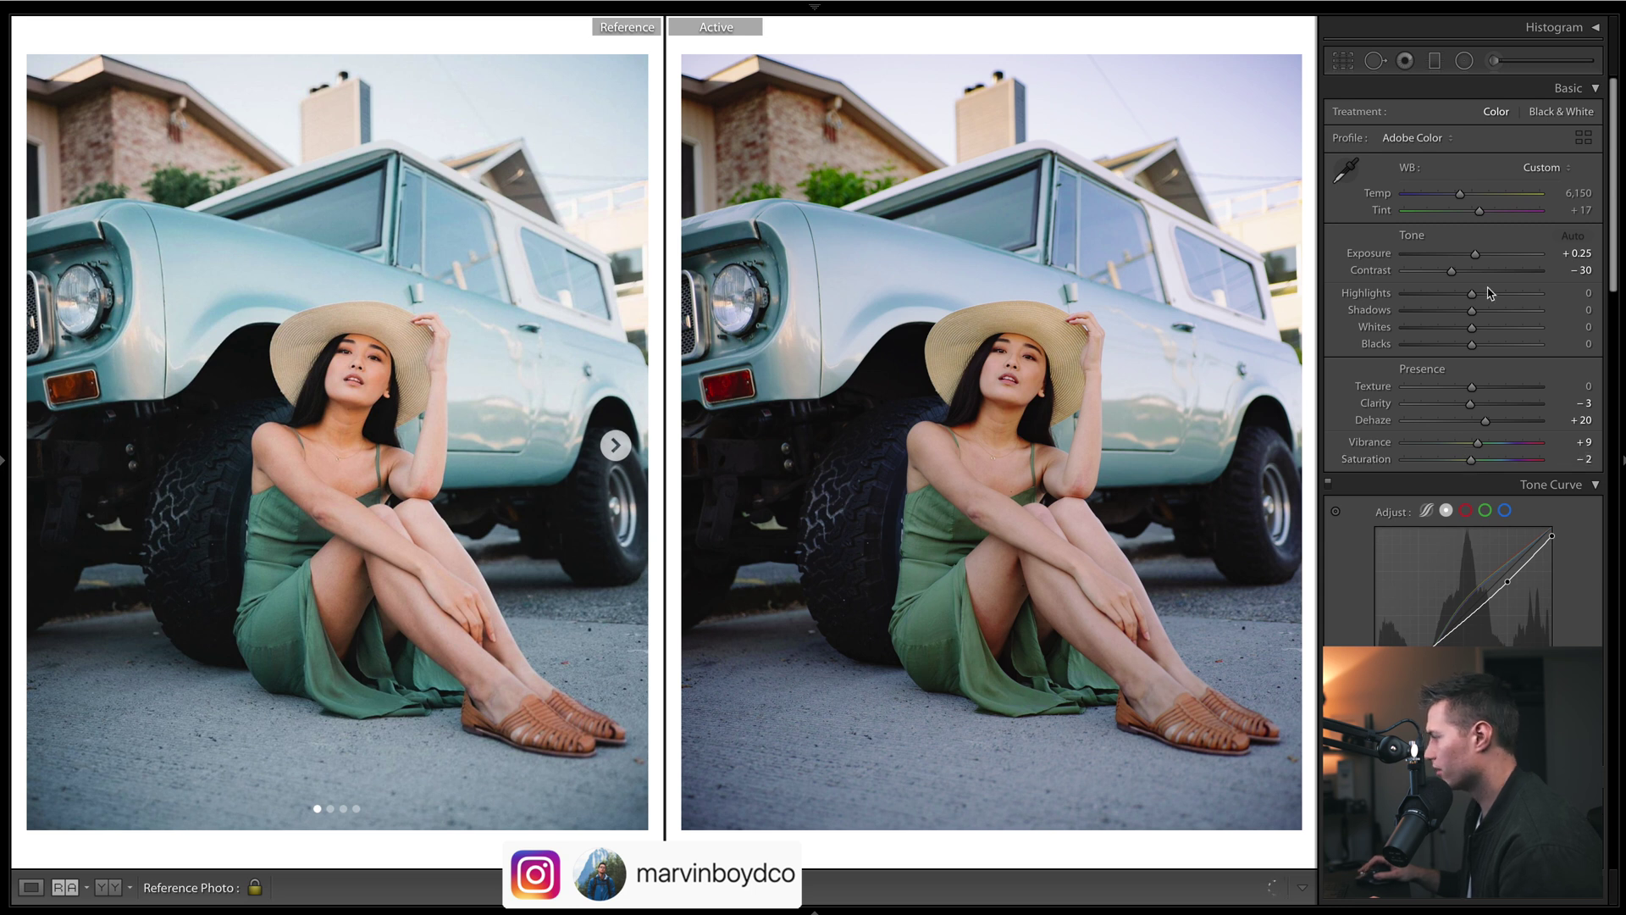
{"action": "left_click_drag", "start_coordinate": [1472, 294], "coordinate": [1493, 357]}
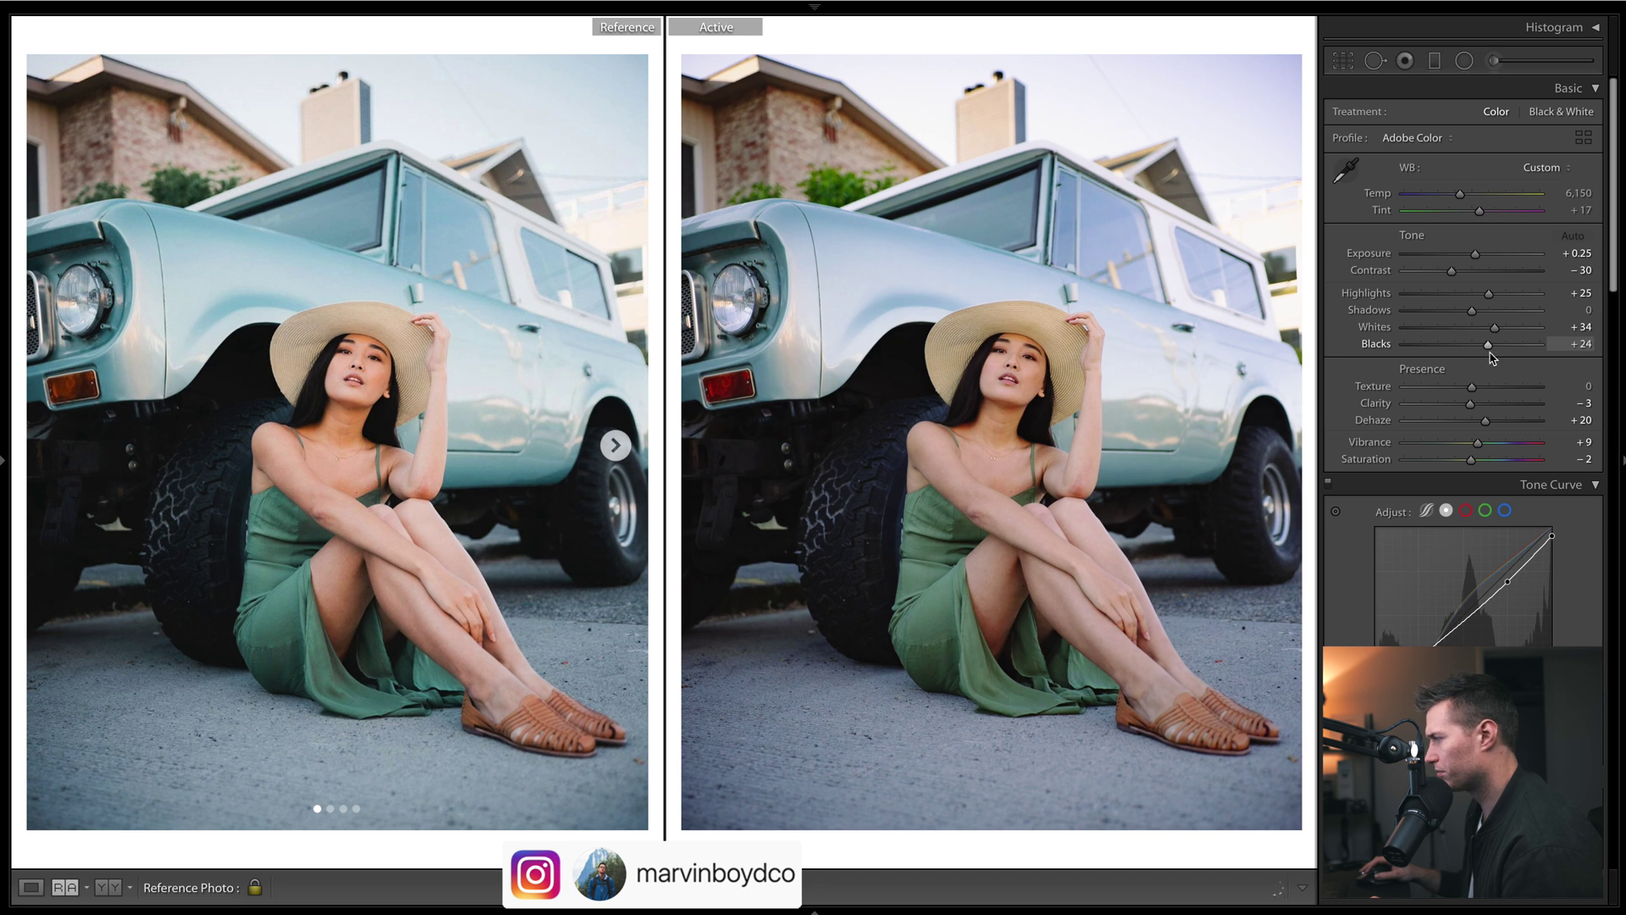
Reset Blacks and set it to +20 on the active photo.
{"action": "double_click", "coordinate": [1491, 350]}
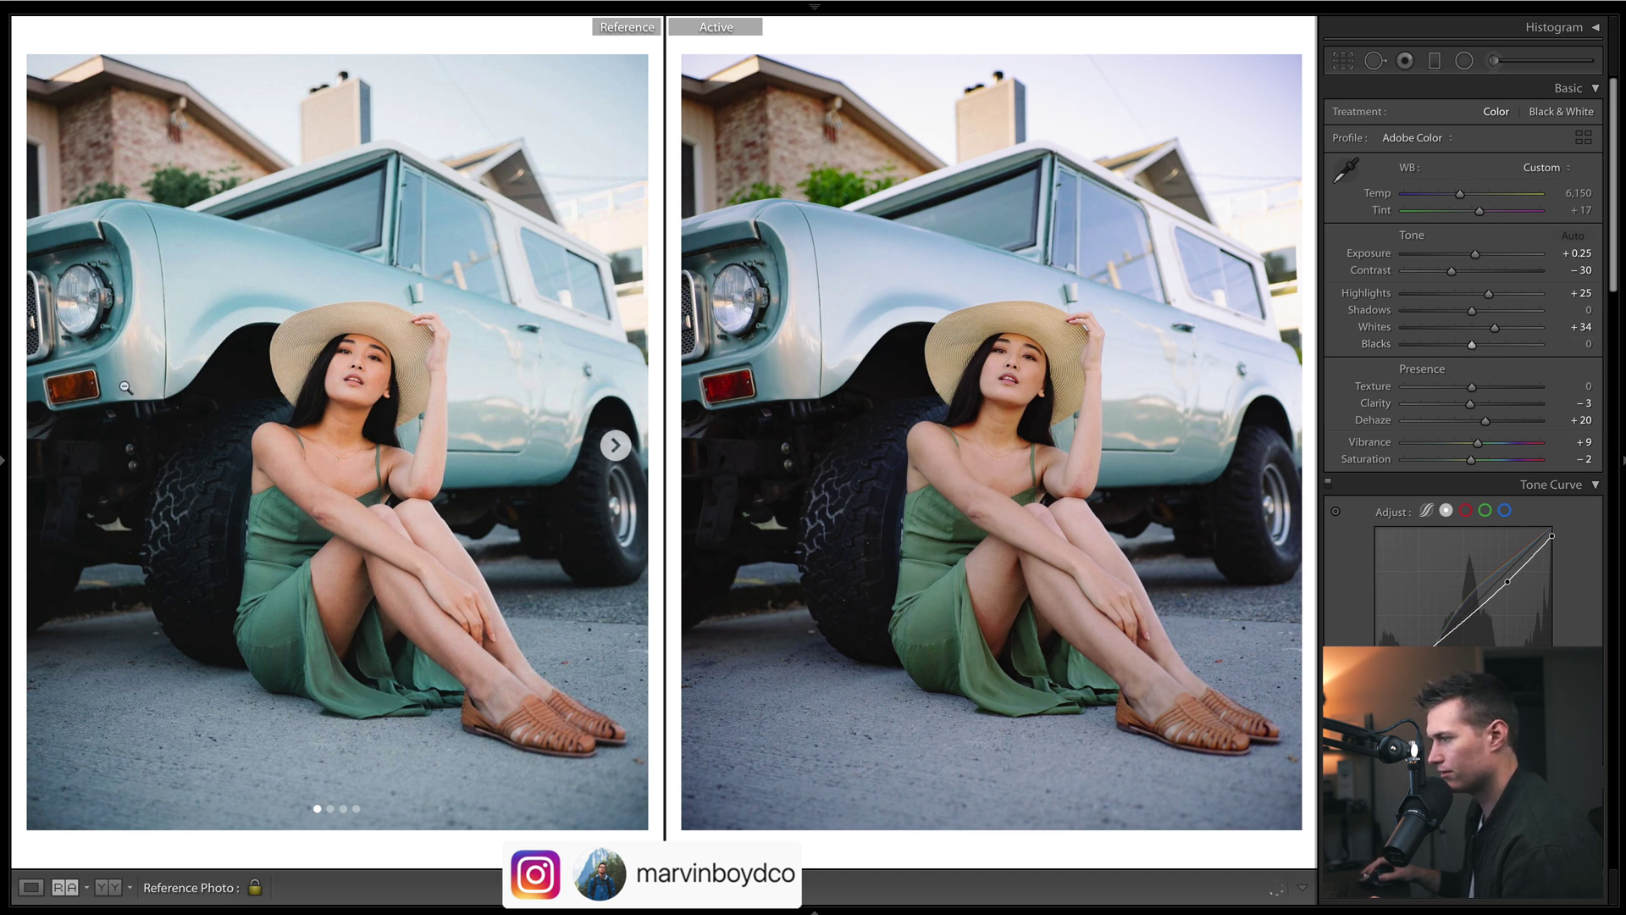
{"action": "left_click_drag", "start_coordinate": [1475, 353], "coordinate": [1489, 353]}
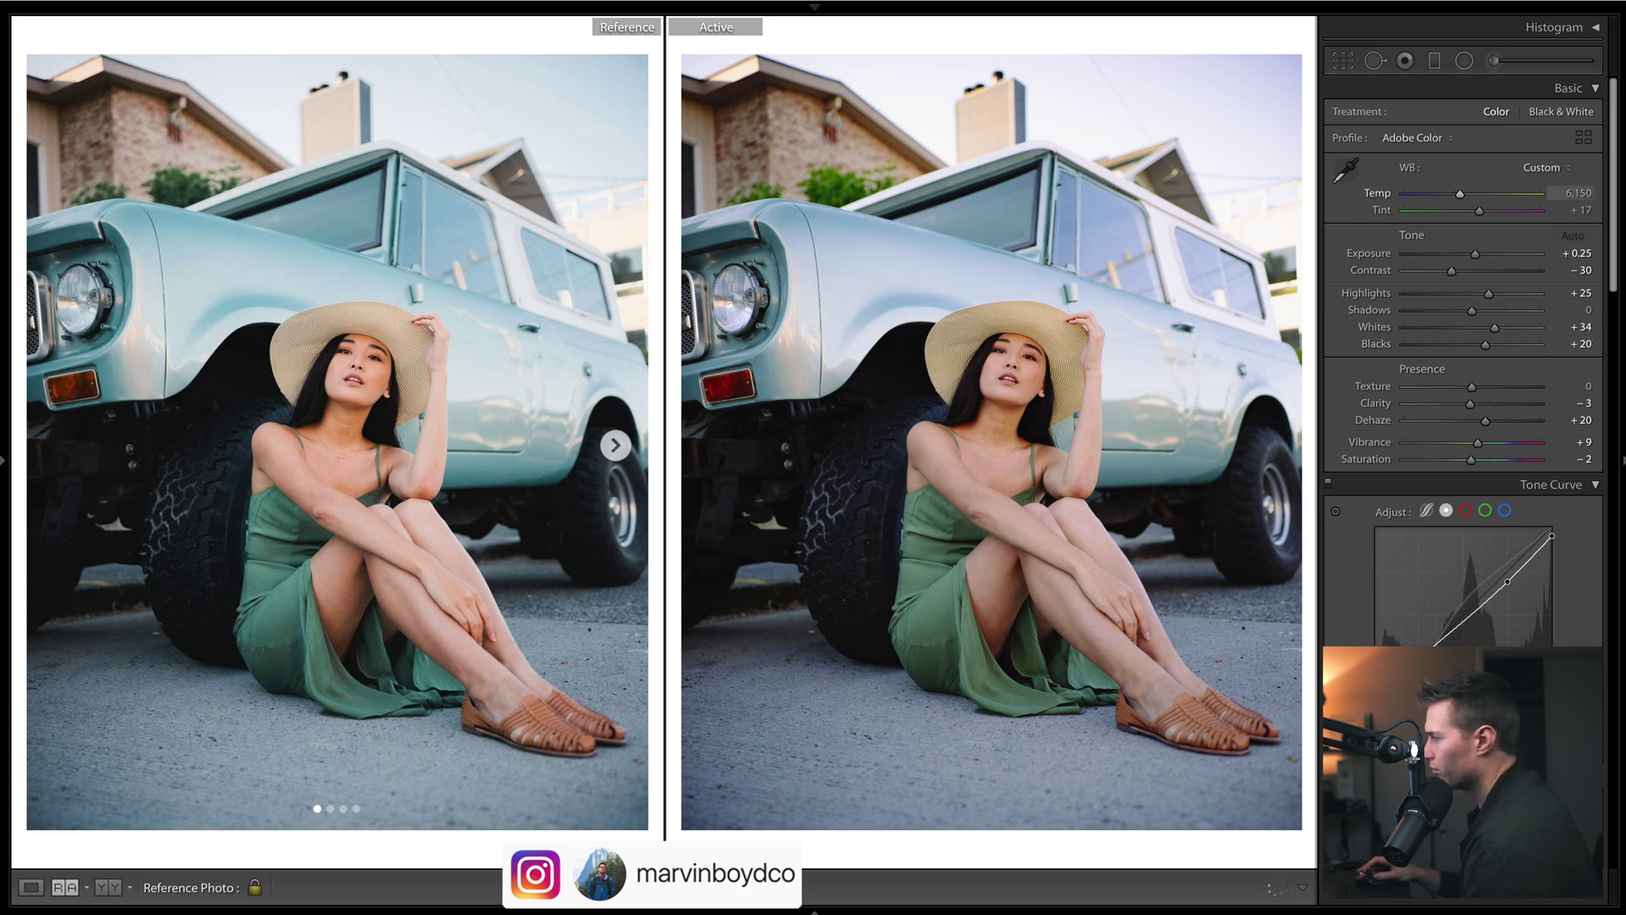
Split tone the highlights with Hue 82 and Saturation 3.
{"action": "left_click_drag", "start_coordinate": [1613, 124], "coordinate": [1613, 441]}
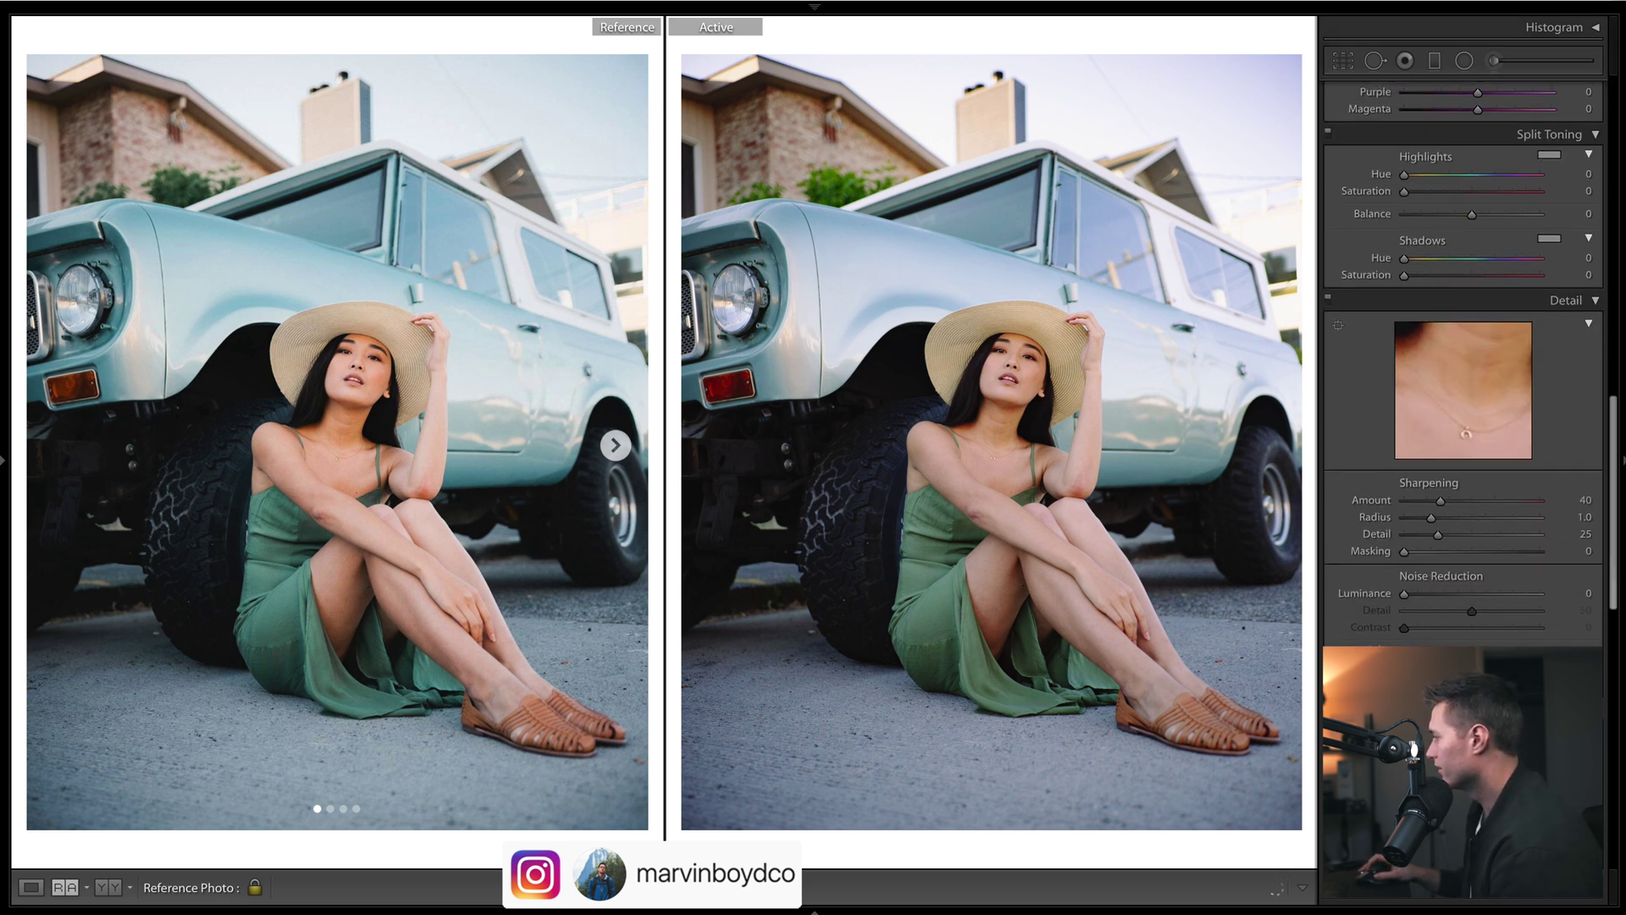
{"action": "scroll", "coordinate": [1608, 461], "scroll_direction": "up", "scroll_amount": 1}
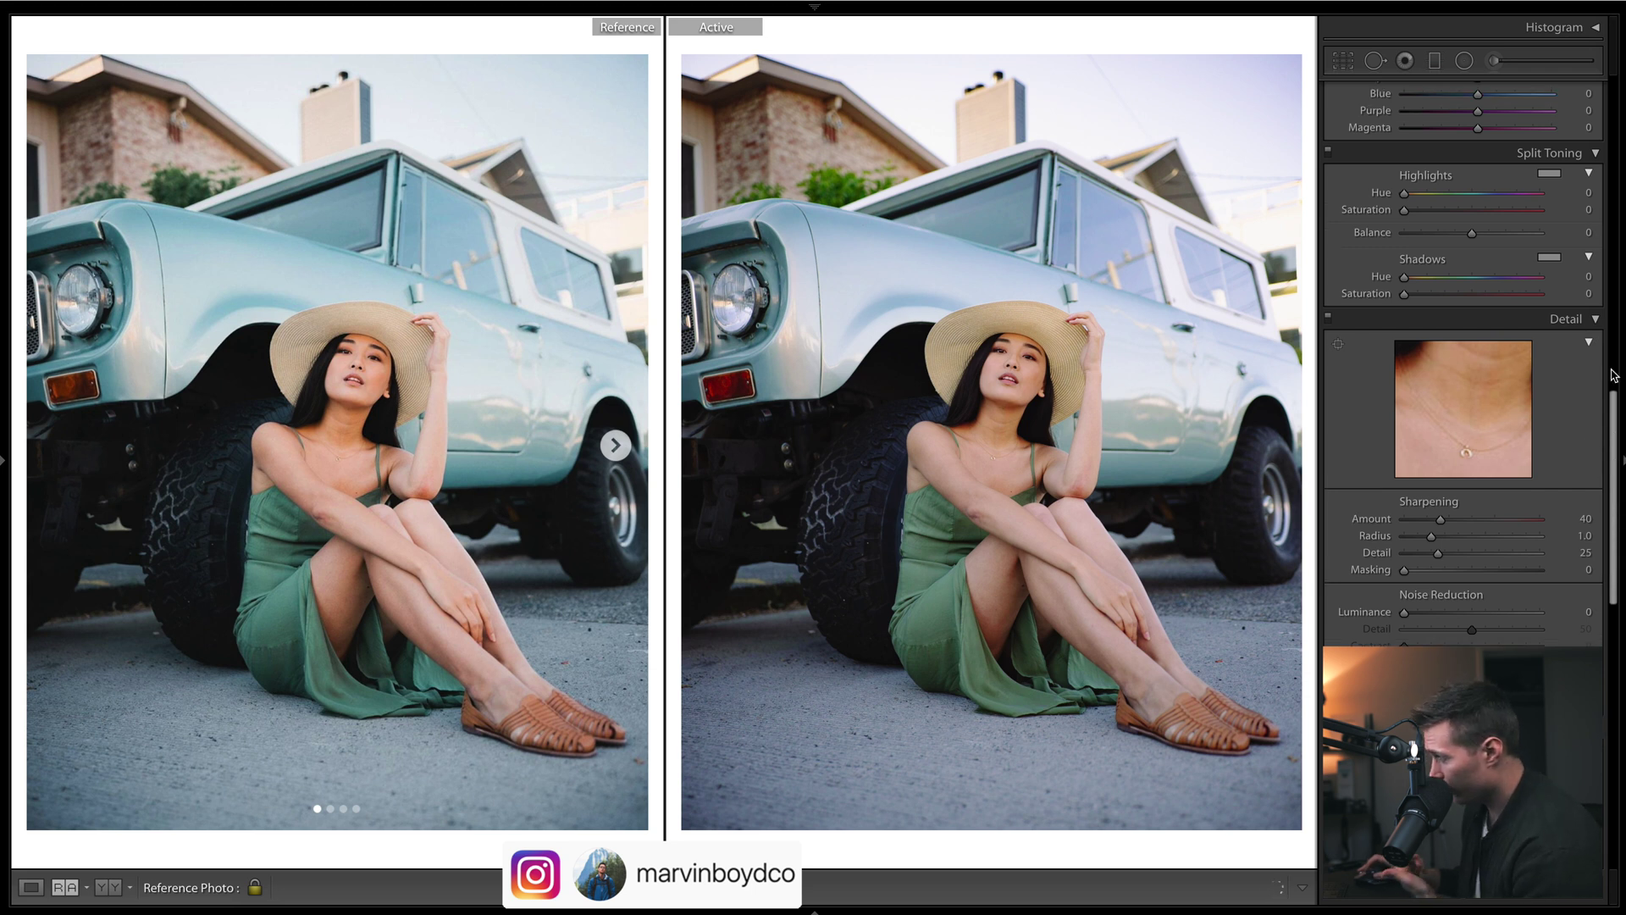
{"action": "left_click", "coordinate": [1428, 194]}
{"action": "left_click_drag", "start_coordinate": [1425, 197], "coordinate": [1435, 199]}
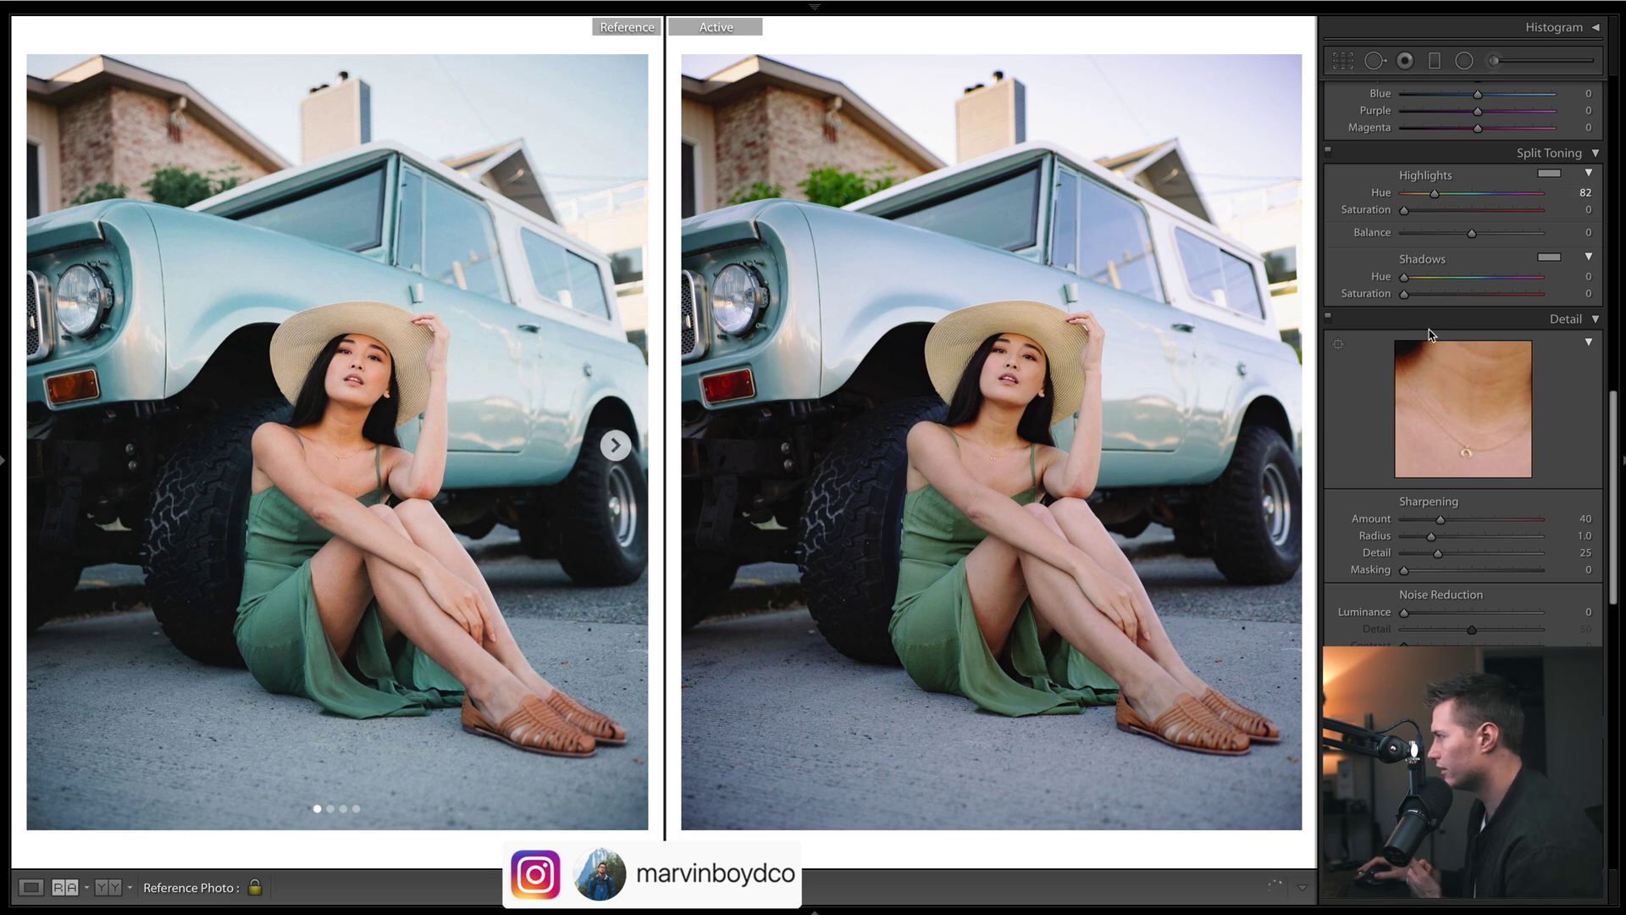
{"action": "left_click_drag", "start_coordinate": [1404, 210], "coordinate": [1410, 219]}
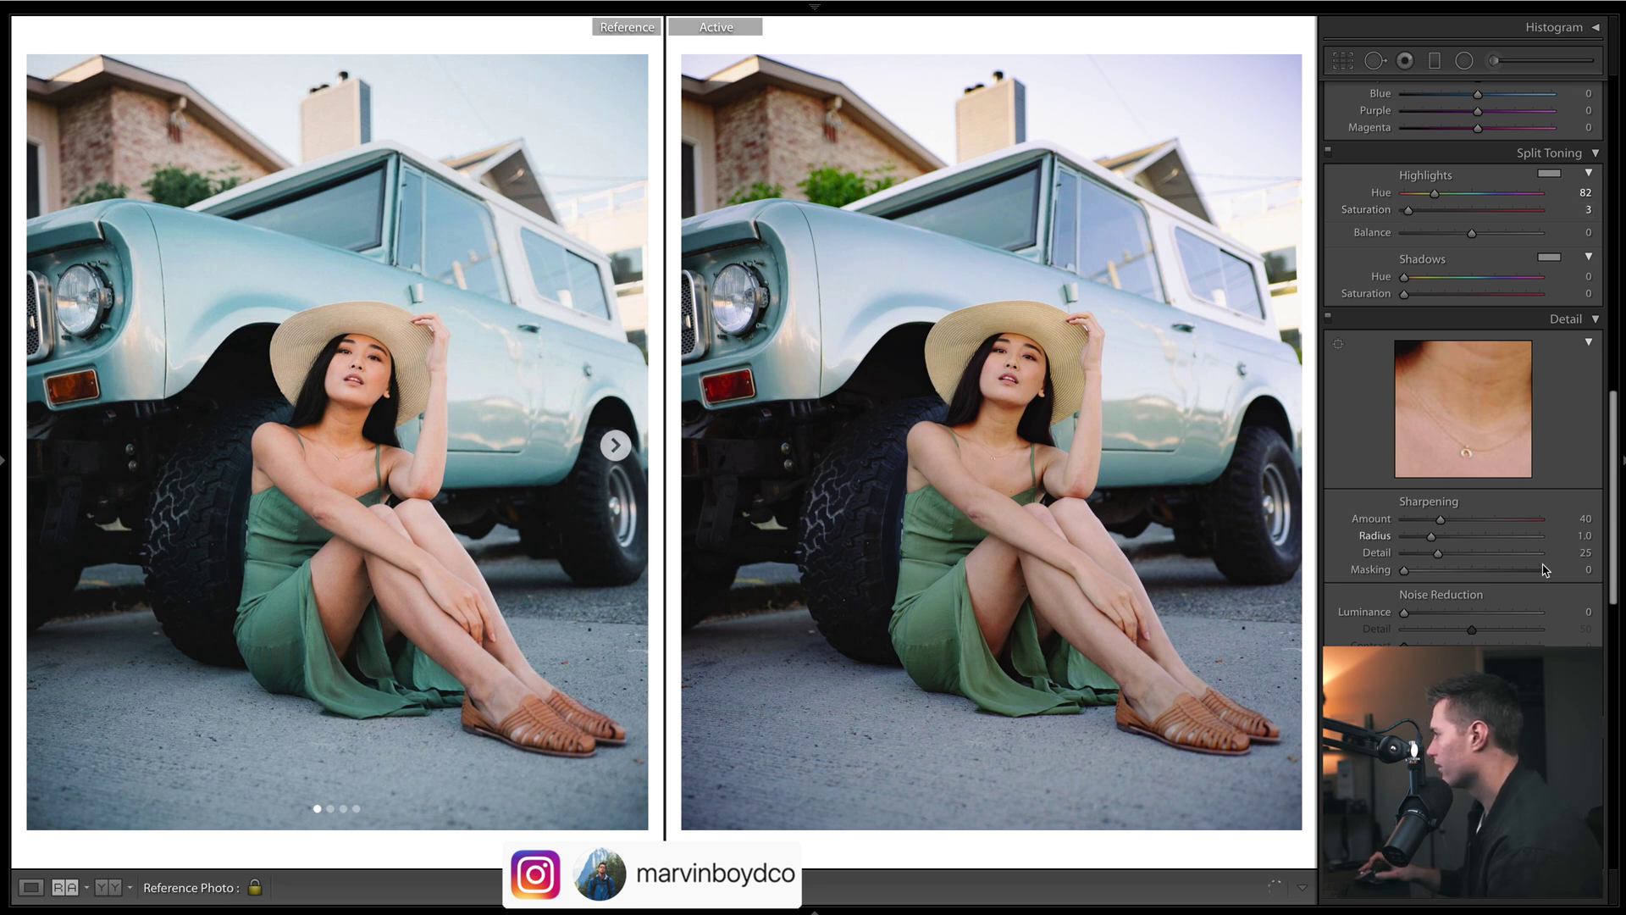
{"action": "scroll", "coordinate": [1430, 527], "scroll_direction": "down", "scroll_amount": 1}
{"action": "left_click_drag", "start_coordinate": [1430, 524], "coordinate": [1420, 520]}
Compare the active photo with the tone curve adjustments switched off and on, leaving them enabled.
{"action": "scroll", "coordinate": [1574, 593], "scroll_direction": "up", "scroll_amount": 10}
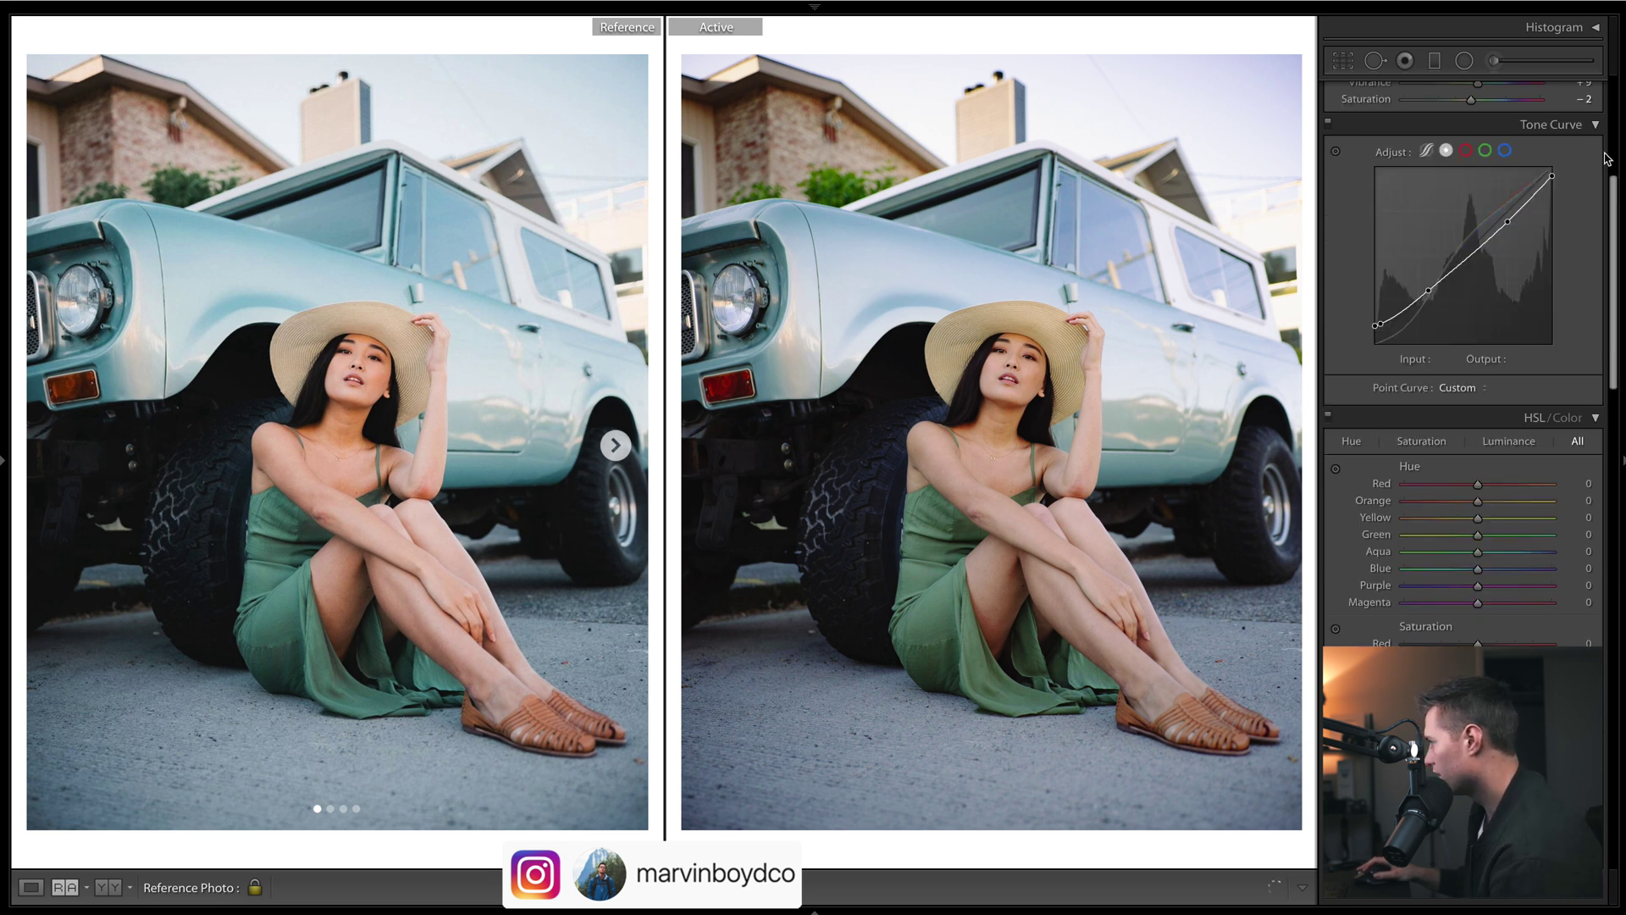
{"action": "scroll", "coordinate": [1596, 257], "scroll_direction": "down", "scroll_amount": 1}
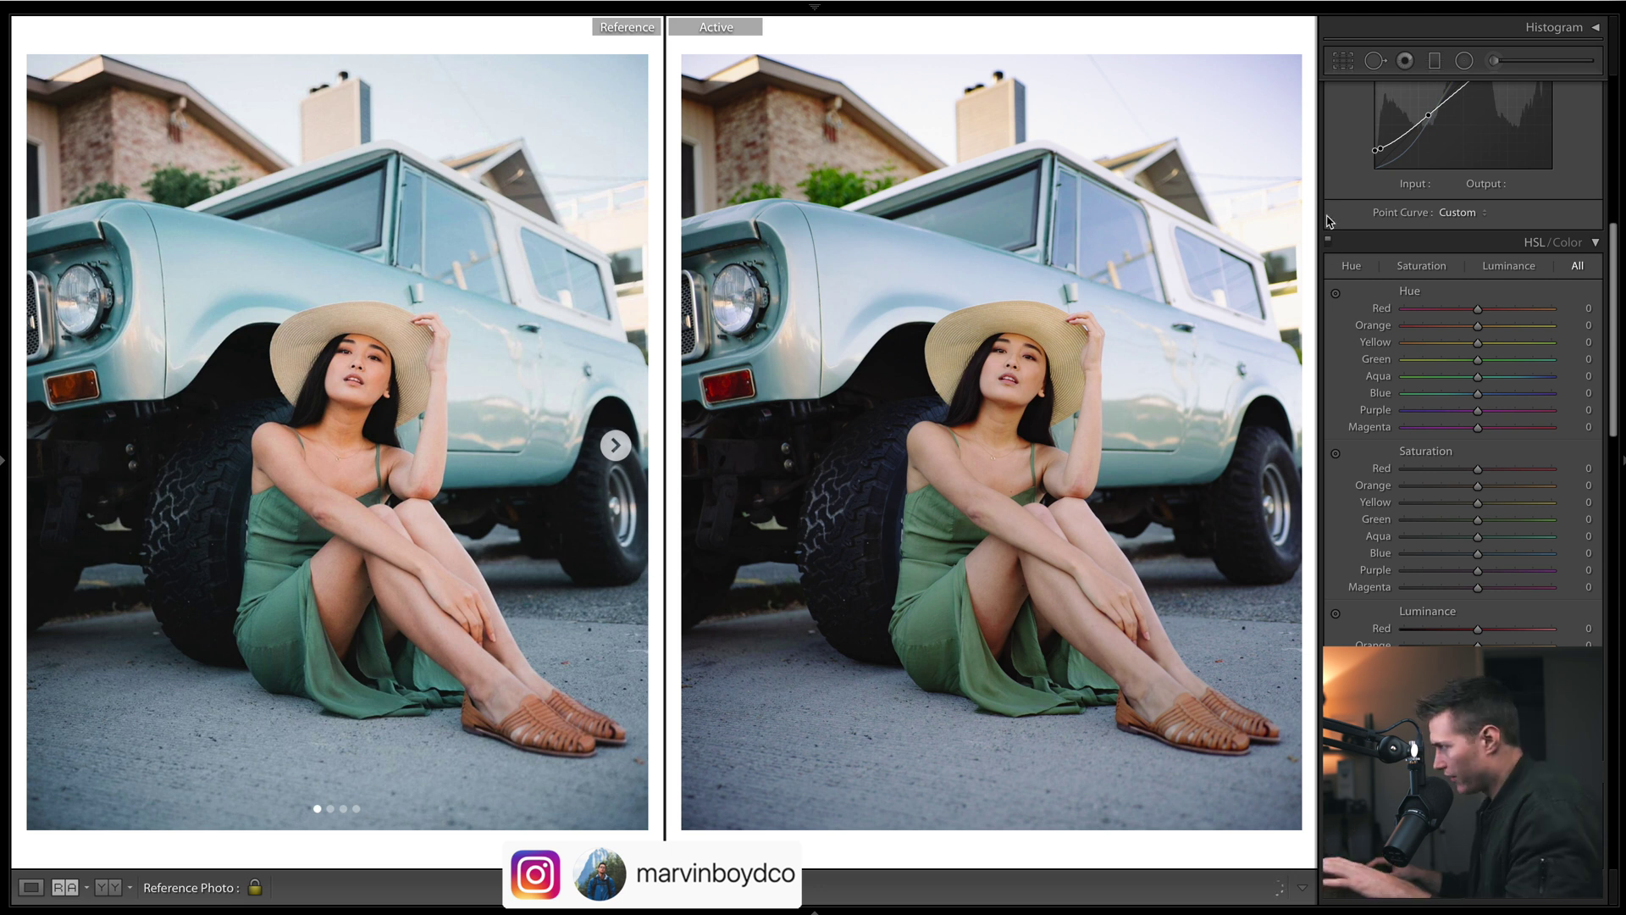
{"action": "scroll", "coordinate": [1595, 237], "scroll_direction": "up", "scroll_amount": 4}
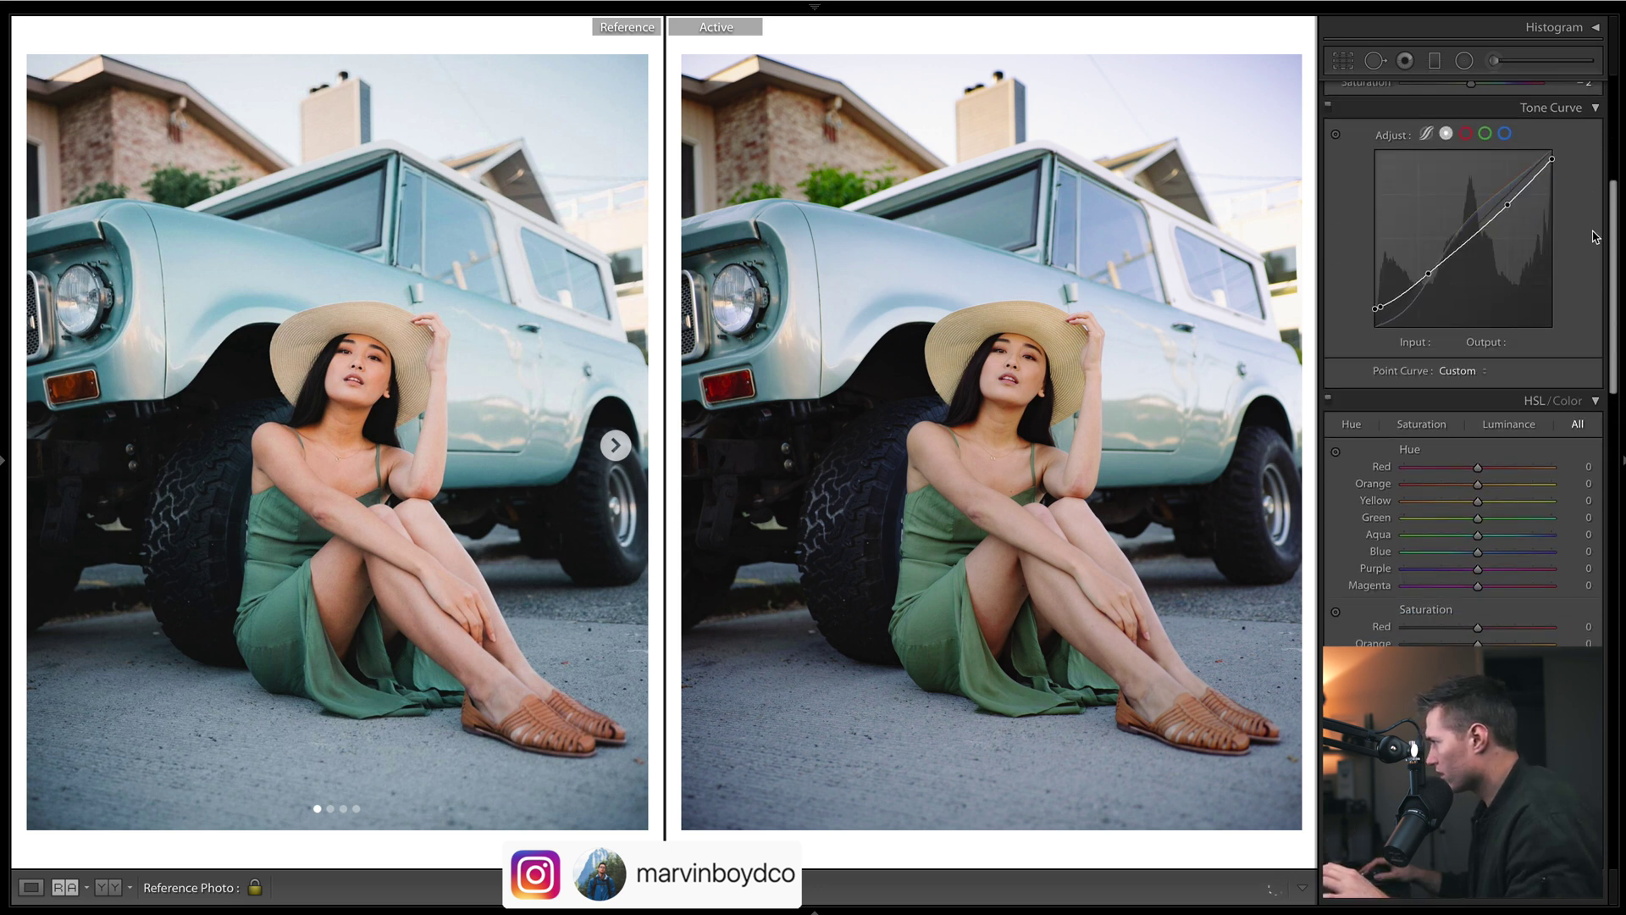
{"action": "left_click", "coordinate": [1329, 107]}
{"action": "left_click", "coordinate": [1328, 106]}
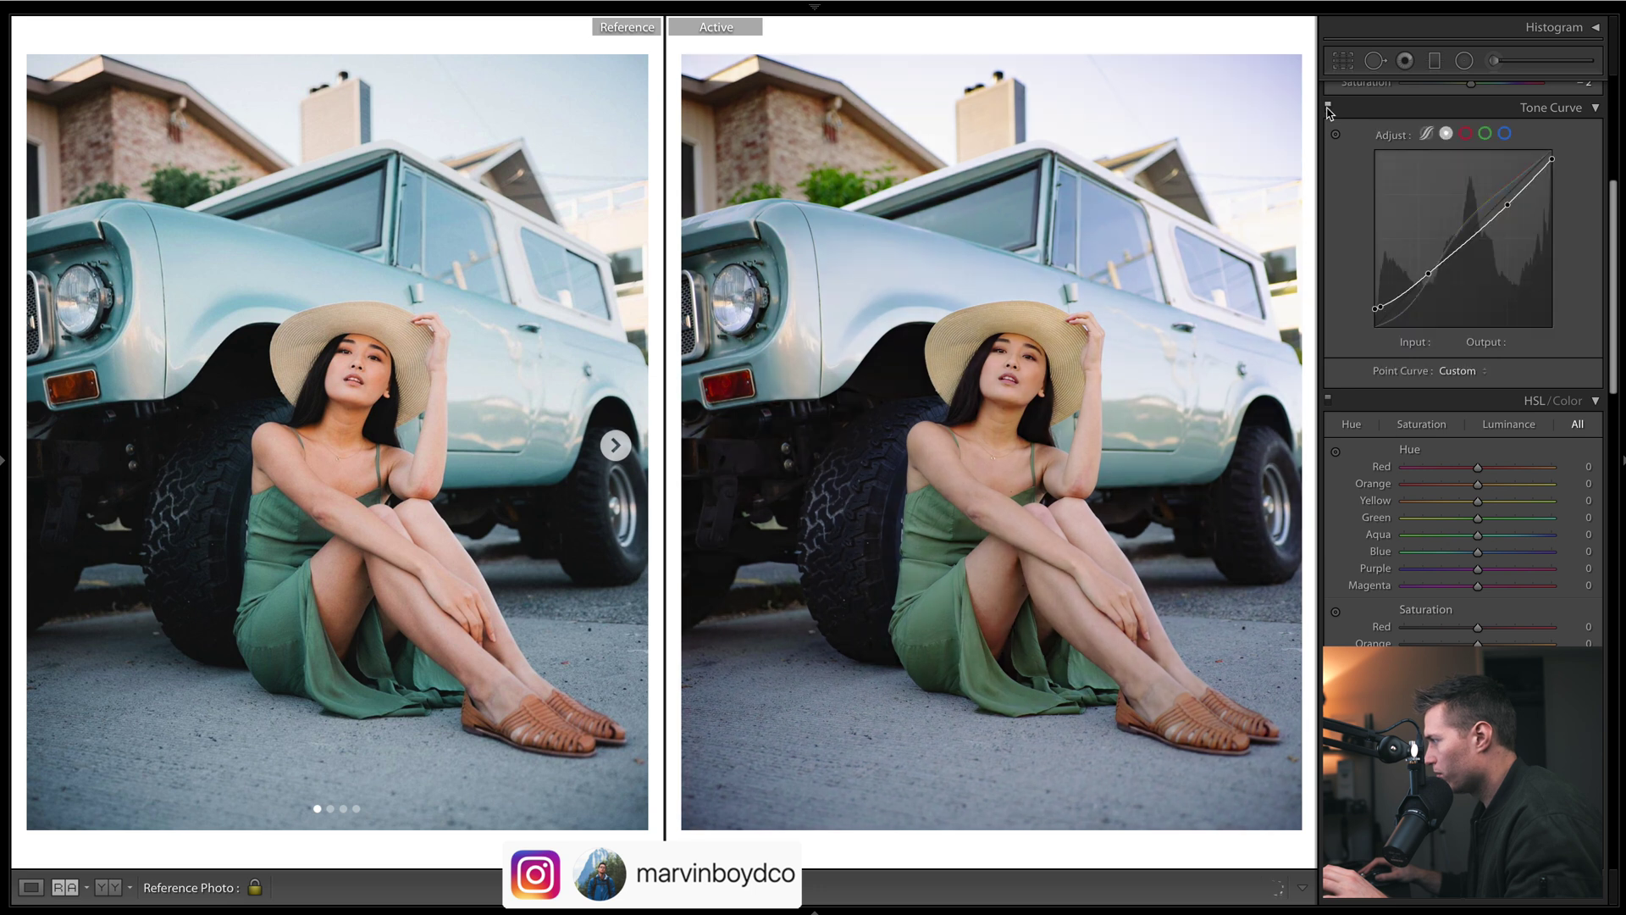
{"action": "left_click", "coordinate": [1328, 107]}
{"action": "left_click", "coordinate": [1328, 107]}
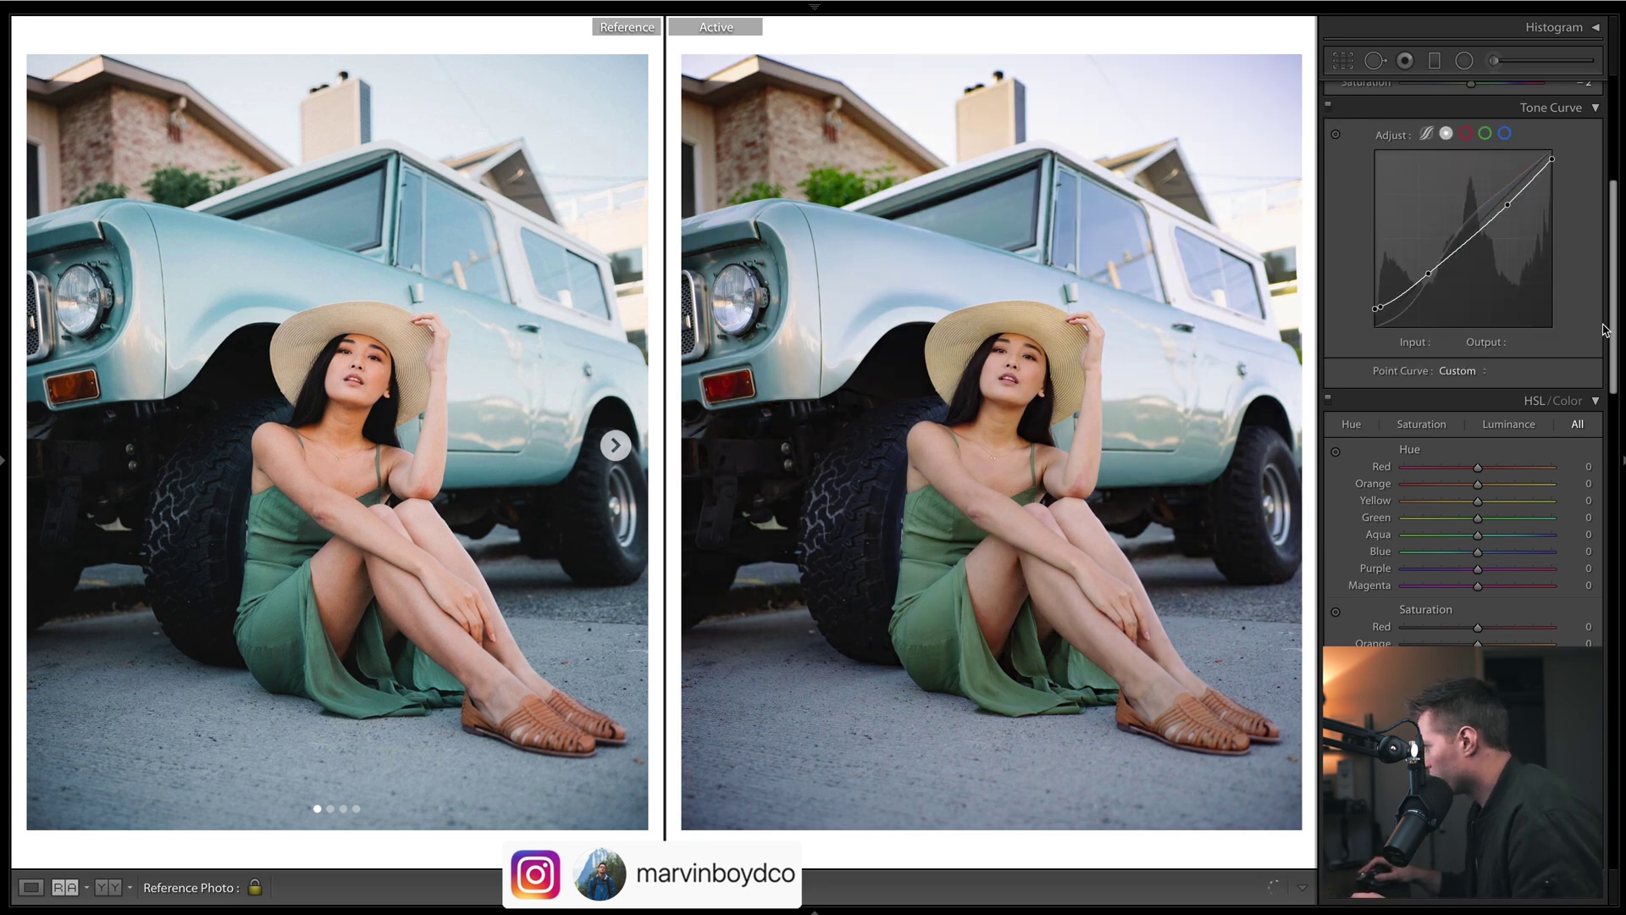
Set the HSL hue of Red to +22, Orange to -9 and Blue to -14.
{"action": "scroll", "coordinate": [1553, 525], "scroll_direction": "down", "scroll_amount": 3}
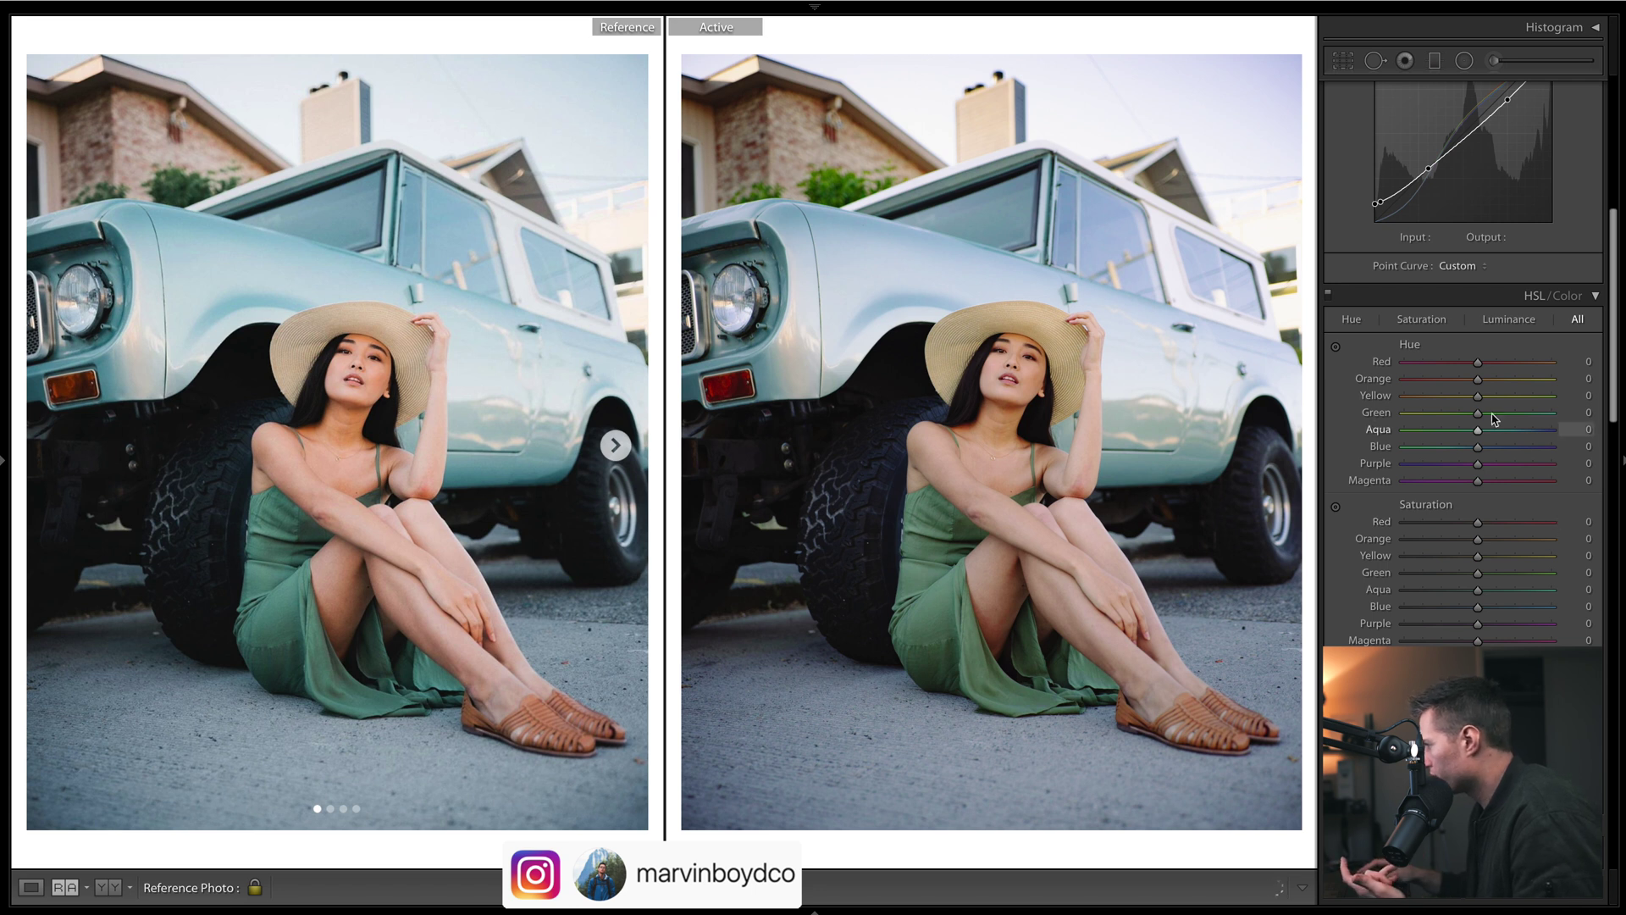
{"action": "left_click_drag", "start_coordinate": [1478, 390], "coordinate": [1489, 377]}
{"action": "double_click", "coordinate": [1483, 364]}
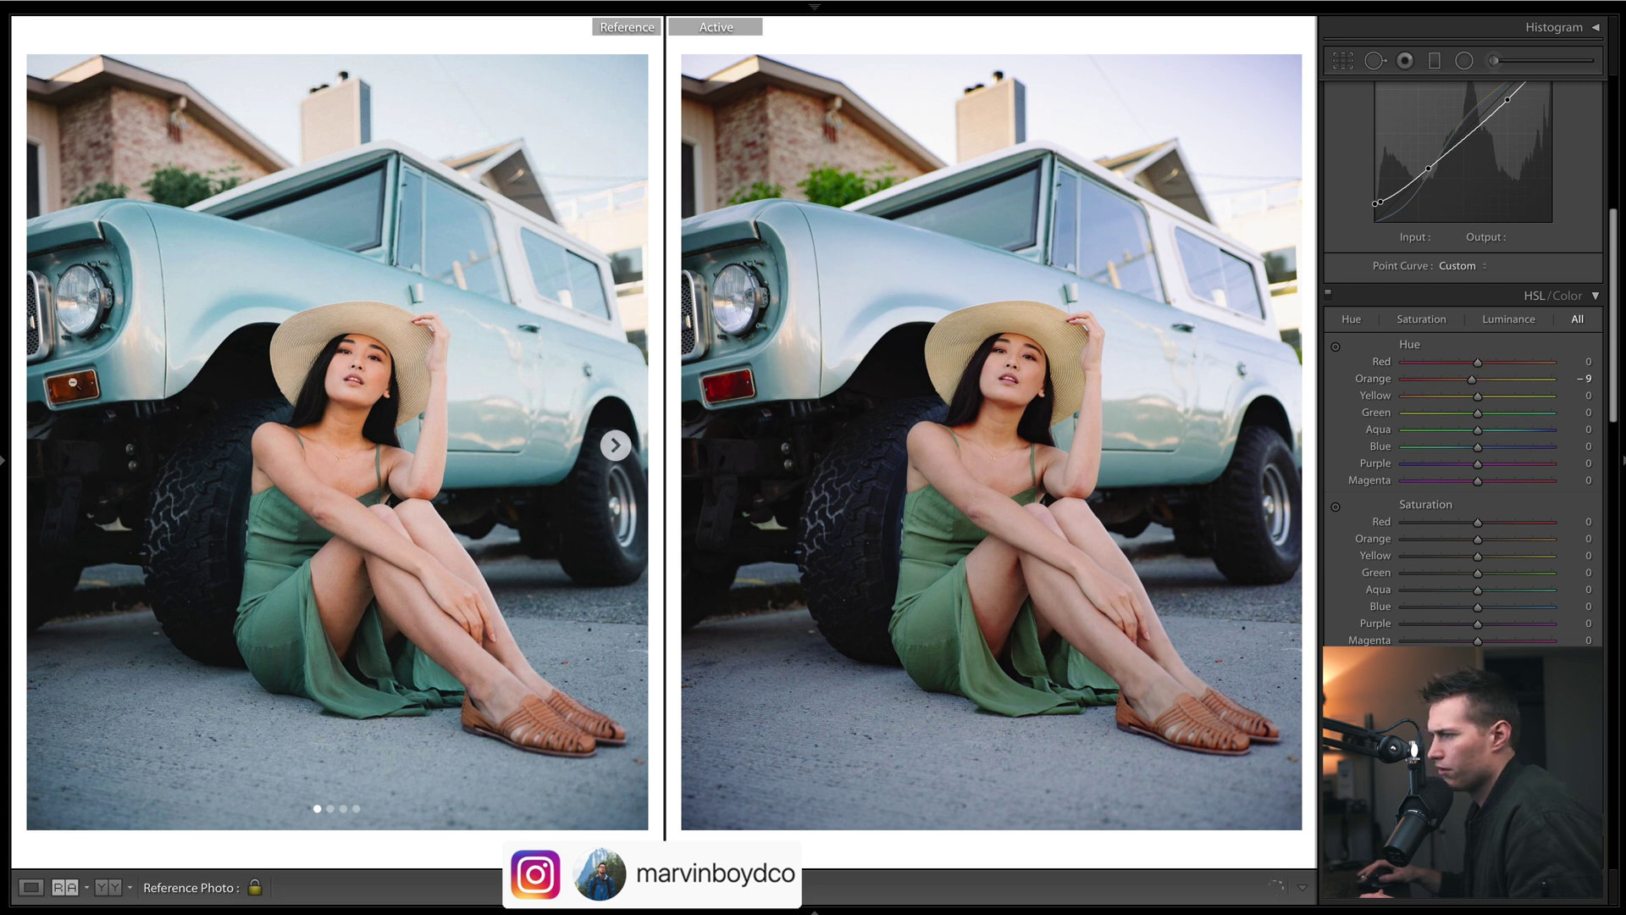
{"action": "left_click_drag", "start_coordinate": [1478, 363], "coordinate": [1496, 366]}
{"action": "left_click_drag", "start_coordinate": [1478, 447], "coordinate": [1476, 450]}
{"action": "double_click", "coordinate": [1475, 450]}
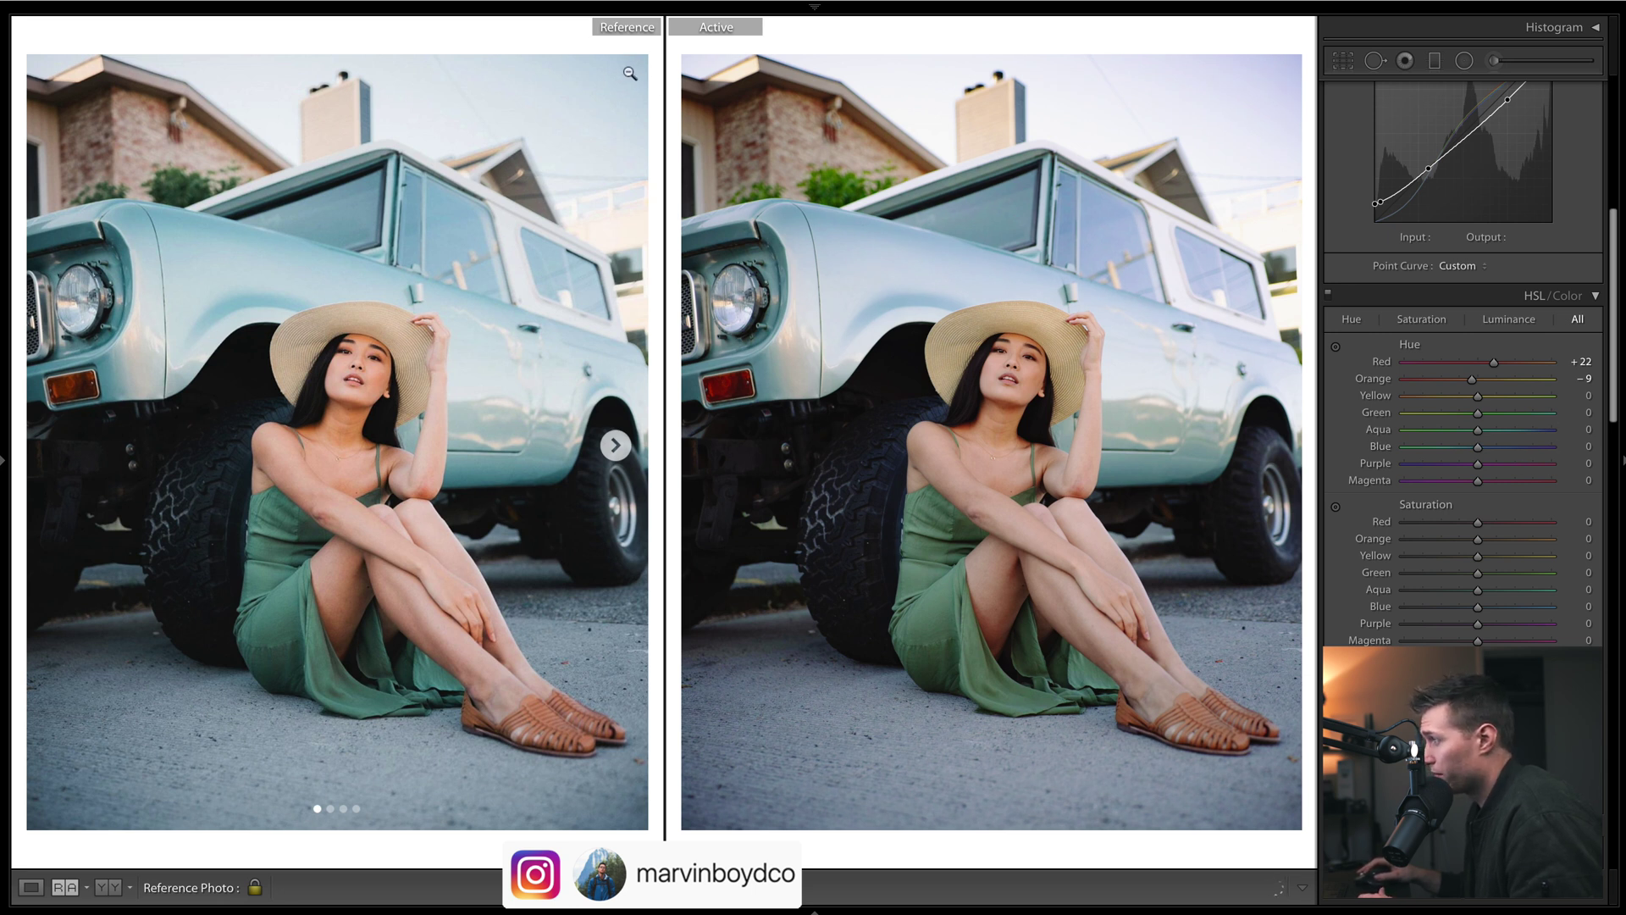
{"action": "left_click_drag", "start_coordinate": [1478, 448], "coordinate": [1404, 480]}
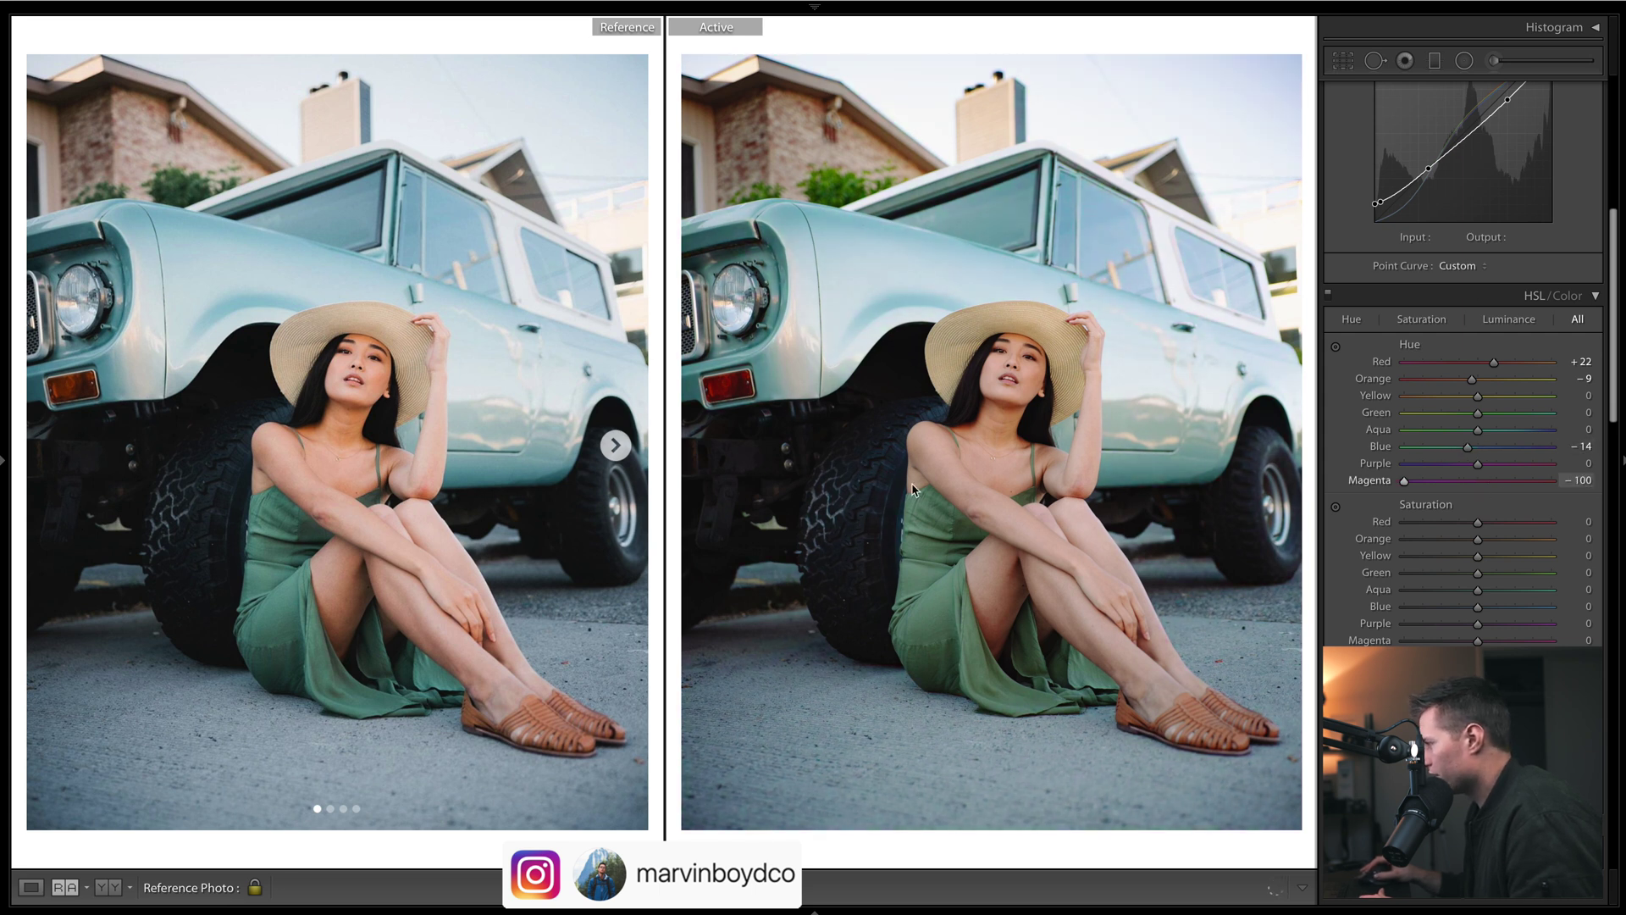
Try shifting the Magenta hue to +24 and the Purple hue to its extremes, resetting each trial.
{"action": "left_click", "coordinate": [1494, 480]}
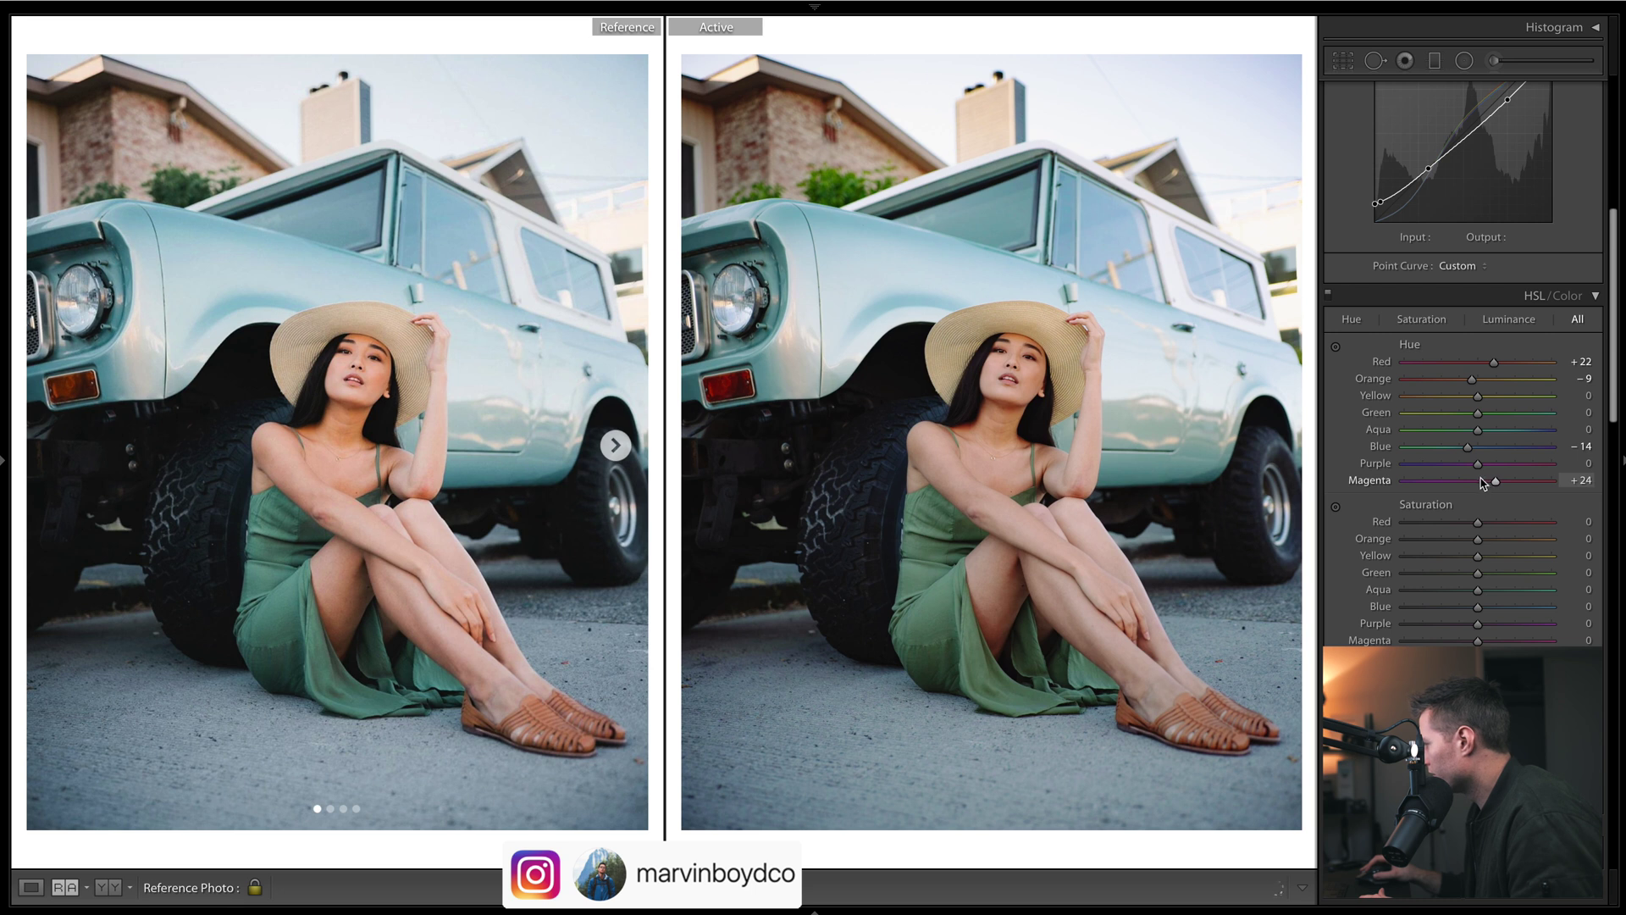
{"action": "double_click", "coordinate": [1493, 481]}
{"action": "left_click_drag", "start_coordinate": [1478, 464], "coordinate": [1302, 442]}
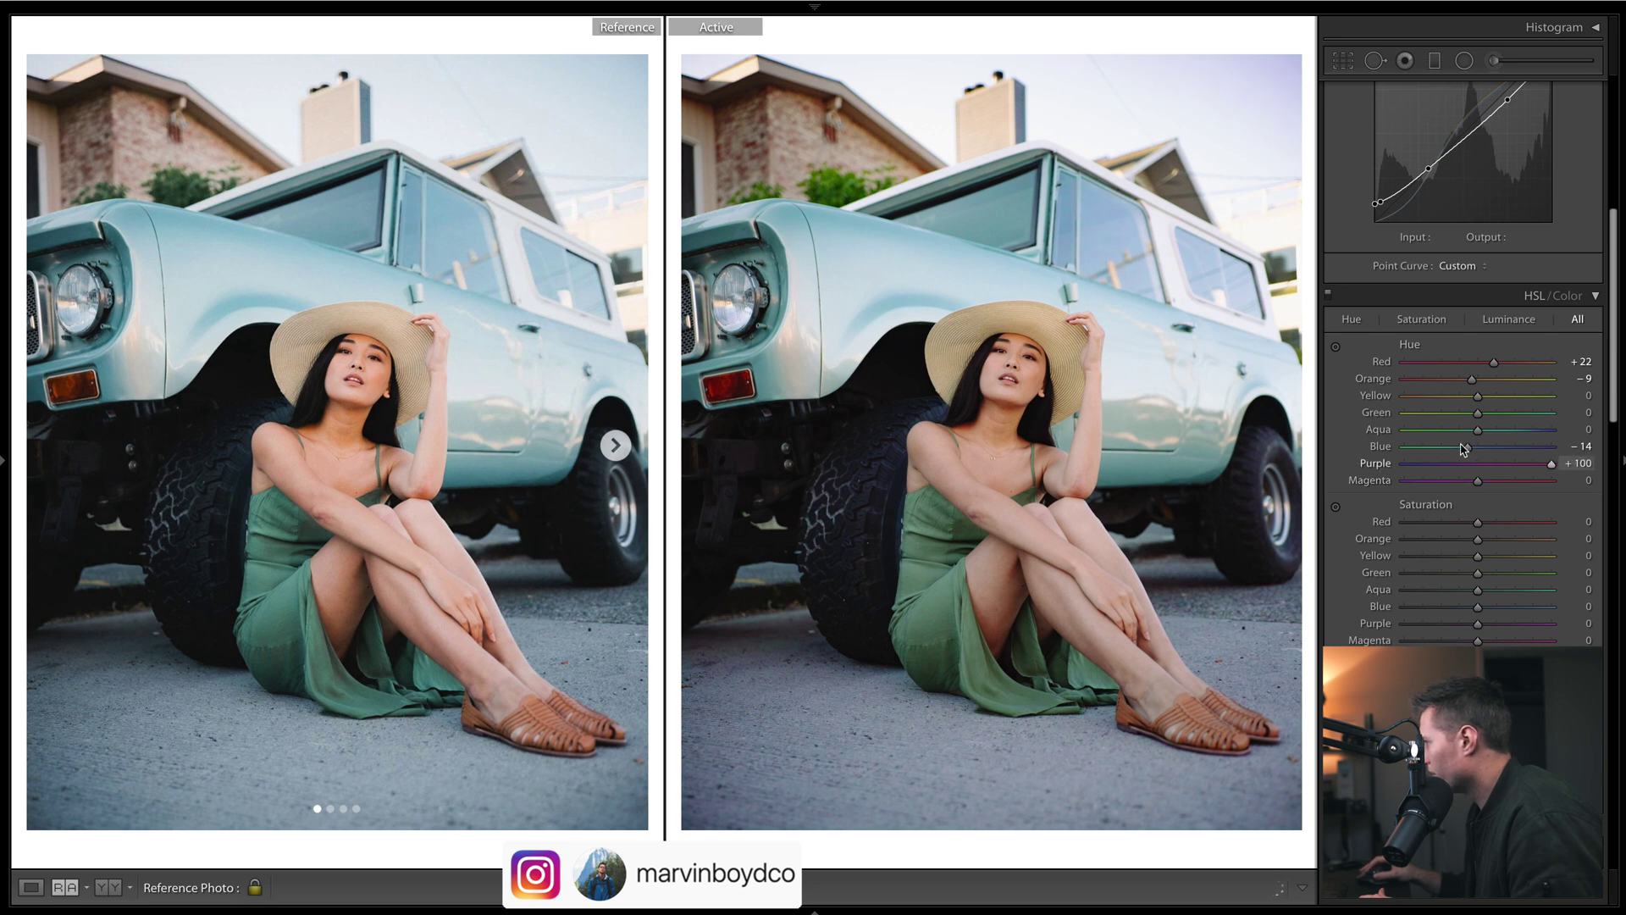
{"action": "double_click", "coordinate": [1405, 465]}
Set the Purple saturation to -55 and the Purple hue to +19.
{"action": "left_click_drag", "start_coordinate": [1478, 623], "coordinate": [1430, 629]}
{"action": "left_click_drag", "start_coordinate": [1478, 465], "coordinate": [1492, 468]}
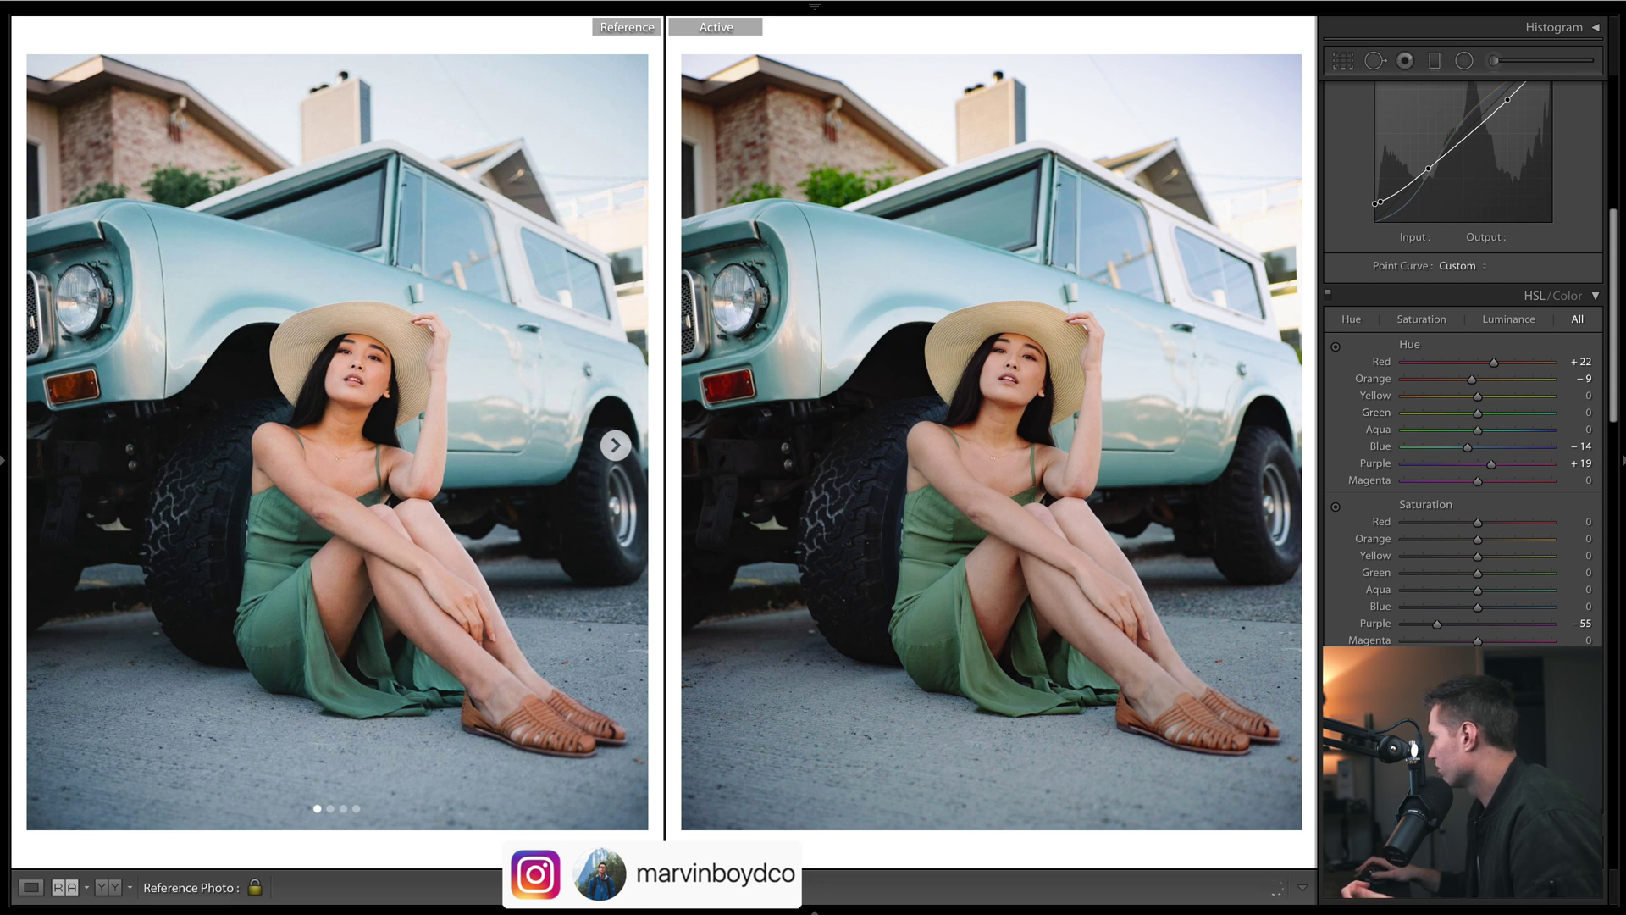
Mute the foliage by setting Green saturation to -100 and Yellow saturation to -37.
{"action": "scroll", "coordinate": [1463, 364], "scroll_direction": "down", "scroll_amount": 10}
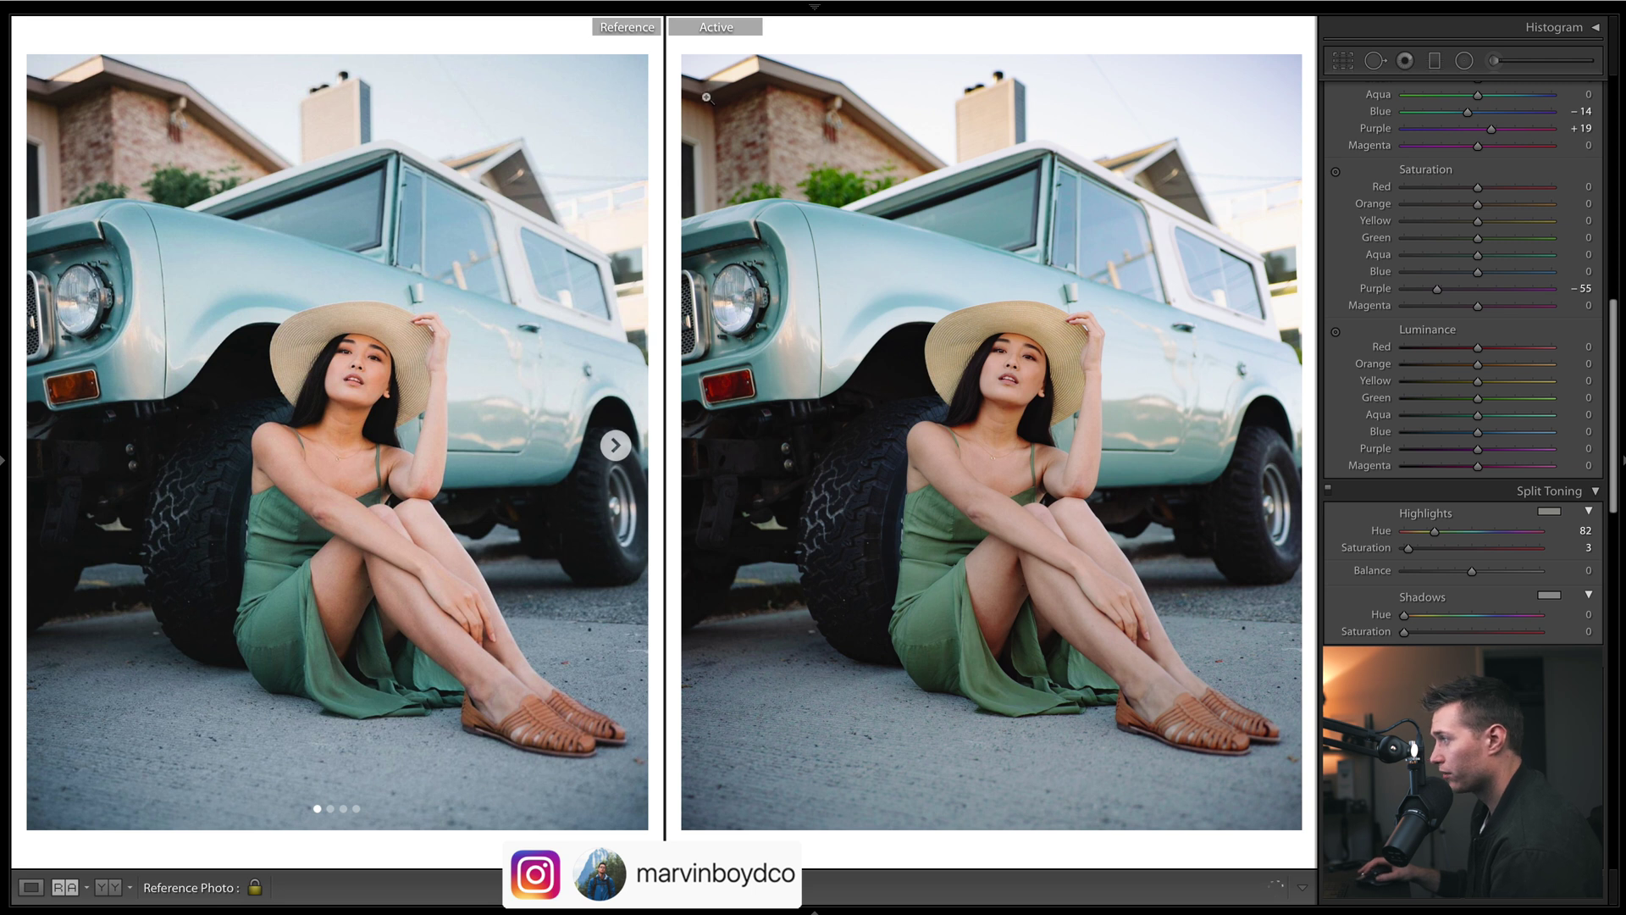
{"action": "left_click_drag", "start_coordinate": [1478, 238], "coordinate": [1404, 238]}
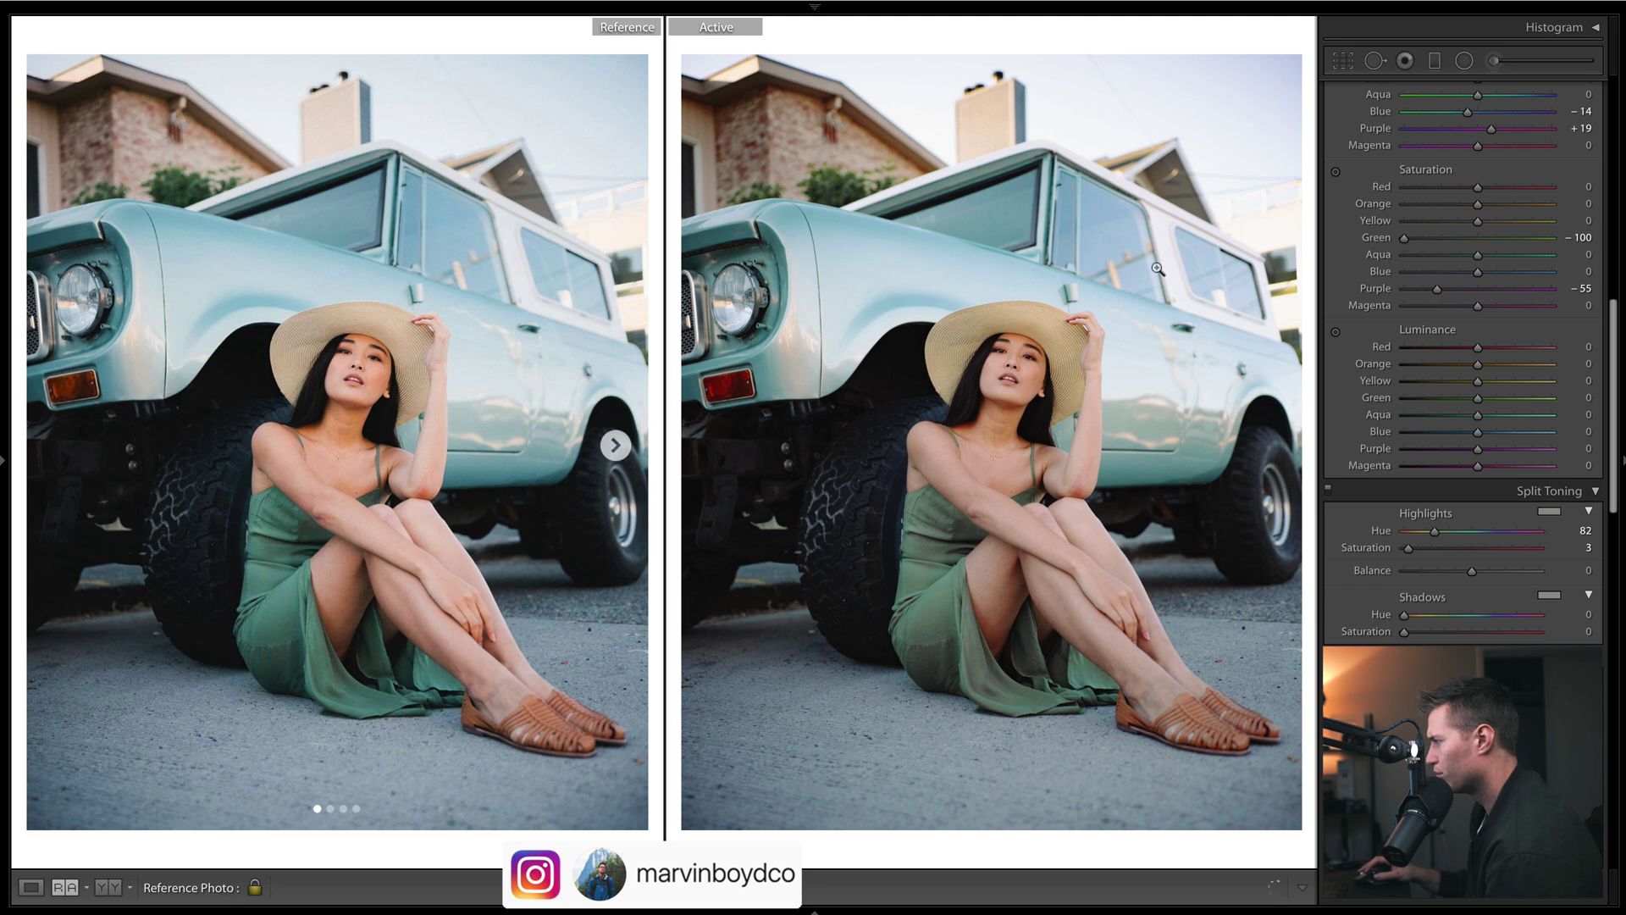
{"action": "mouse_move", "coordinate": [1449, 227]}
{"action": "left_mouse_down"}
{"action": "mouse_move", "coordinate": [1421, 250]}
{"action": "mouse_move", "coordinate": [1500, 235]}
{"action": "mouse_move", "coordinate": [1464, 226]}
{"action": "left_mouse_up"}
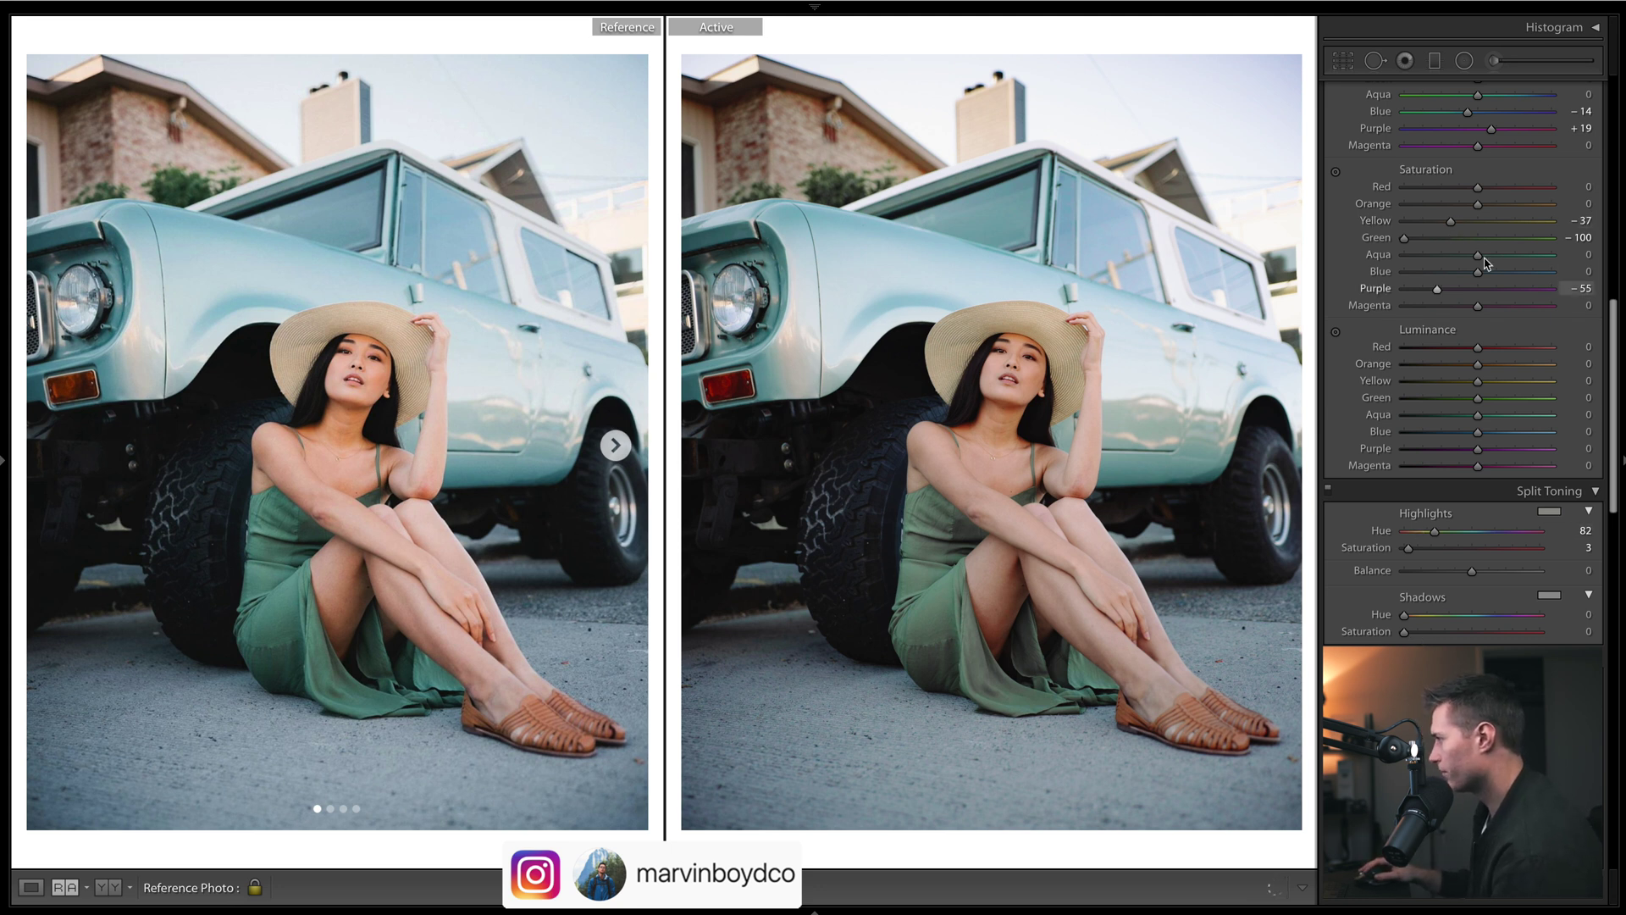
Set saturation to +25 for Red and +18 for Blue, and luminance to +49 for Yellow and -15 for Orange.
{"action": "left_click_drag", "start_coordinate": [1478, 187], "coordinate": [1497, 209]}
{"action": "left_click_drag", "start_coordinate": [1478, 273], "coordinate": [1491, 280]}
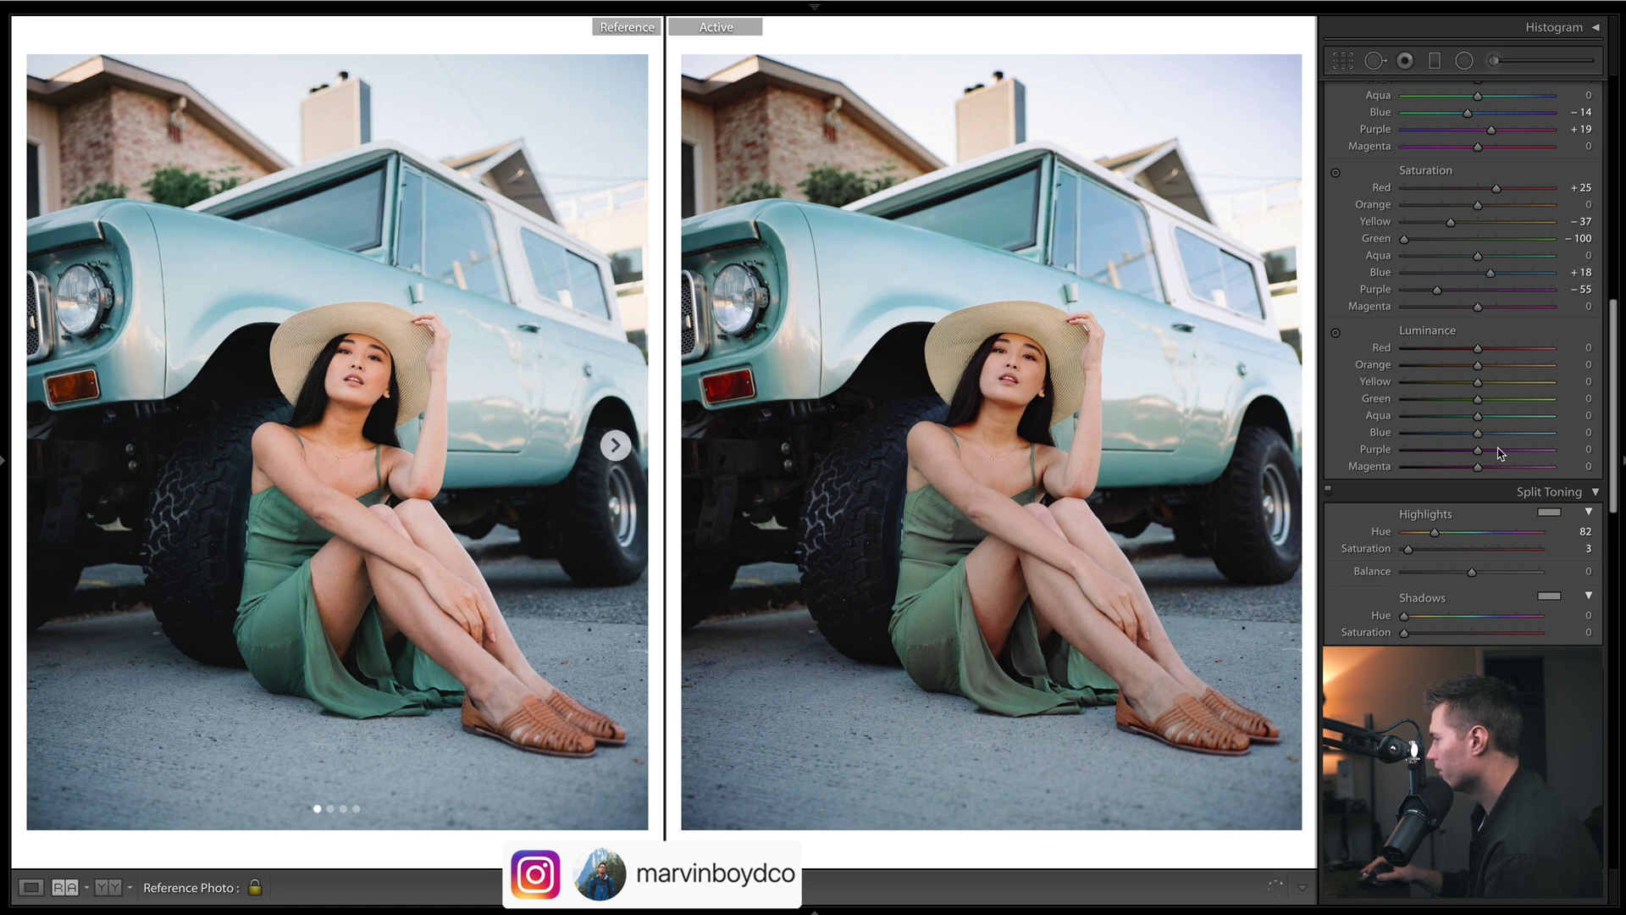
{"action": "mouse_move", "coordinate": [1478, 382]}
{"action": "left_mouse_down"}
{"action": "mouse_move", "coordinate": [1515, 390]}
{"action": "mouse_move", "coordinate": [1469, 373]}
{"action": "left_mouse_up"}
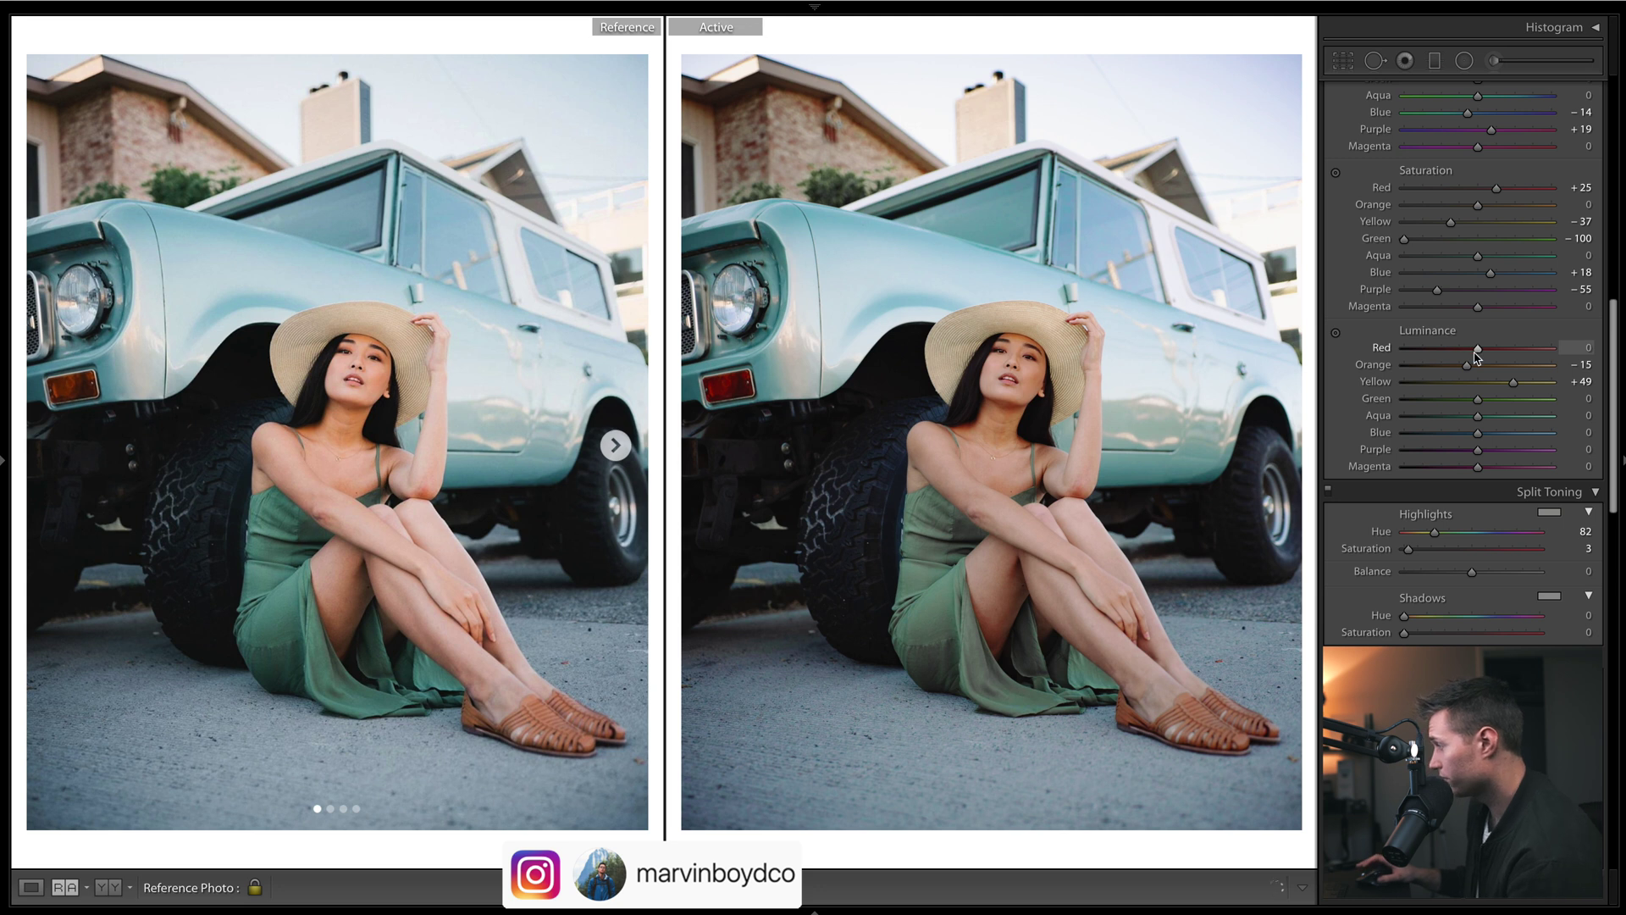
Paint an adjustment brush mask over the woman's face, arms and legs, check its overlay, and leave the overlay hidden.
{"action": "left_click", "coordinate": [1496, 61]}
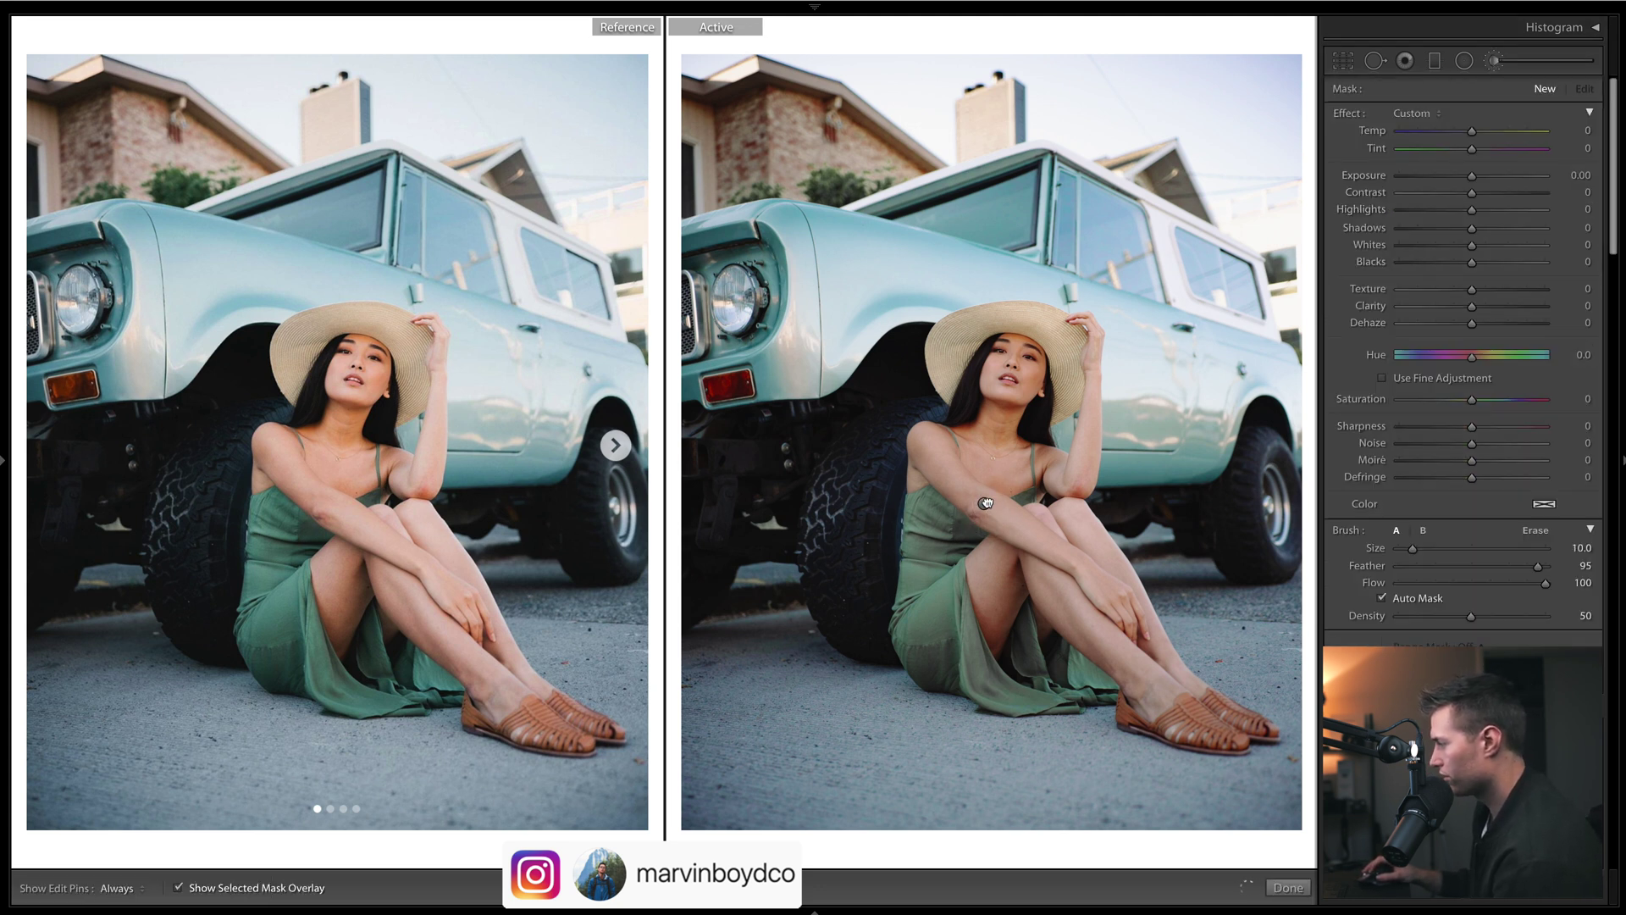
{"action": "left_click_drag", "start_coordinate": [986, 503], "coordinate": [984, 503]}
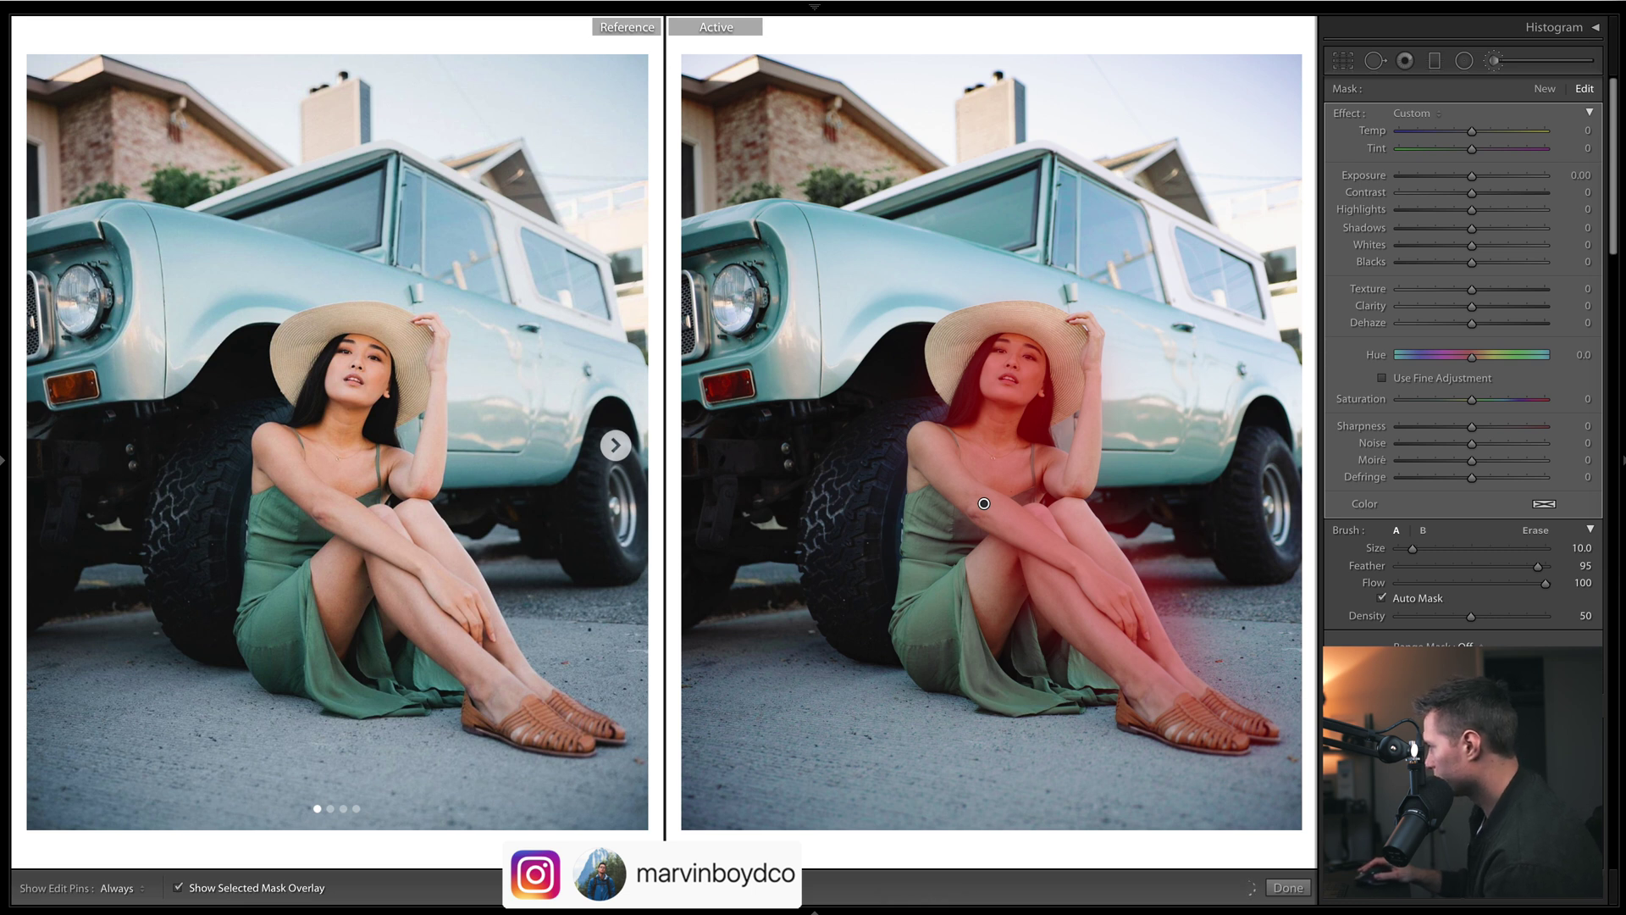
{"action": "key", "text": "o"}
{"action": "key", "text": "o"}
{"action": "key", "text": "o"}
{"action": "key", "text": "o"}
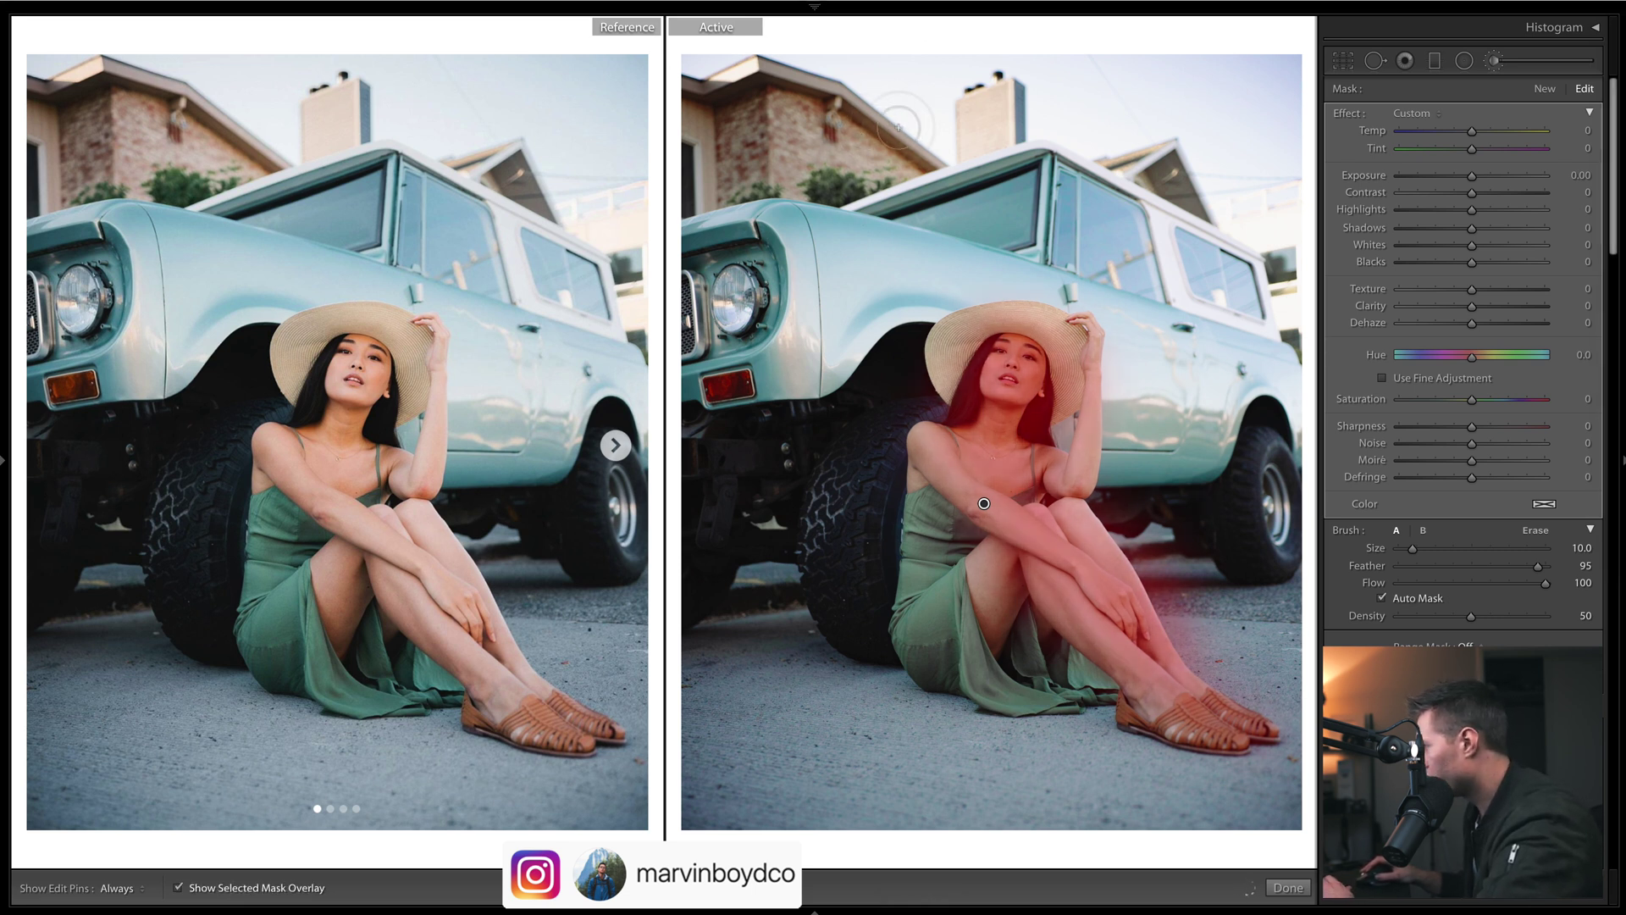
{"action": "key", "text": "o"}
Set the brush mask's Exposure to 0.66 and Contrast to 46, and finish the brush adjustment.
{"action": "left_click_drag", "start_coordinate": [1472, 176], "coordinate": [1483, 187]}
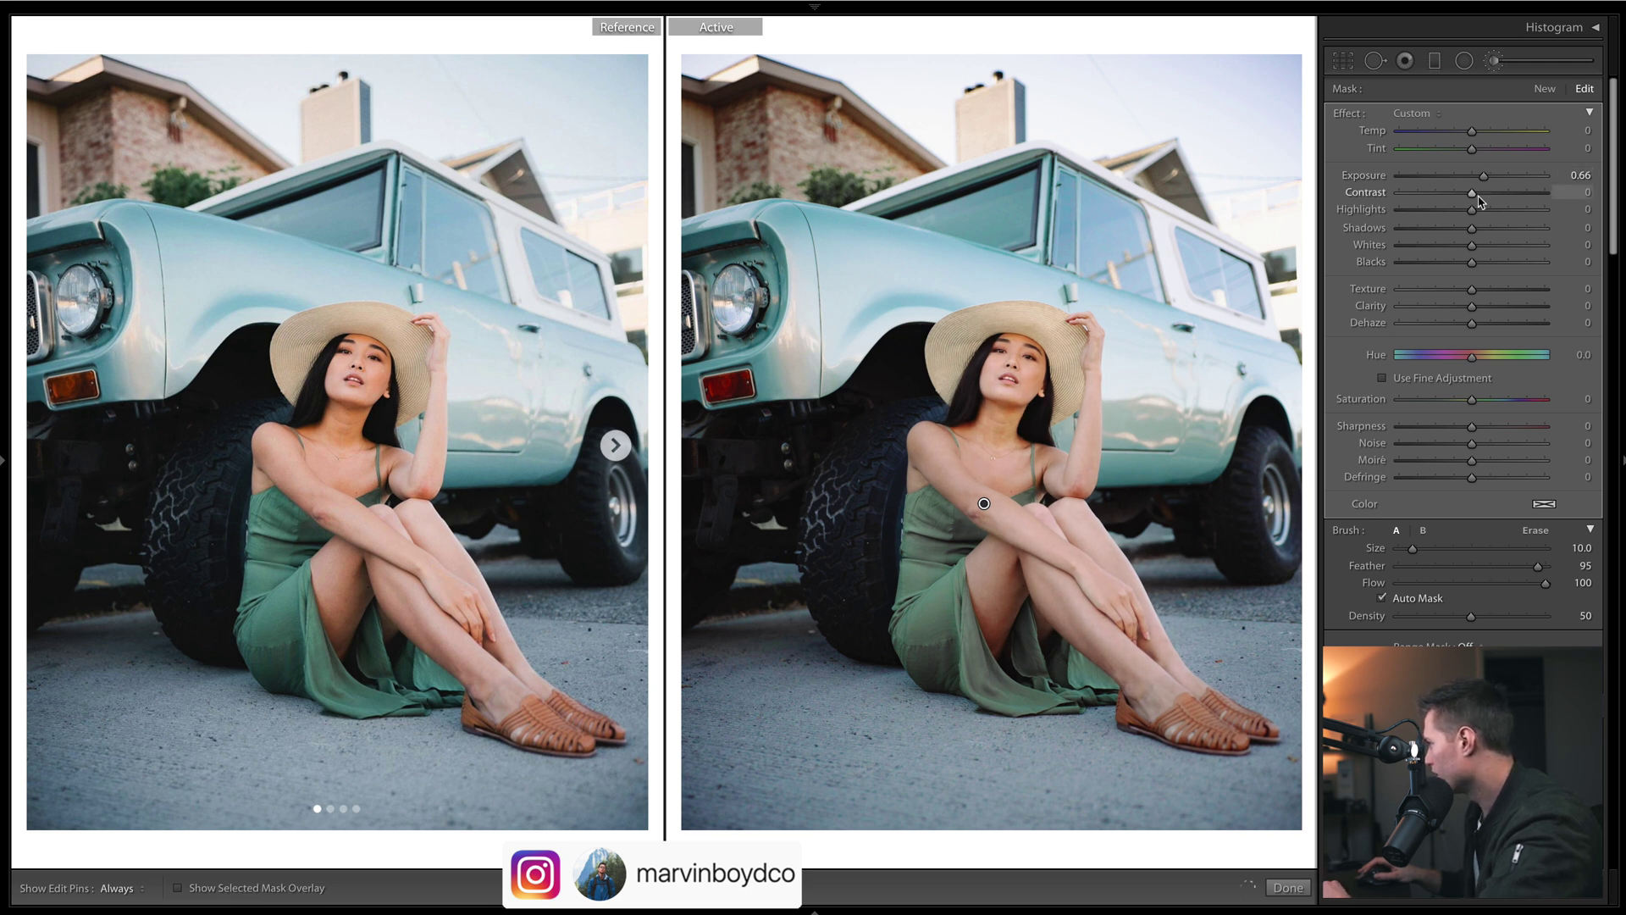
{"action": "left_click", "coordinate": [1487, 195]}
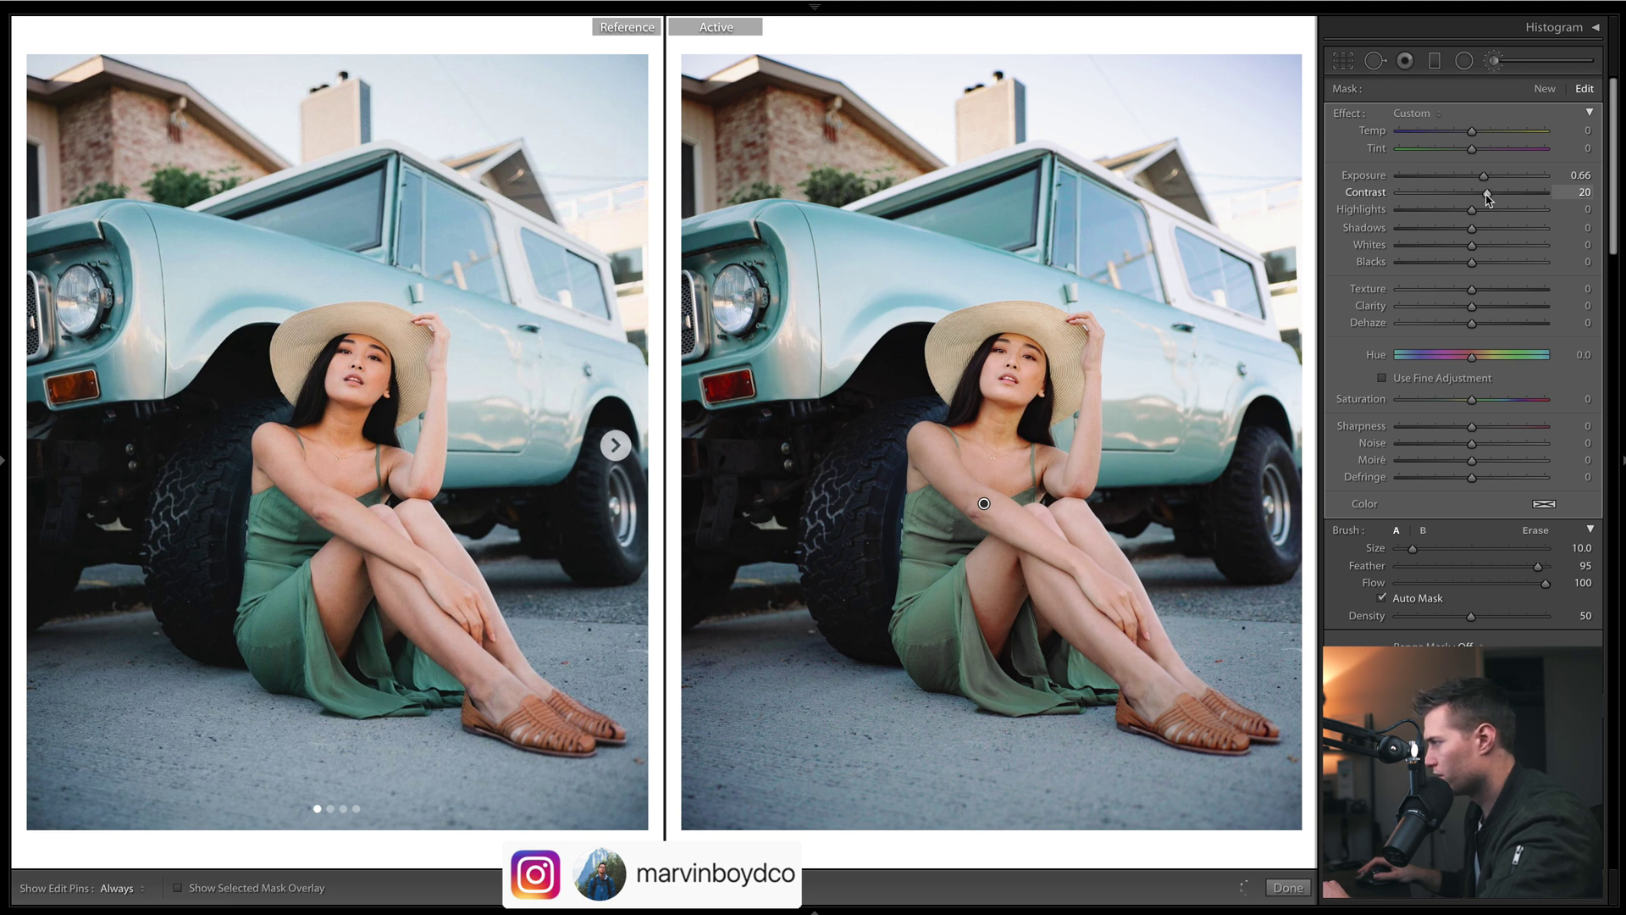
{"action": "left_click_drag", "start_coordinate": [1485, 196], "coordinate": [1473, 196]}
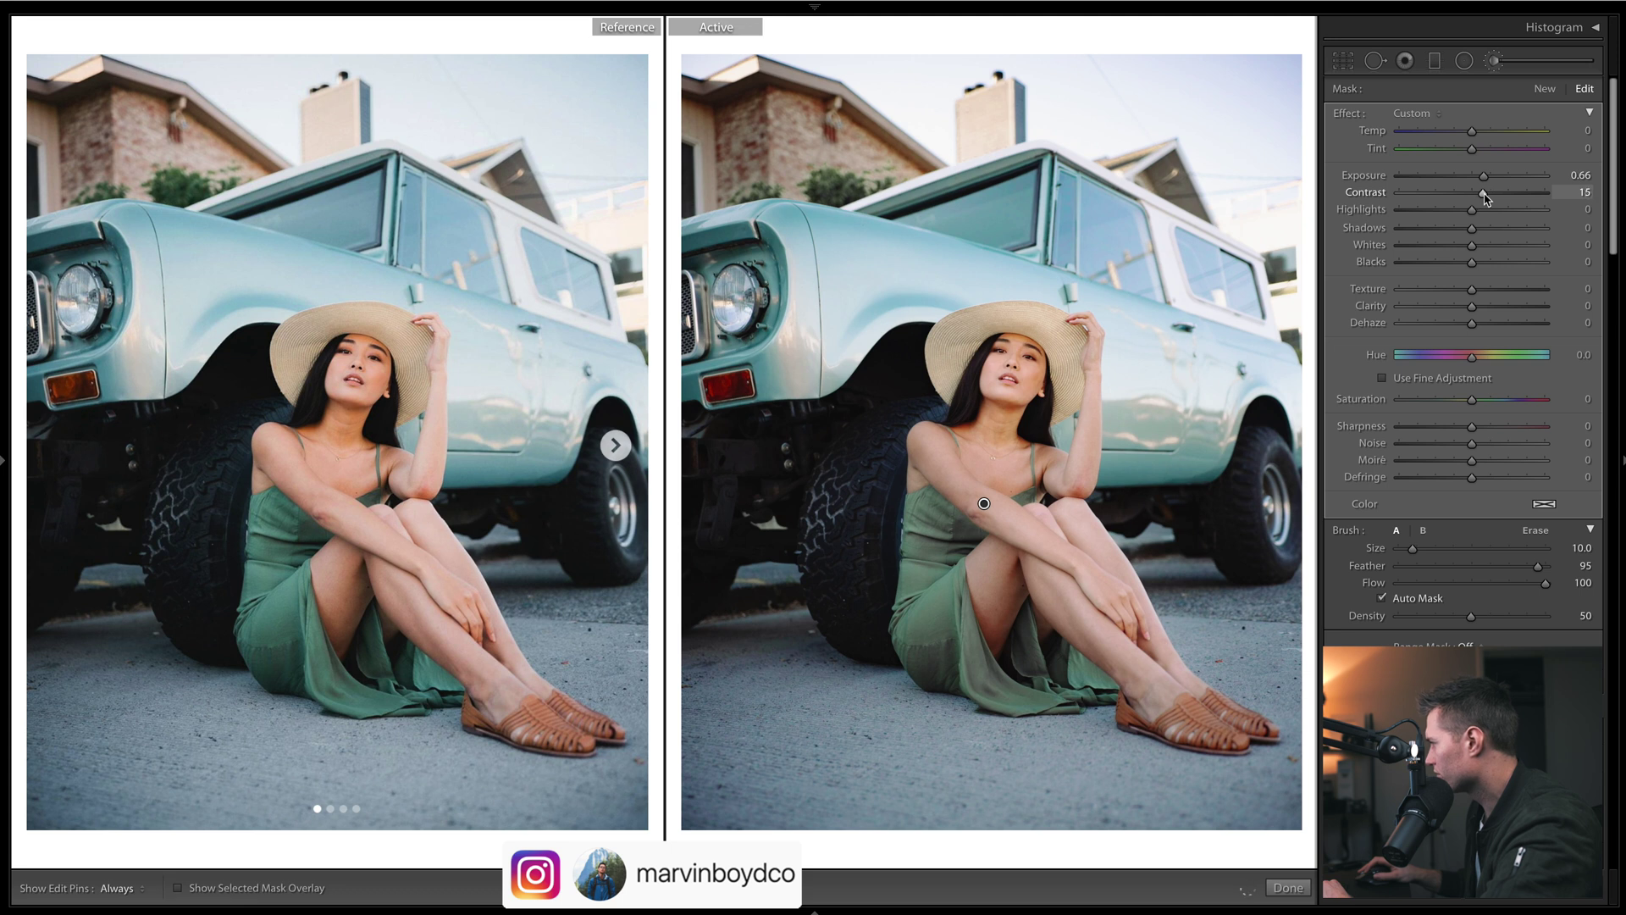
{"action": "left_click_drag", "start_coordinate": [1489, 198], "coordinate": [1504, 199]}
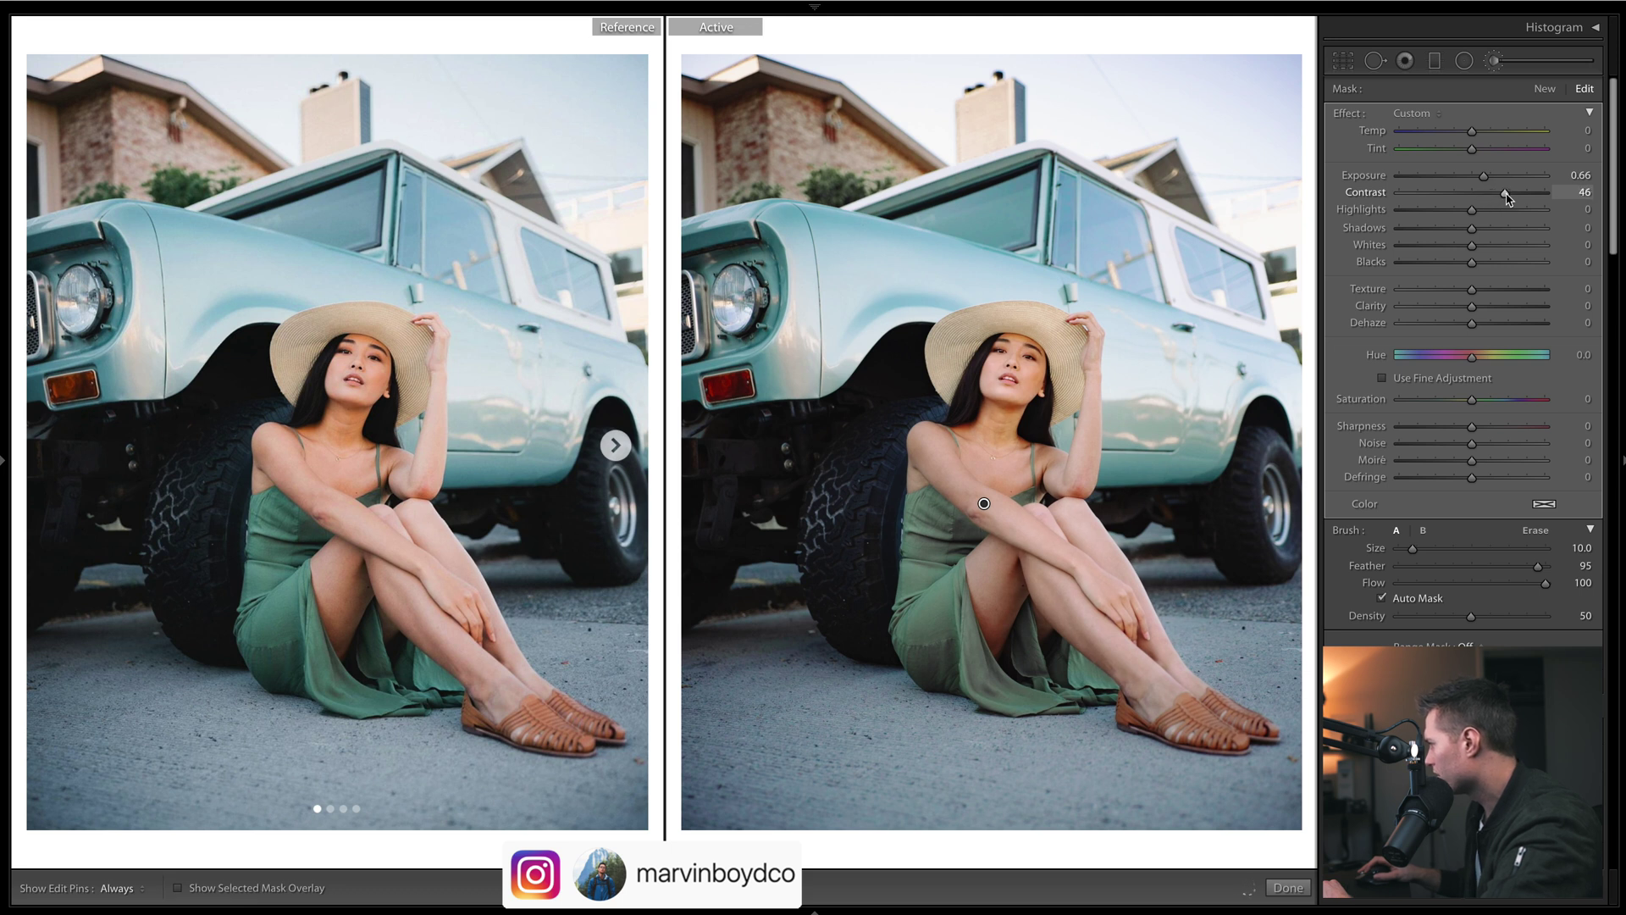
{"action": "key", "text": "k"}
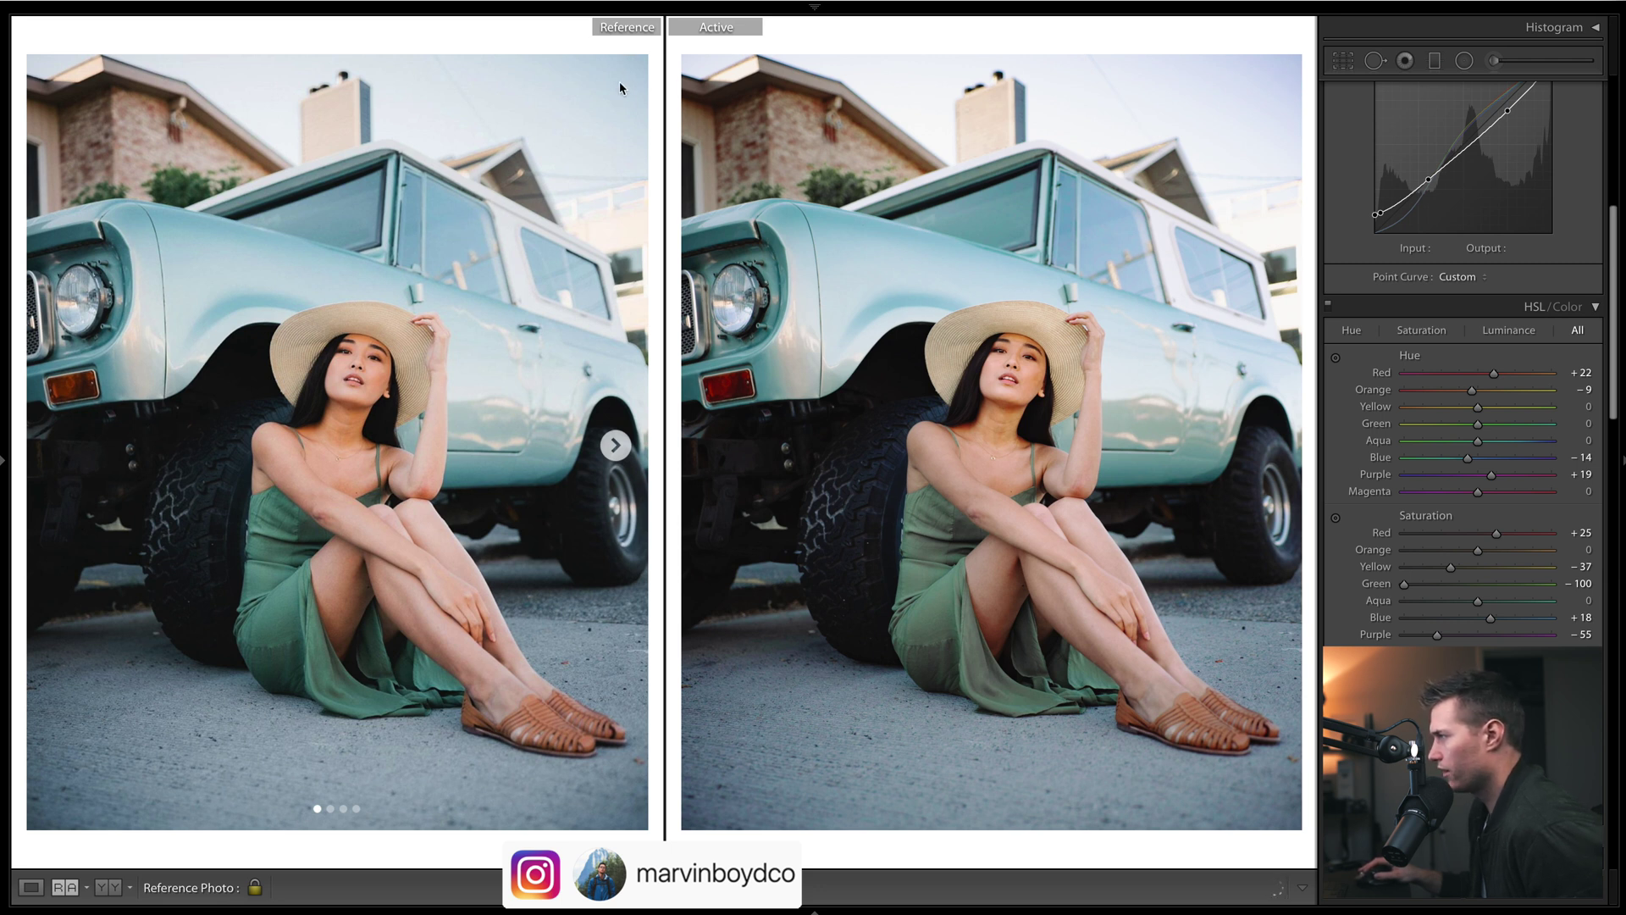
Set Purple hue to -26, Purple saturation to -62 and Green saturation to -80, undoing the last Orange hue change.
{"action": "mouse_move", "coordinate": [1437, 635]}
{"action": "left_mouse_down"}
{"action": "mouse_move", "coordinate": [1398, 634]}
{"action": "mouse_move", "coordinate": [1432, 635]}
{"action": "left_mouse_up"}
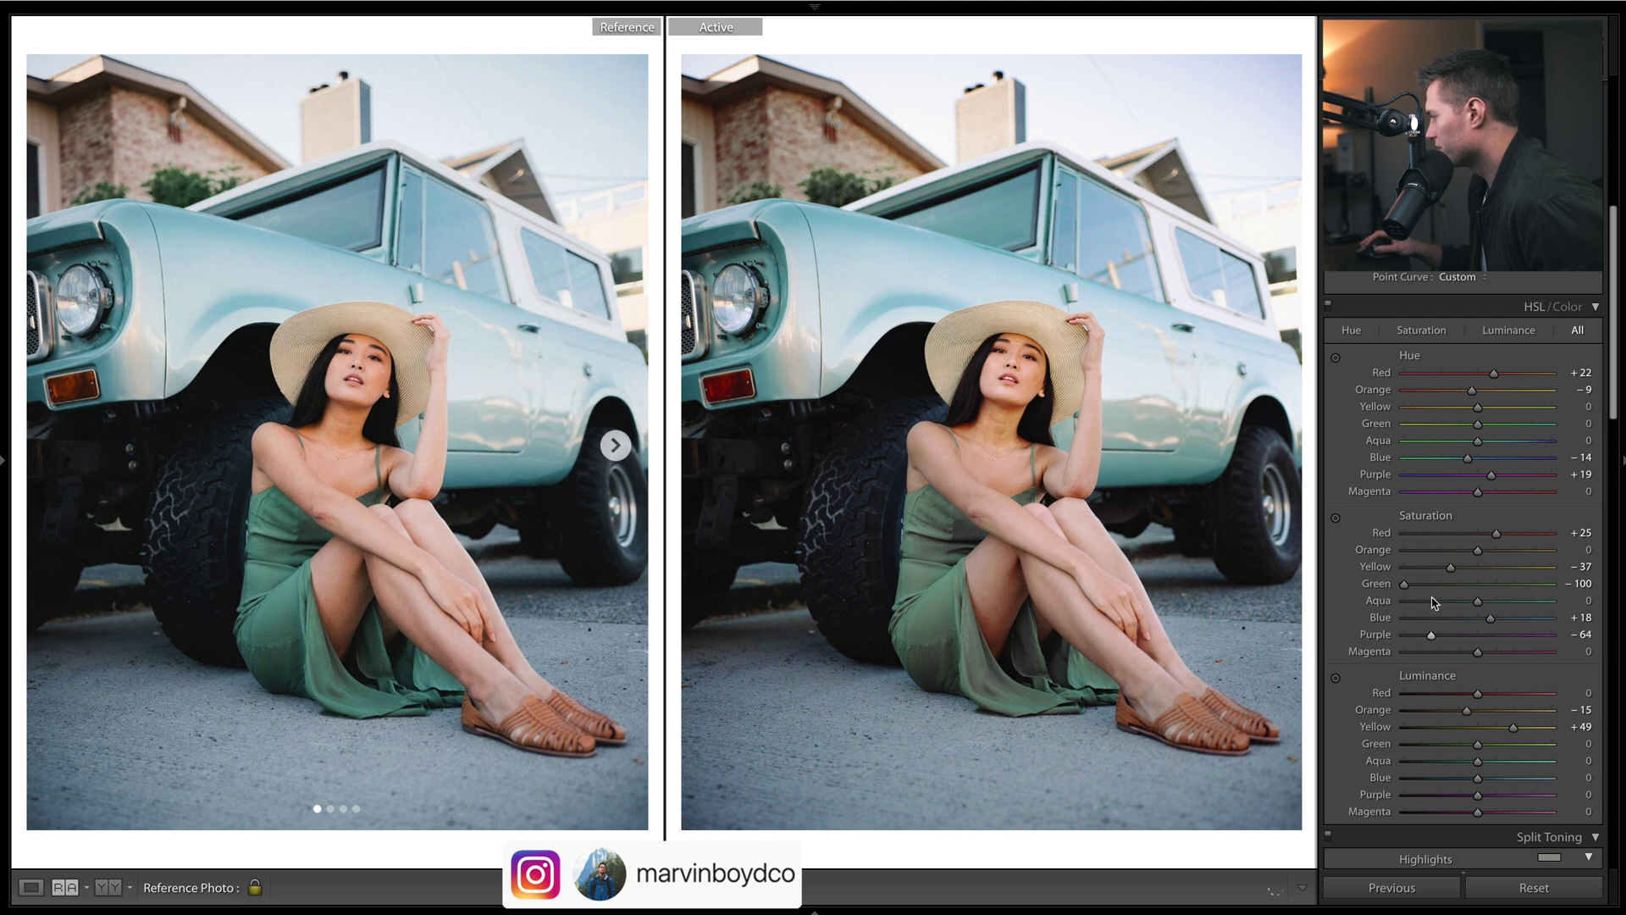
{"action": "left_click_drag", "start_coordinate": [1492, 475], "coordinate": [1458, 476]}
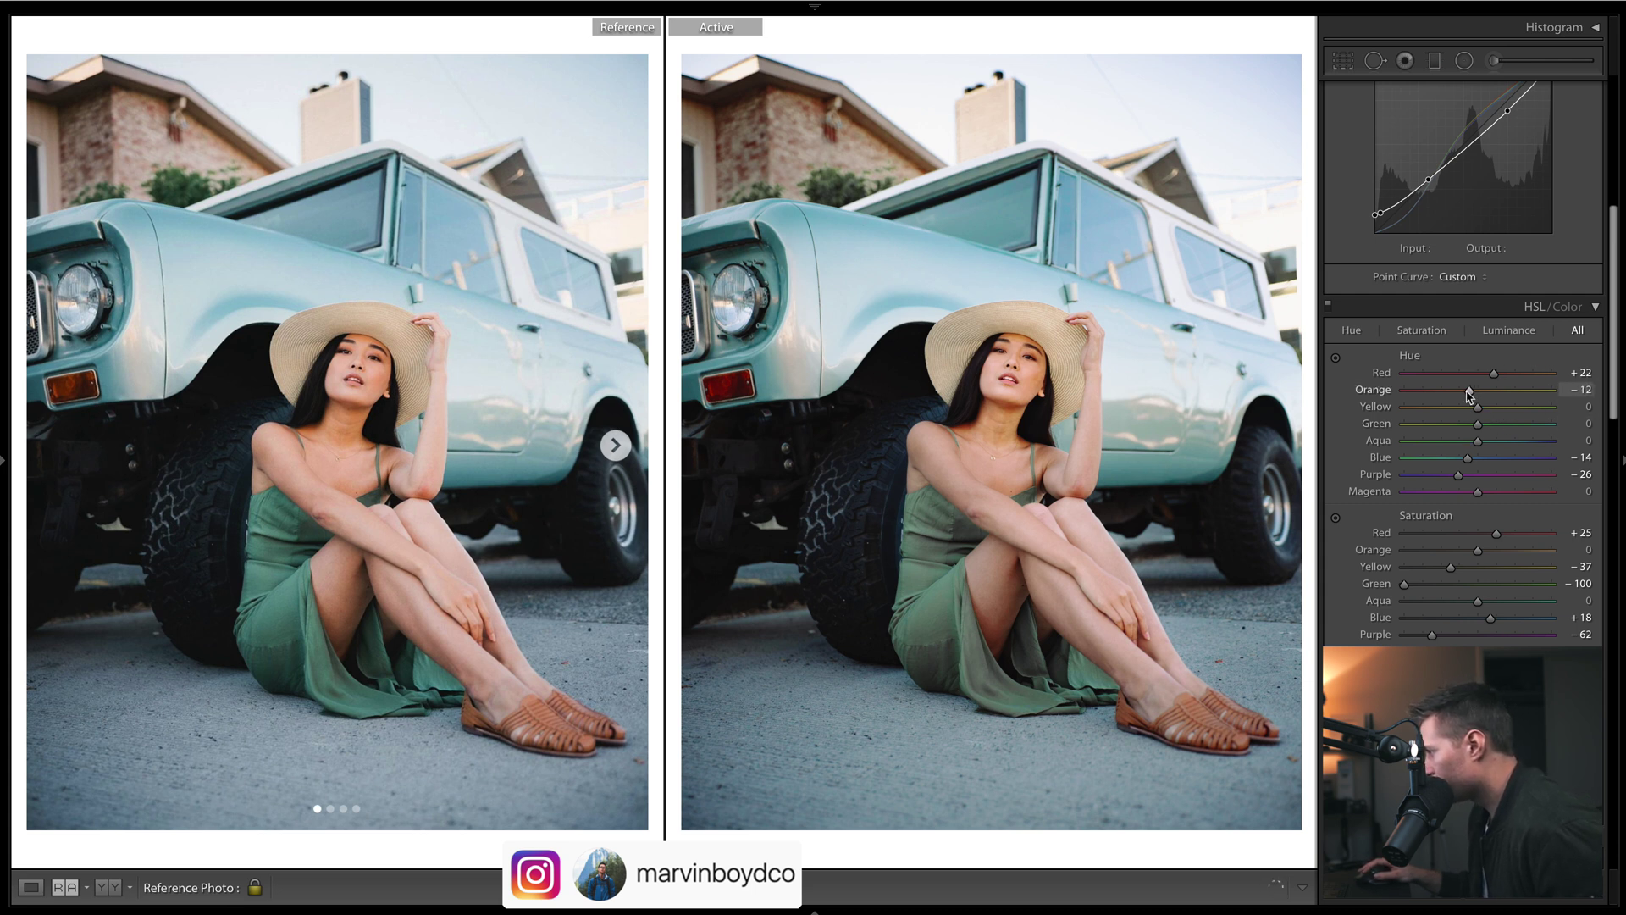
{"action": "key", "text": "ctrl+z"}
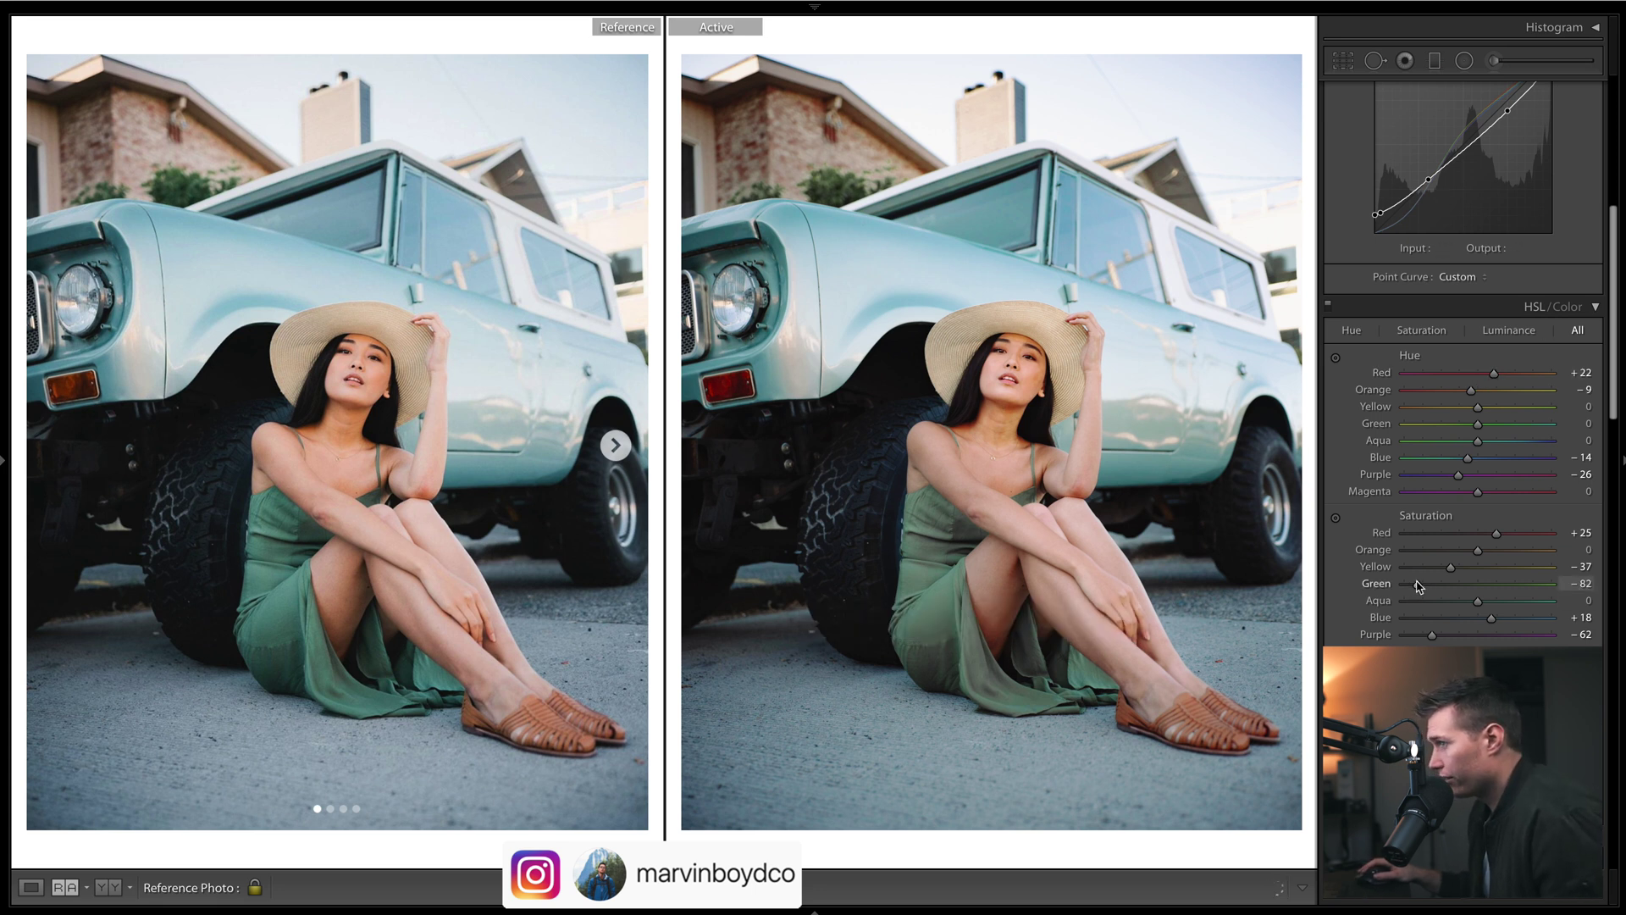
{"action": "left_click_drag", "start_coordinate": [1420, 585], "coordinate": [1421, 585]}
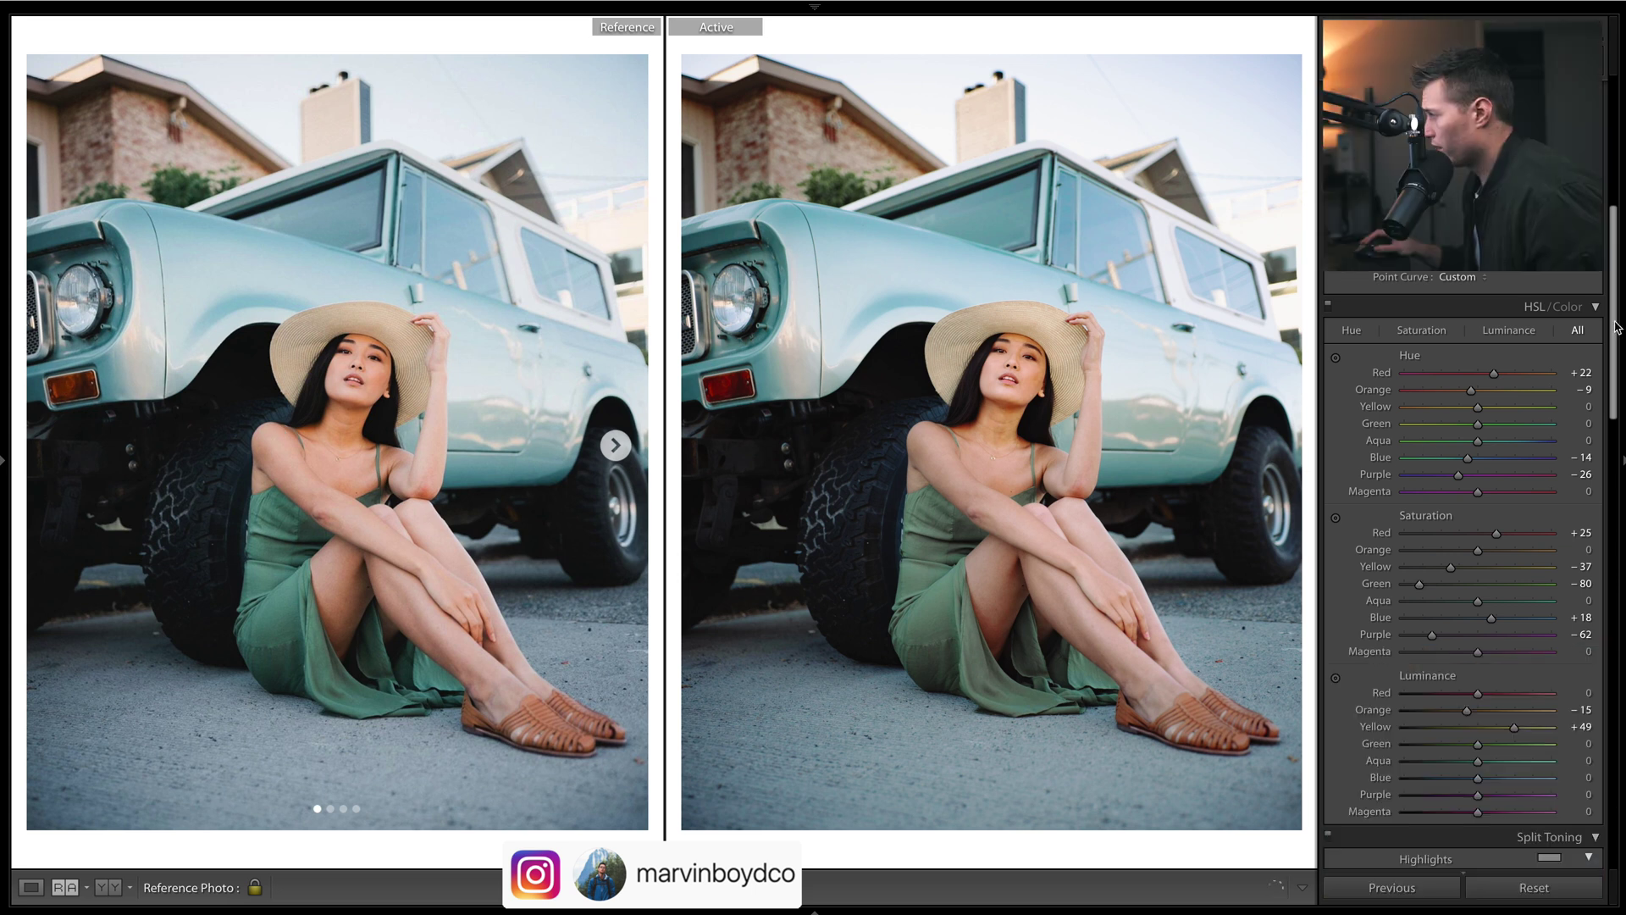
{"action": "scroll", "coordinate": [1592, 649], "scroll_direction": "down", "scroll_amount": 10}
{"action": "scroll", "coordinate": [1592, 649], "scroll_direction": "down", "scroll_amount": 7}
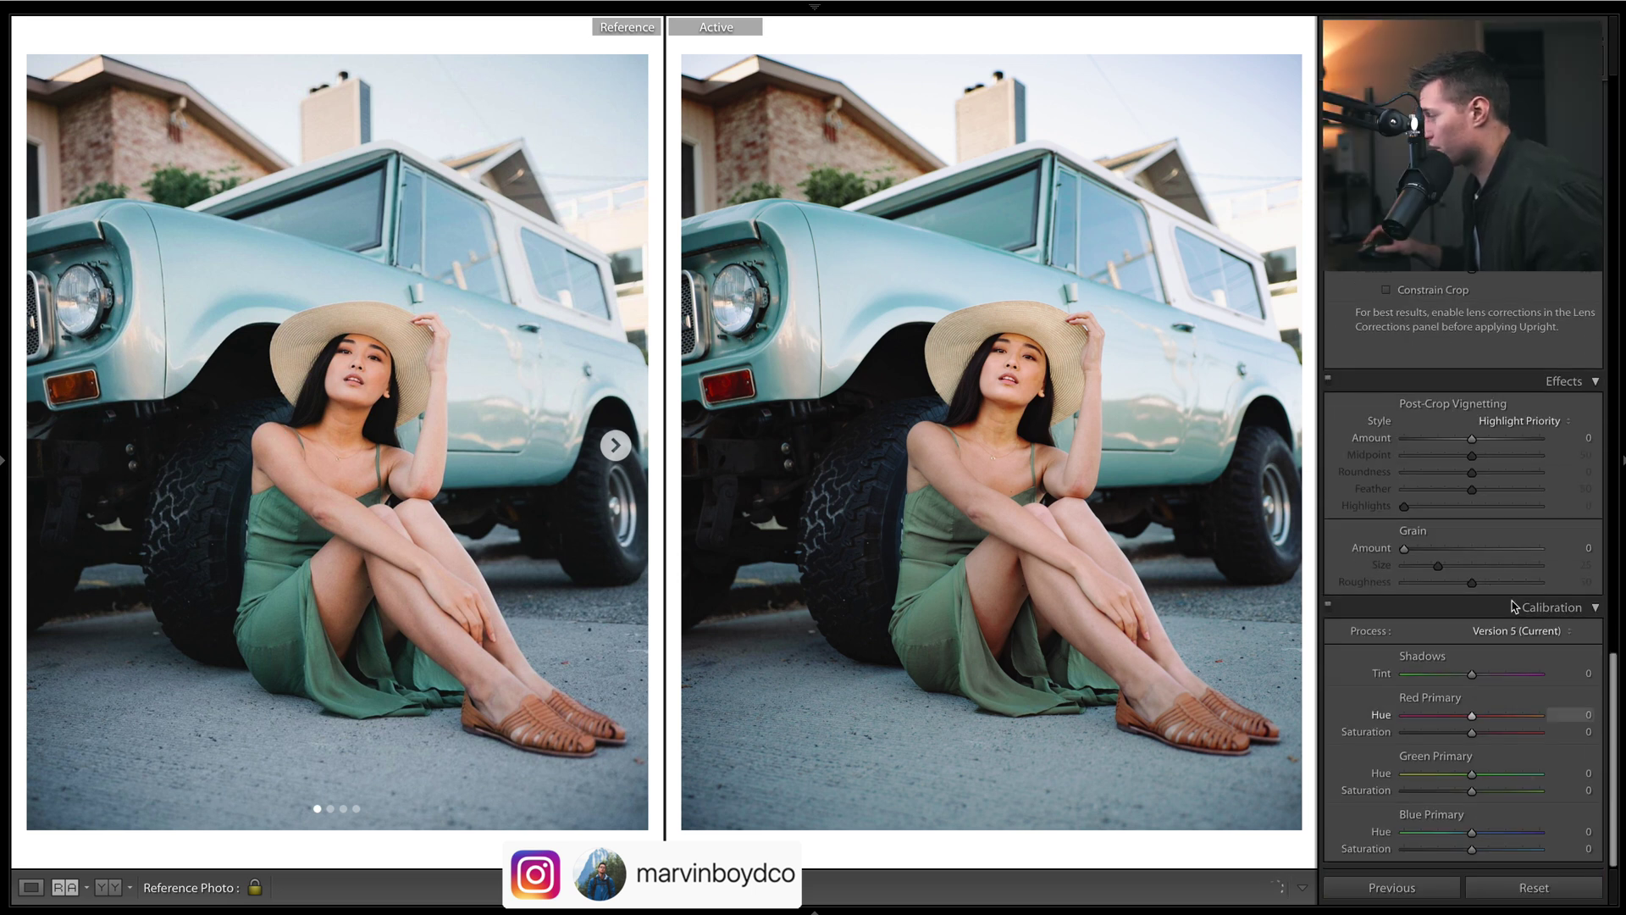
{"action": "left_click", "coordinate": [1596, 608]}
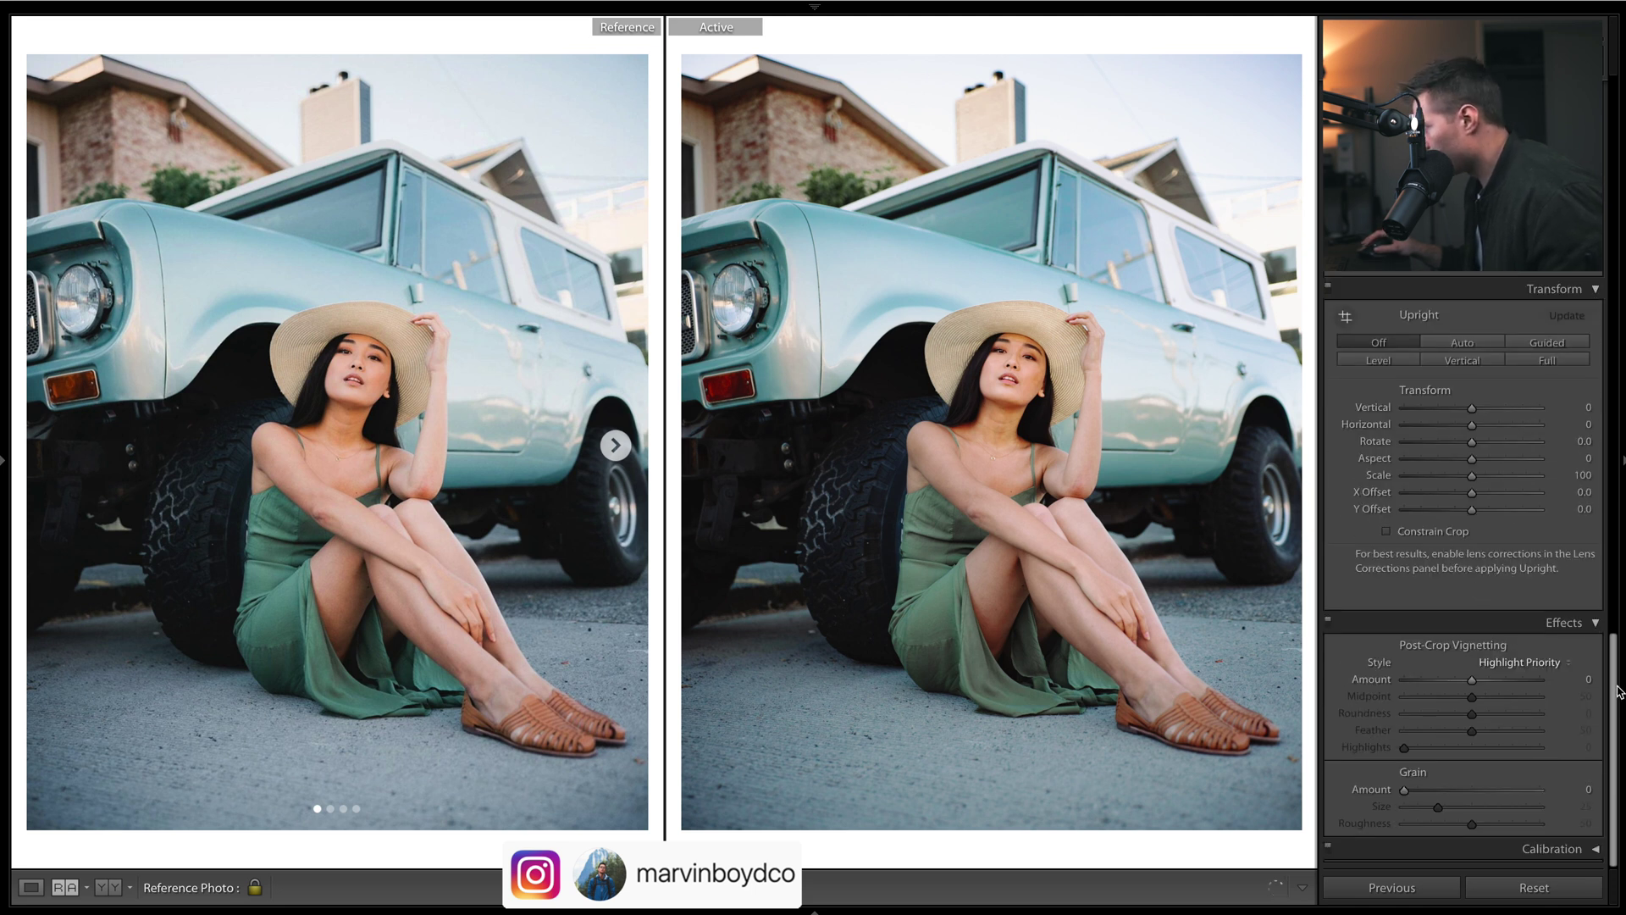
{"action": "scroll", "coordinate": [1618, 699], "scroll_direction": "up", "scroll_amount": 10}
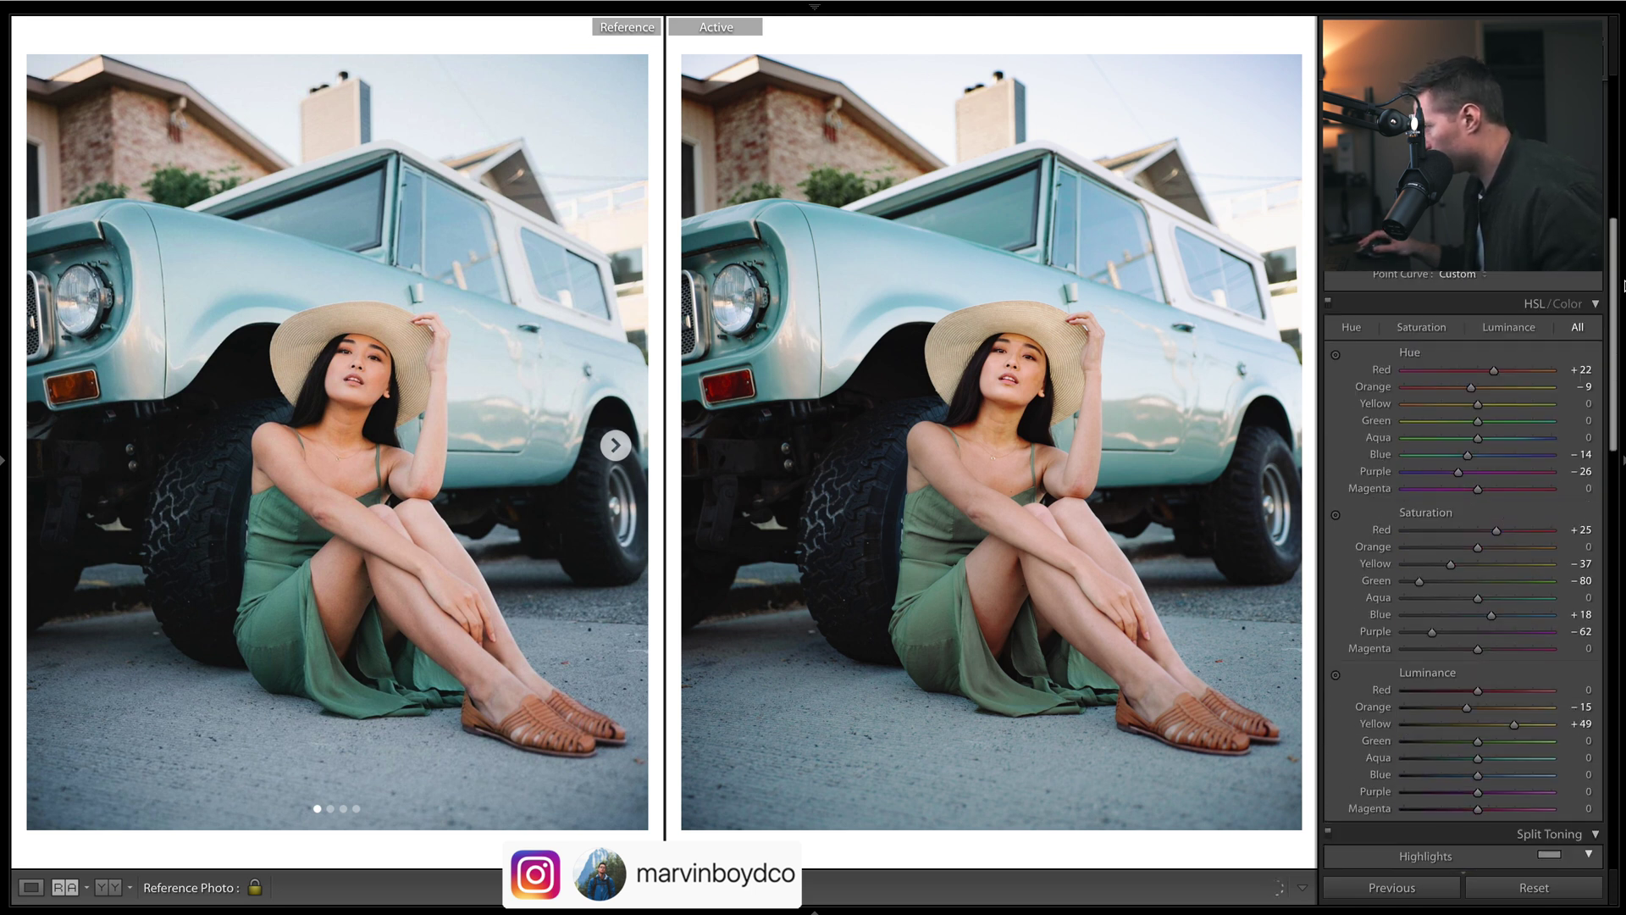
Try a Red hue of +75 on the truck portrait and undo the change.
{"action": "scroll", "coordinate": [1494, 346], "scroll_direction": "up", "scroll_amount": 1}
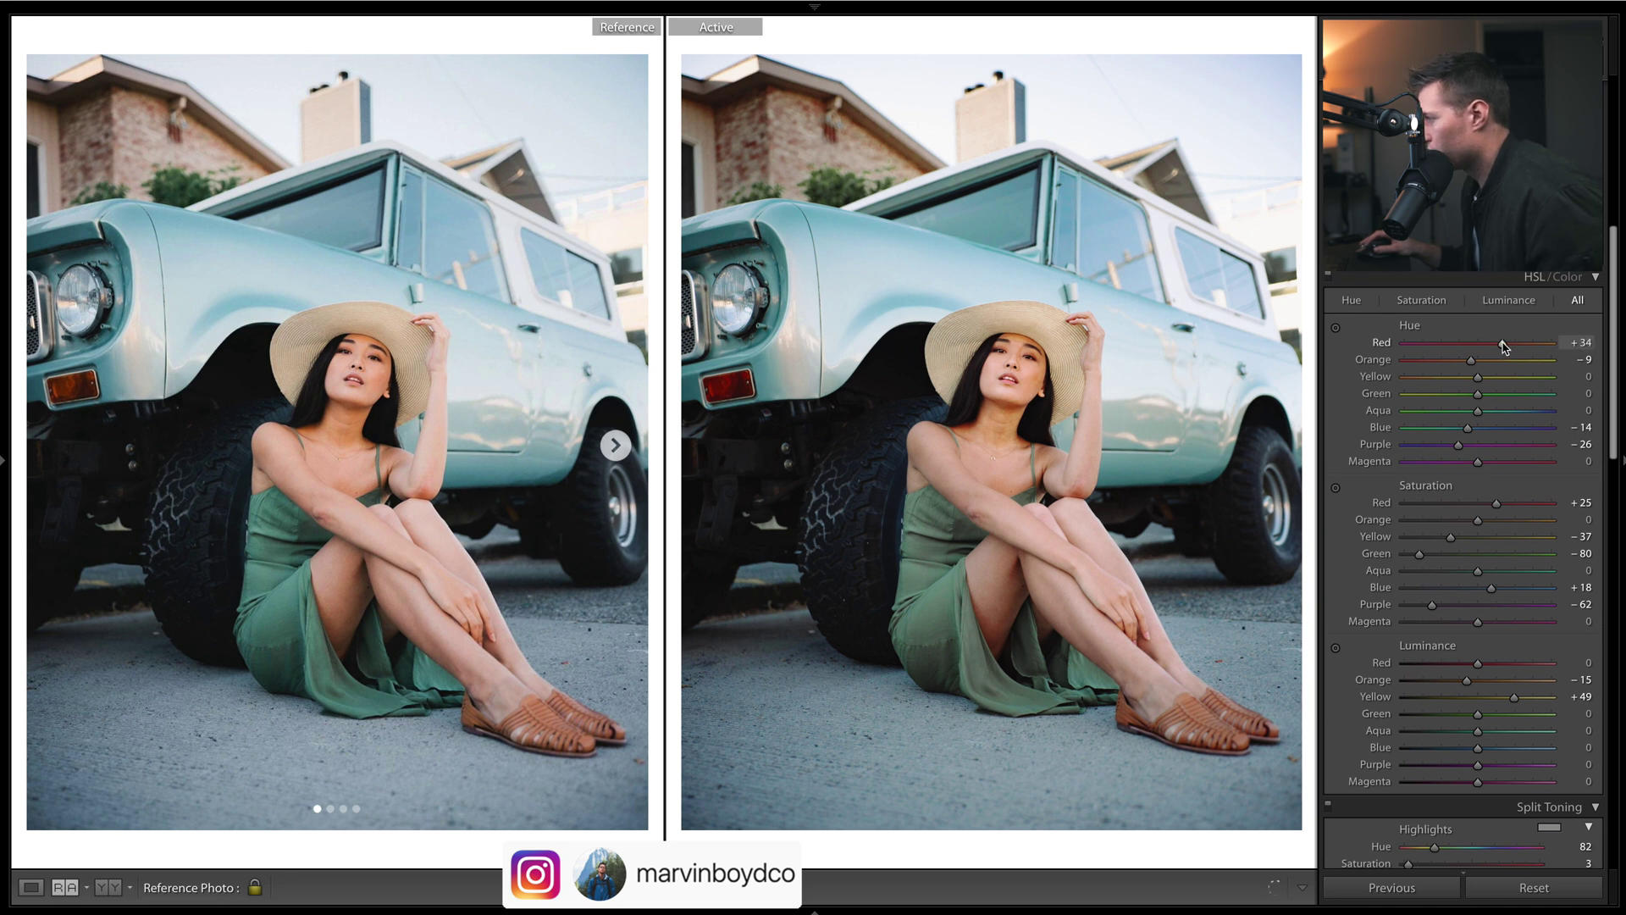
{"action": "left_click_drag", "start_coordinate": [1523, 345], "coordinate": [1534, 345]}
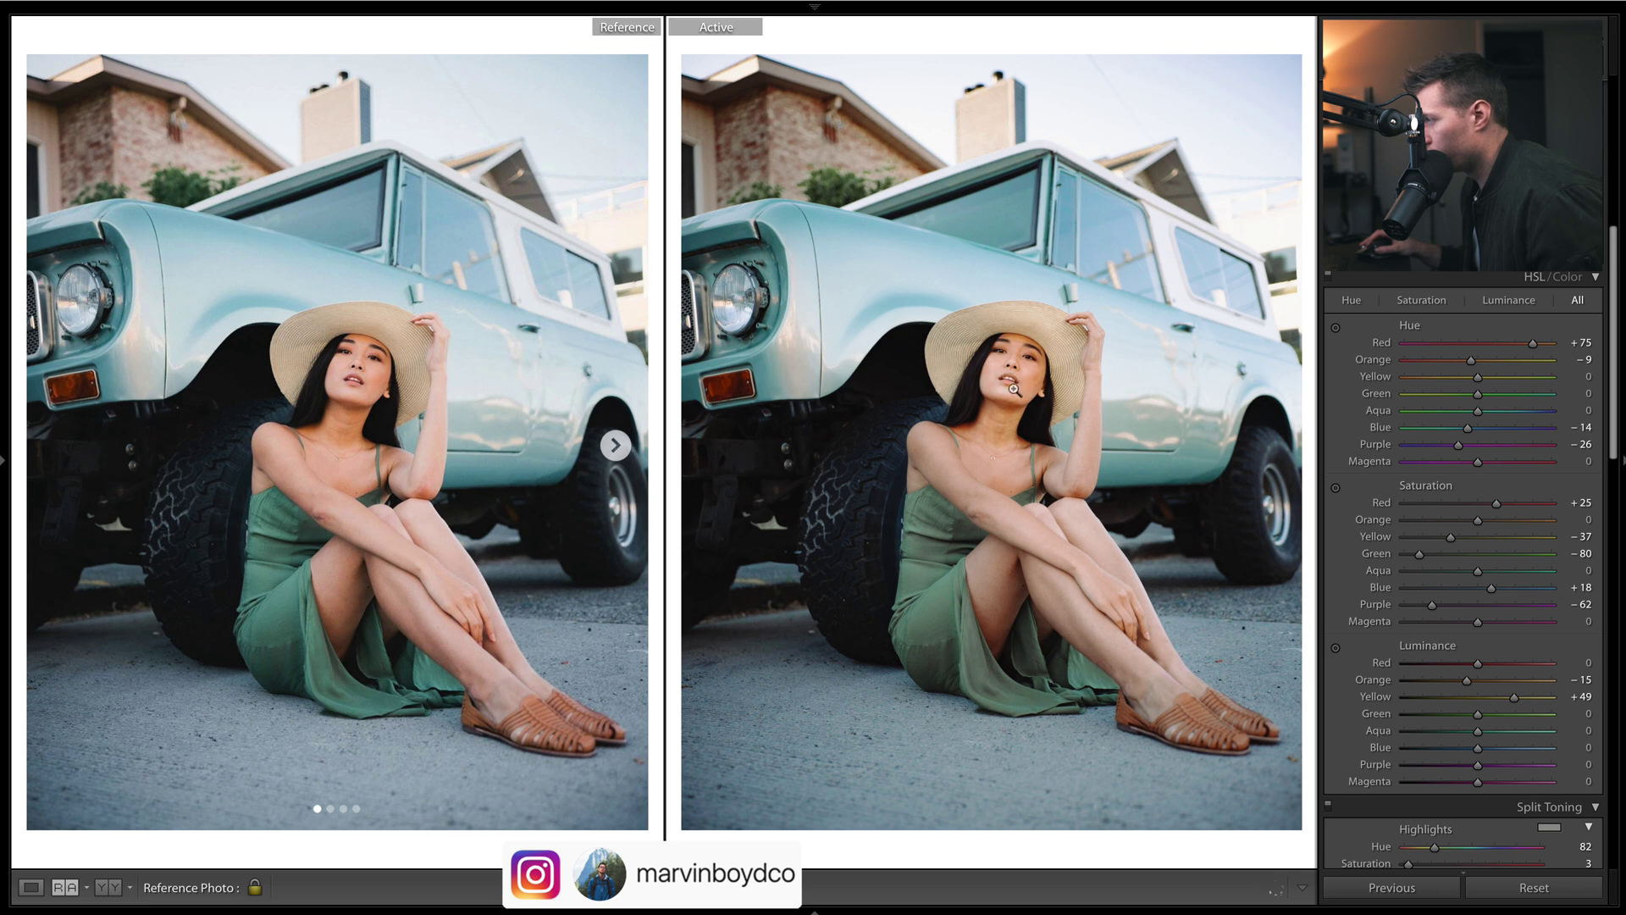
{"action": "key", "text": "ctrl+z"}
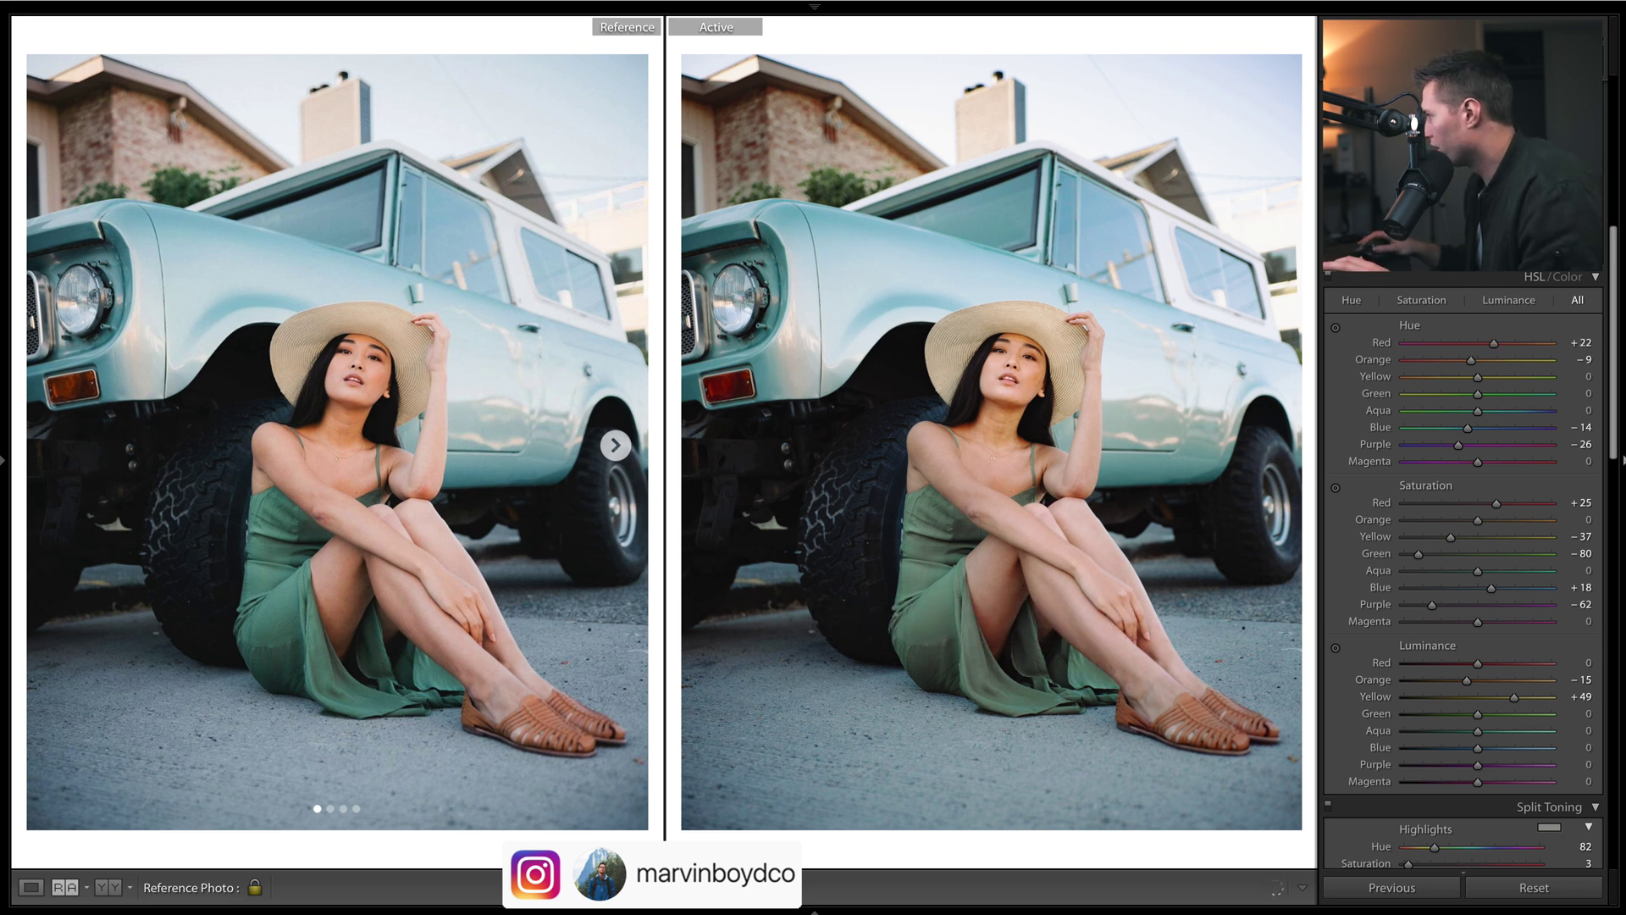
Copy the truck portrait's develop settings, leaving out treatment and profile, white balance, exposure, local adjustments and transform.
{"action": "scroll", "coordinate": [1621, 329], "scroll_direction": "up", "scroll_amount": 5}
{"action": "right_click", "coordinate": [995, 255]}
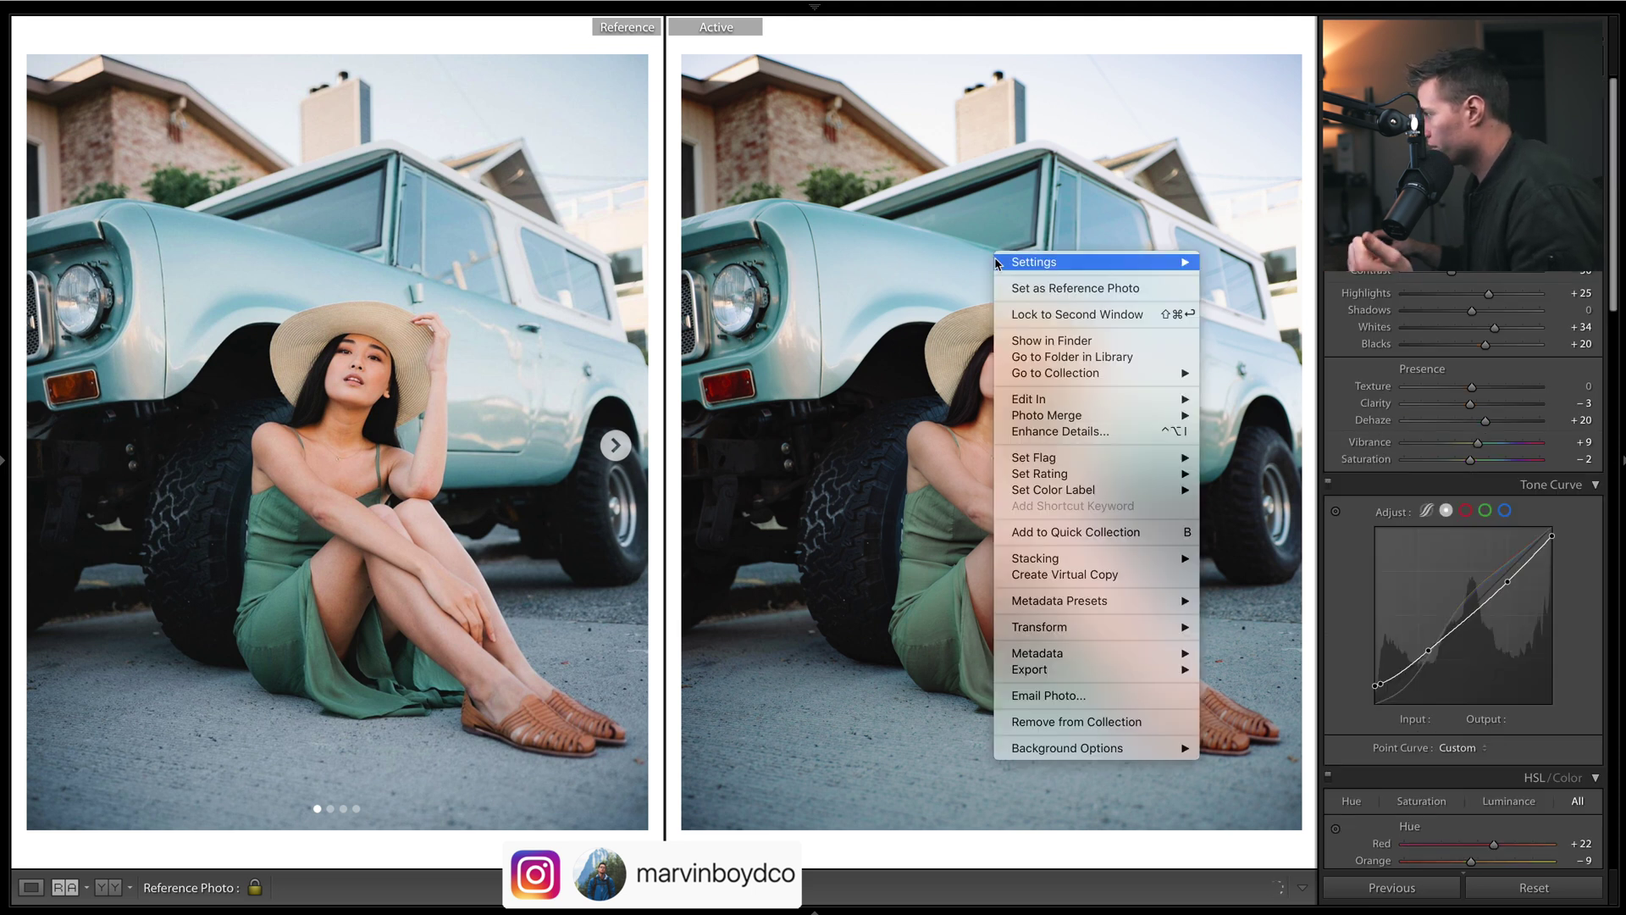
{"action": "mouse_move", "coordinate": [1101, 262]}
{"action": "left_click", "coordinate": [1305, 330]}
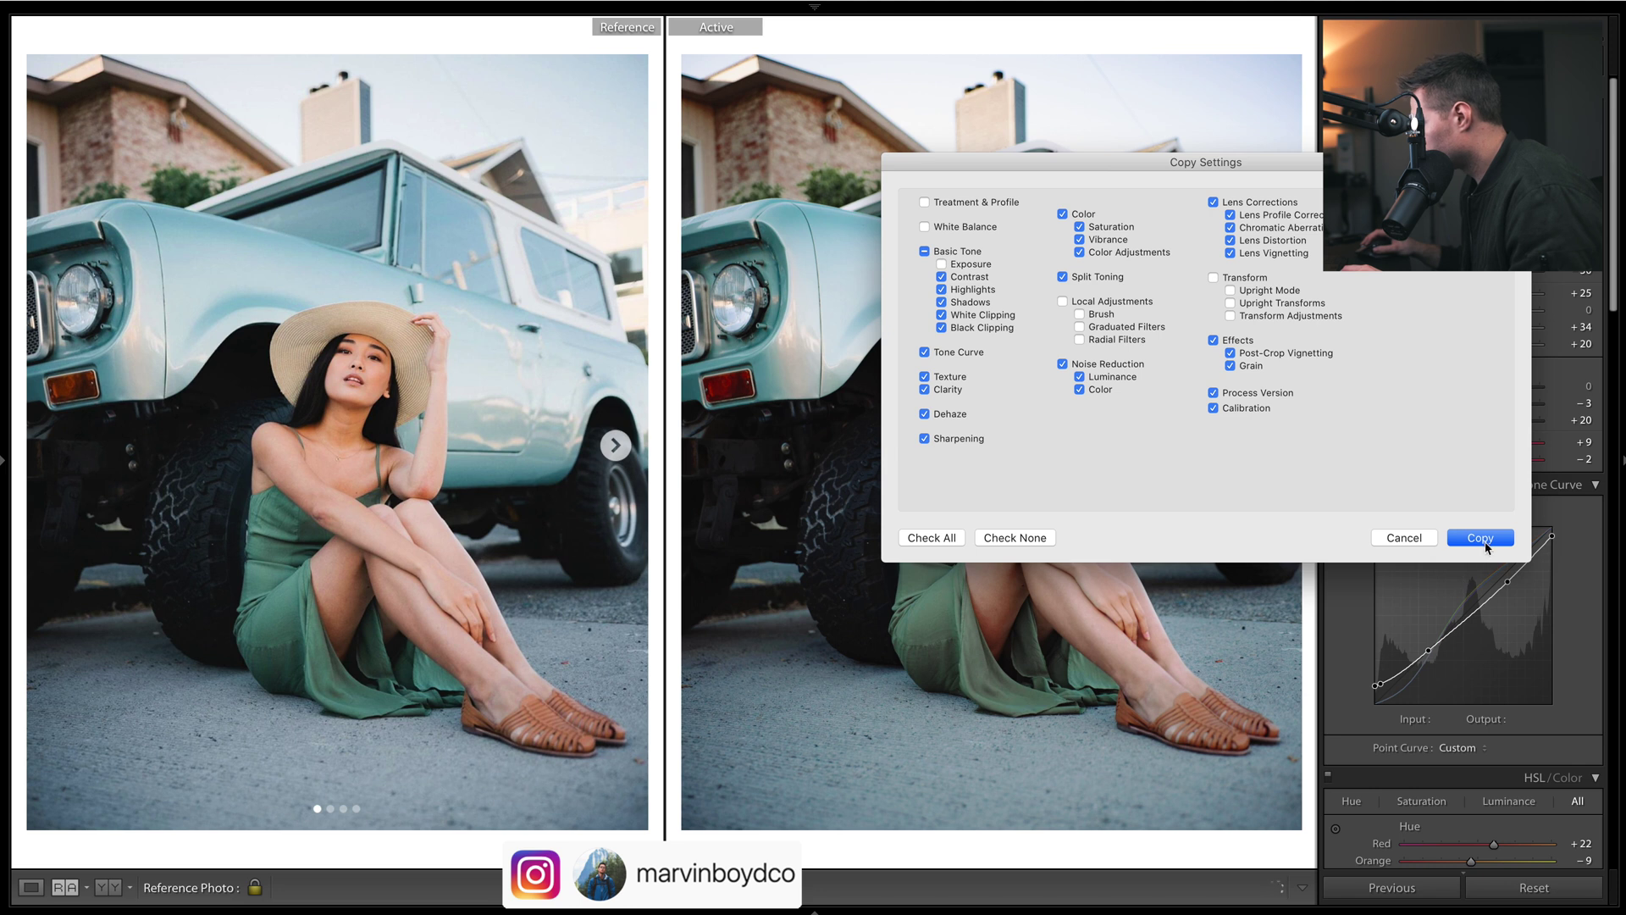
{"action": "left_click", "coordinate": [1480, 538]}
Bring up the portrait of the woman sitting on the car beside its reference photo and check its crop.
{"action": "left_click", "coordinate": [816, 911]}
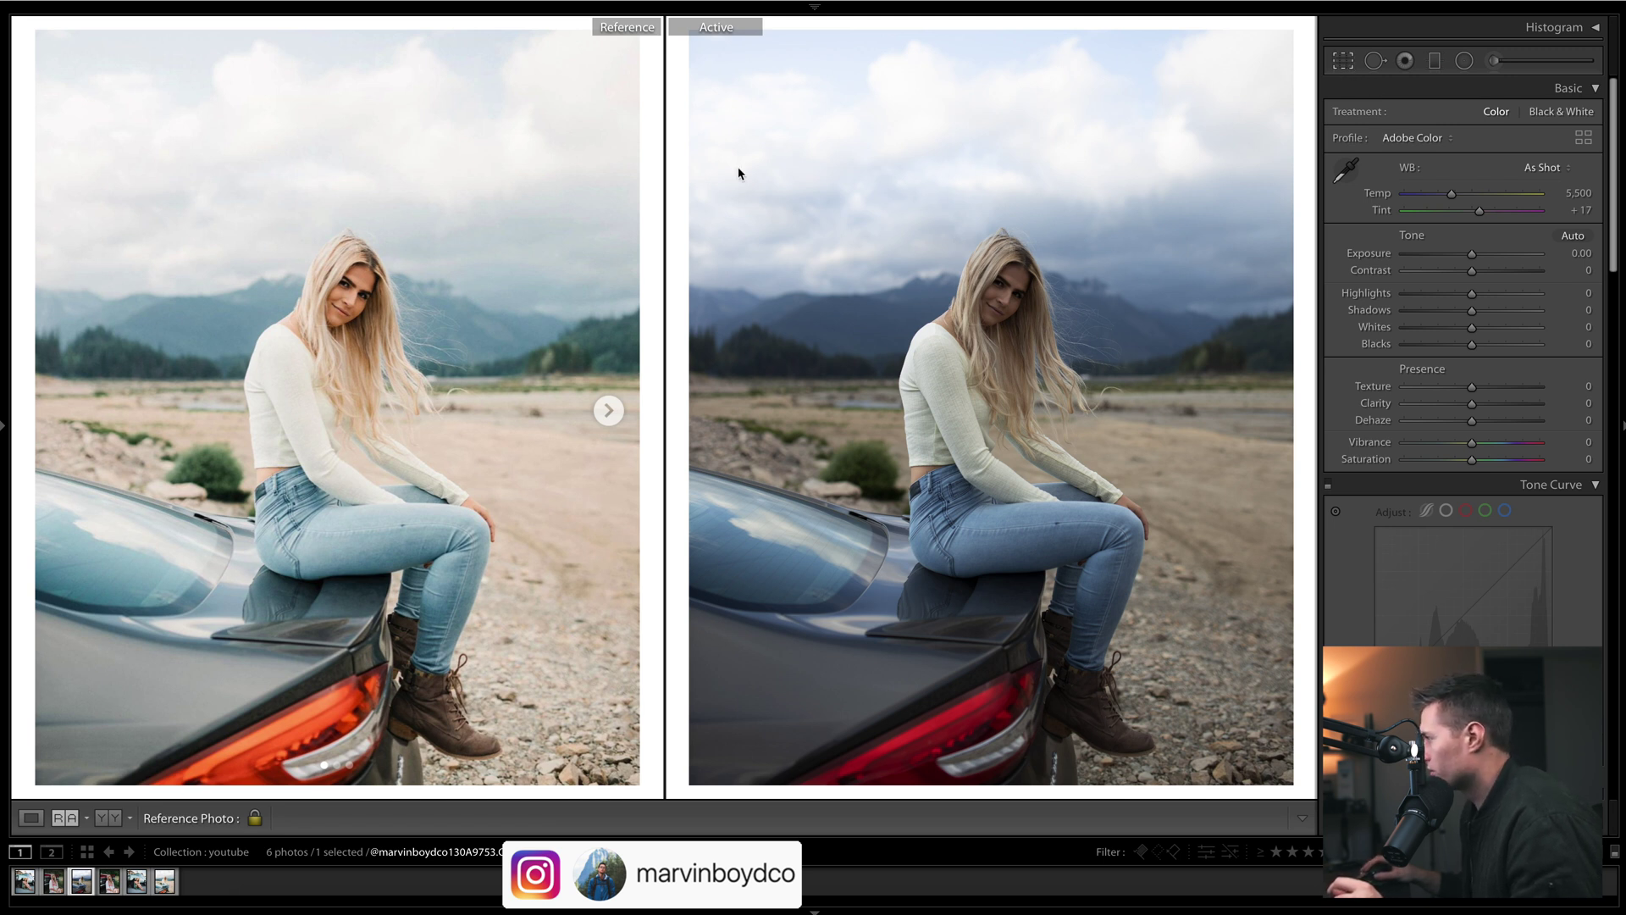
{"action": "key", "text": "r"}
{"action": "left_click", "coordinate": [1120, 108]}
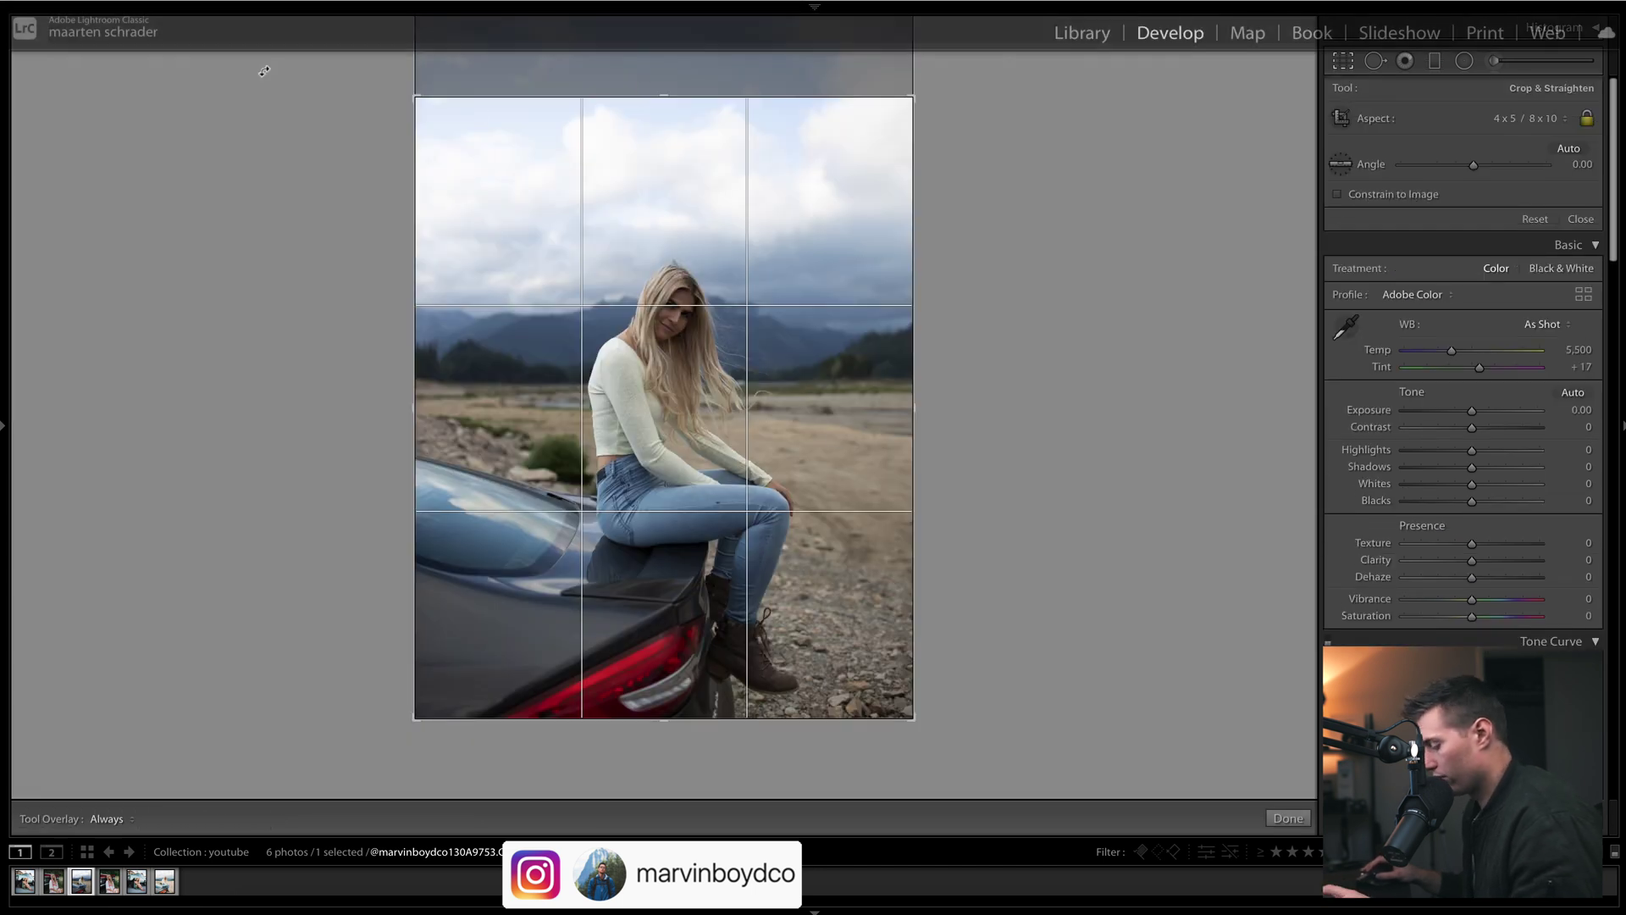
{"action": "key", "text": "shift+r"}
Paste the copied develop settings onto the active portrait of the woman sitting on the car.
{"action": "right_click", "coordinate": [1066, 234]}
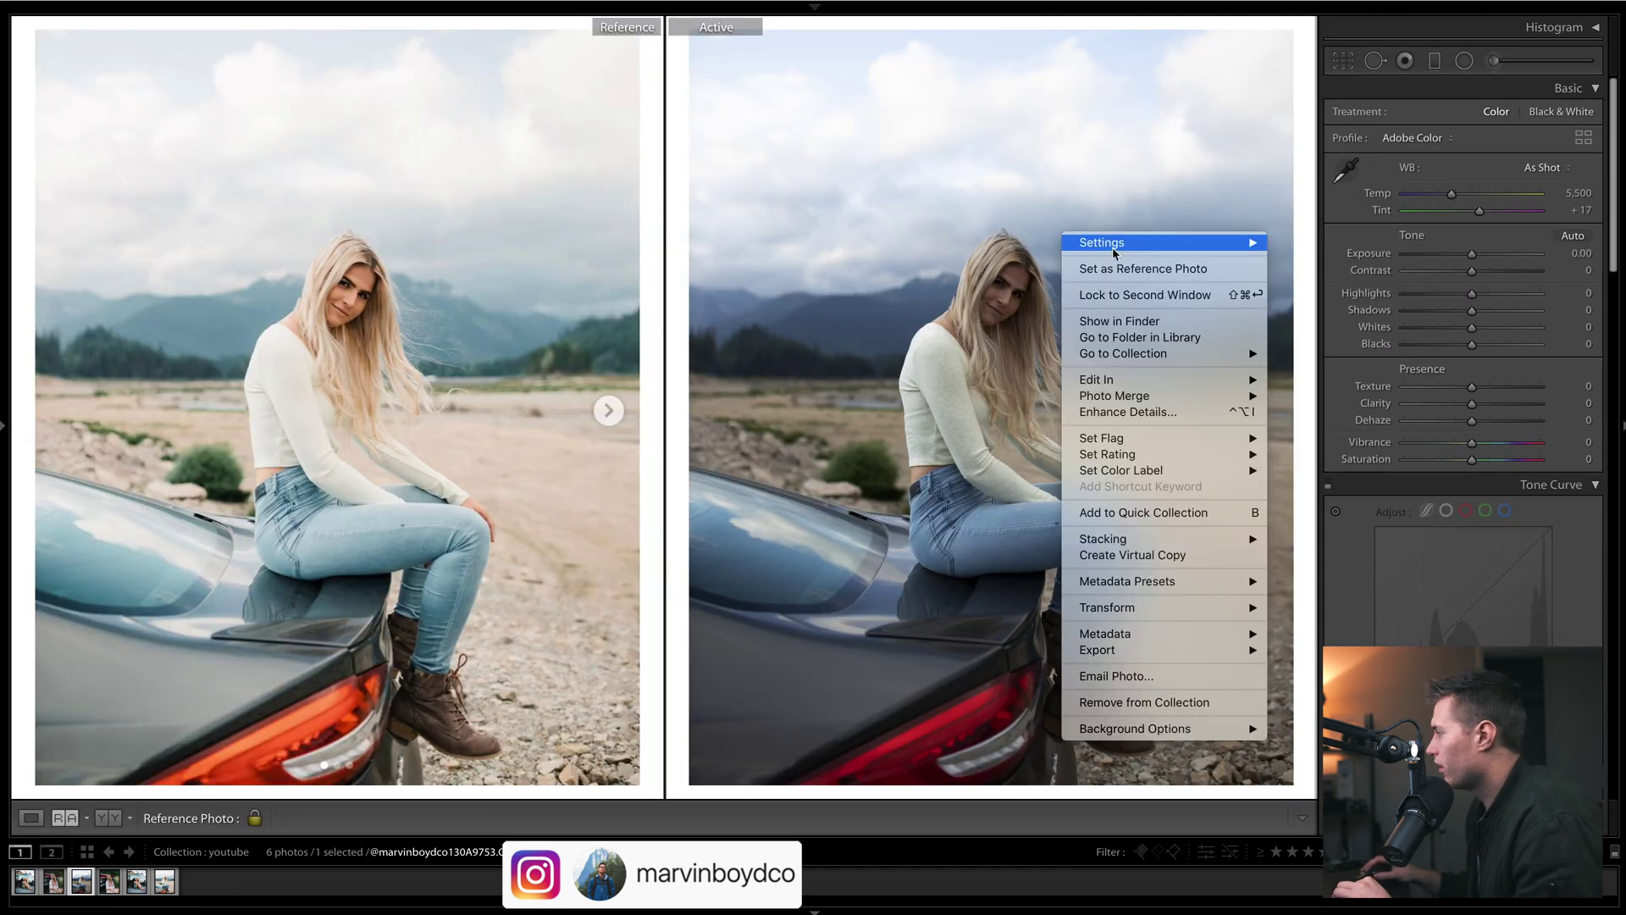
{"action": "mouse_move", "coordinate": [1152, 244]}
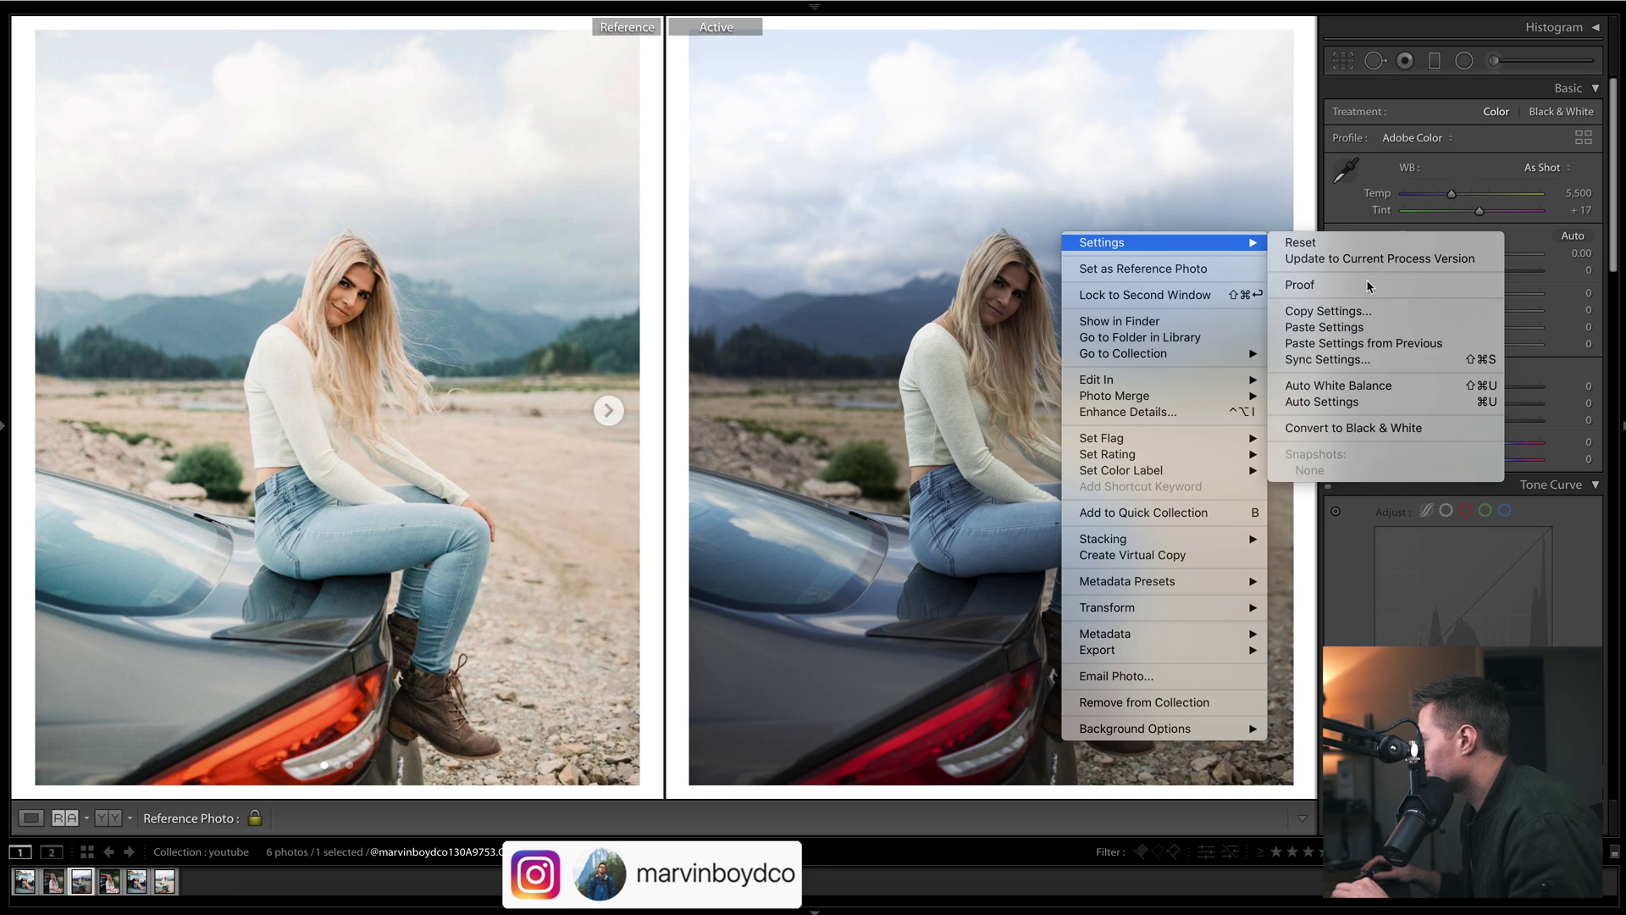
{"action": "left_click", "coordinate": [1325, 331]}
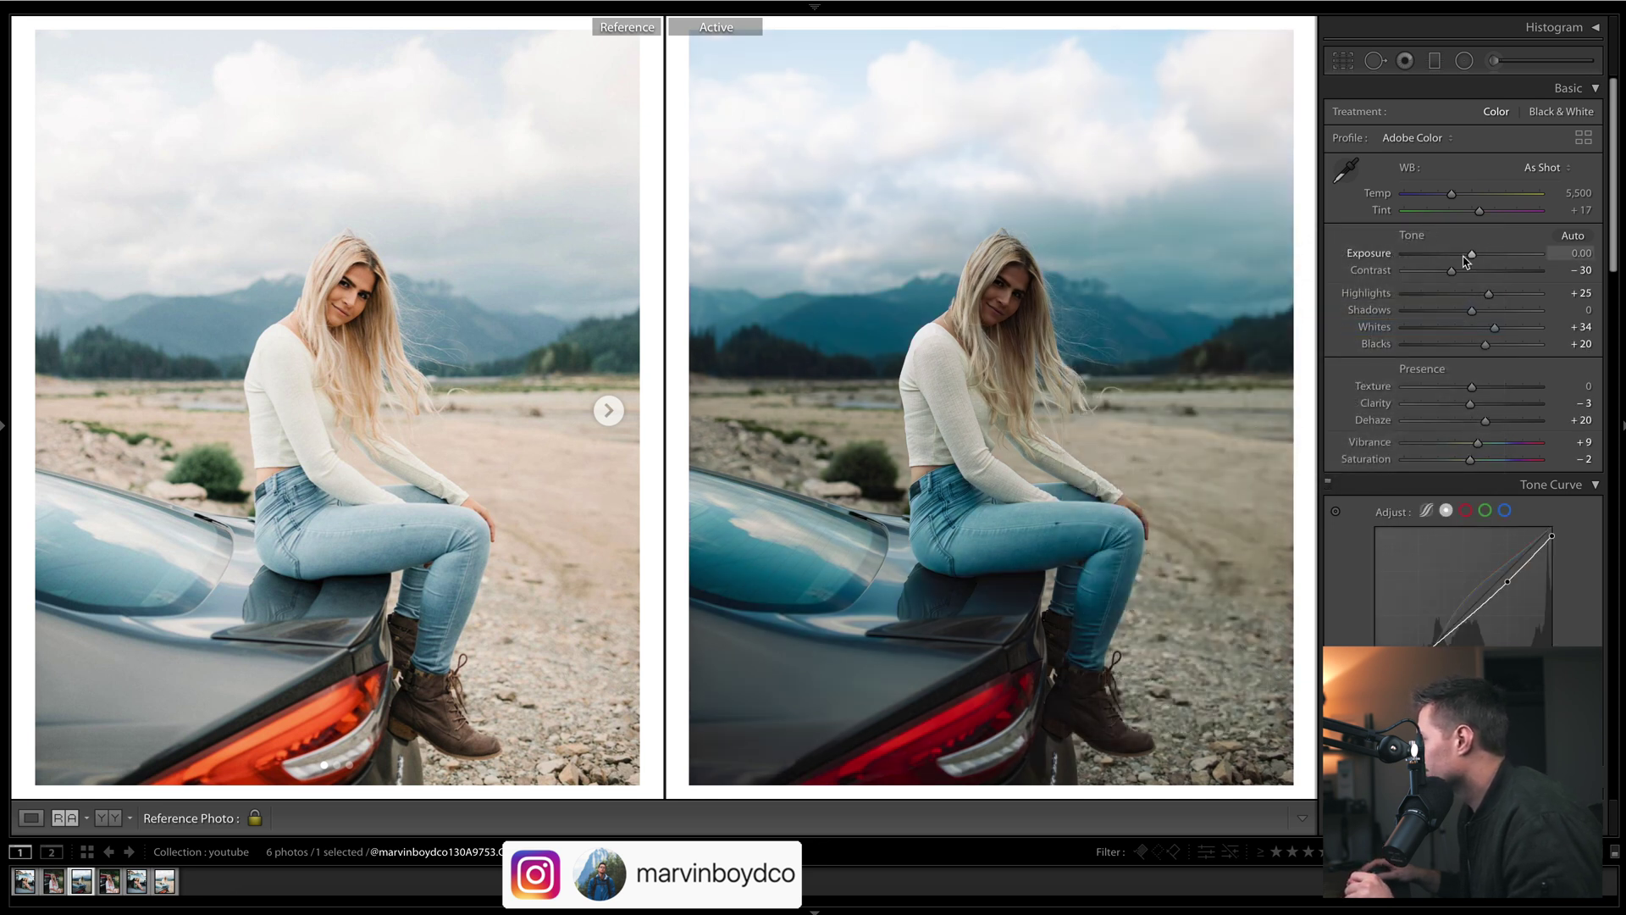
Set Exposure to +1.20, Temp to 5,900, Contrast to -35, Highlights to -71 and Whites to +40.
{"action": "left_click_drag", "start_coordinate": [1471, 256], "coordinate": [1490, 260]}
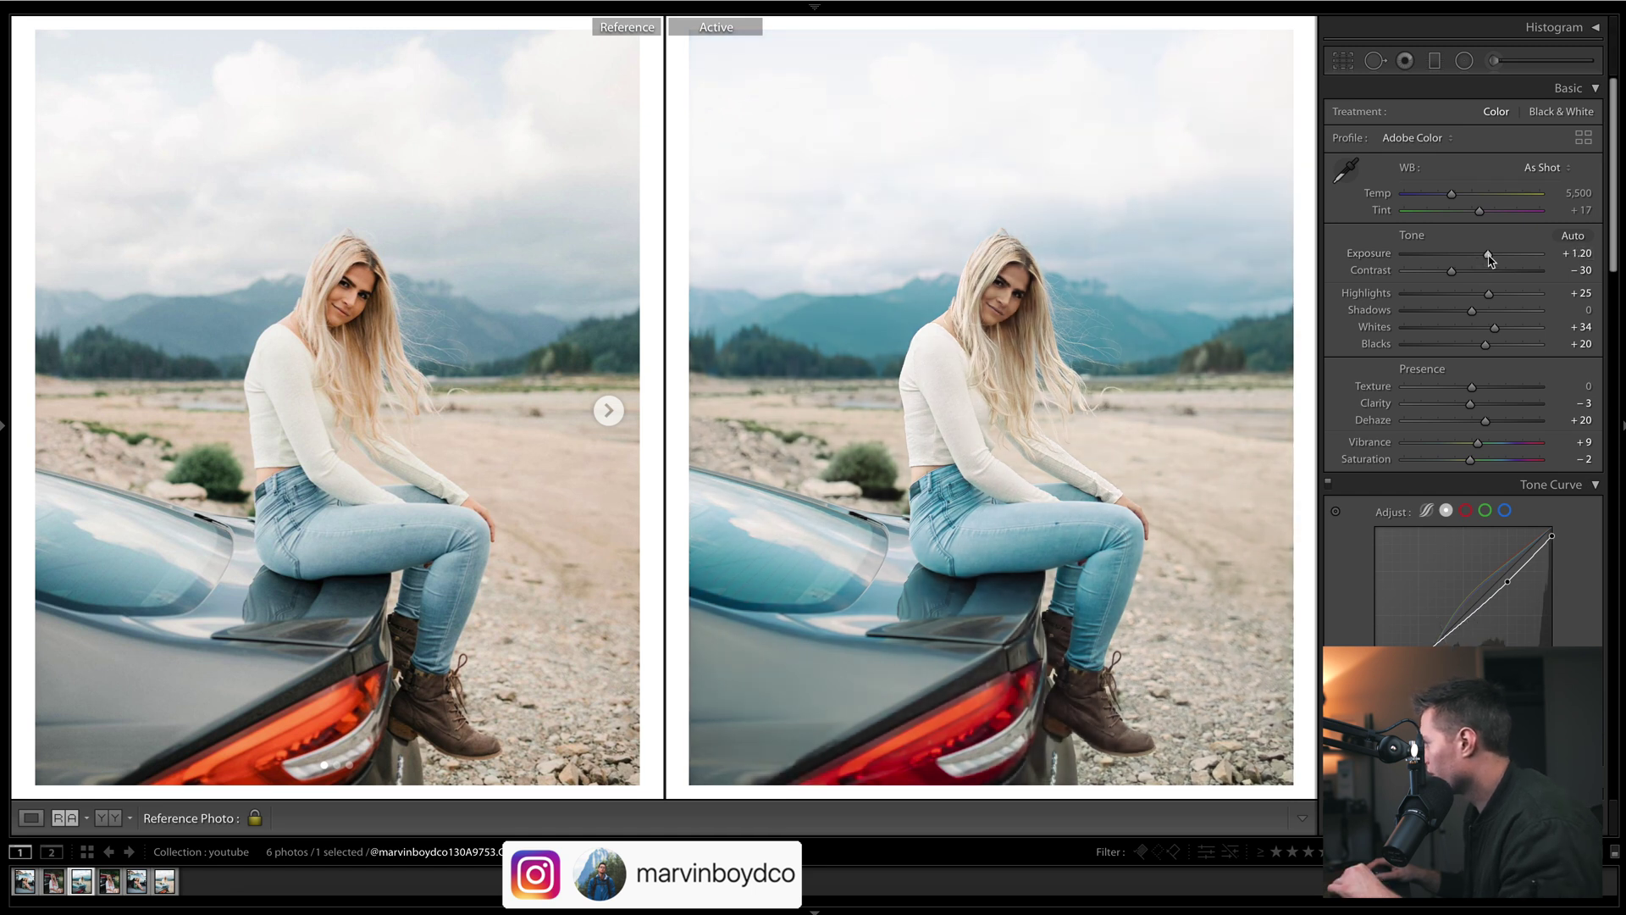
{"action": "left_click", "coordinate": [1571, 193]}
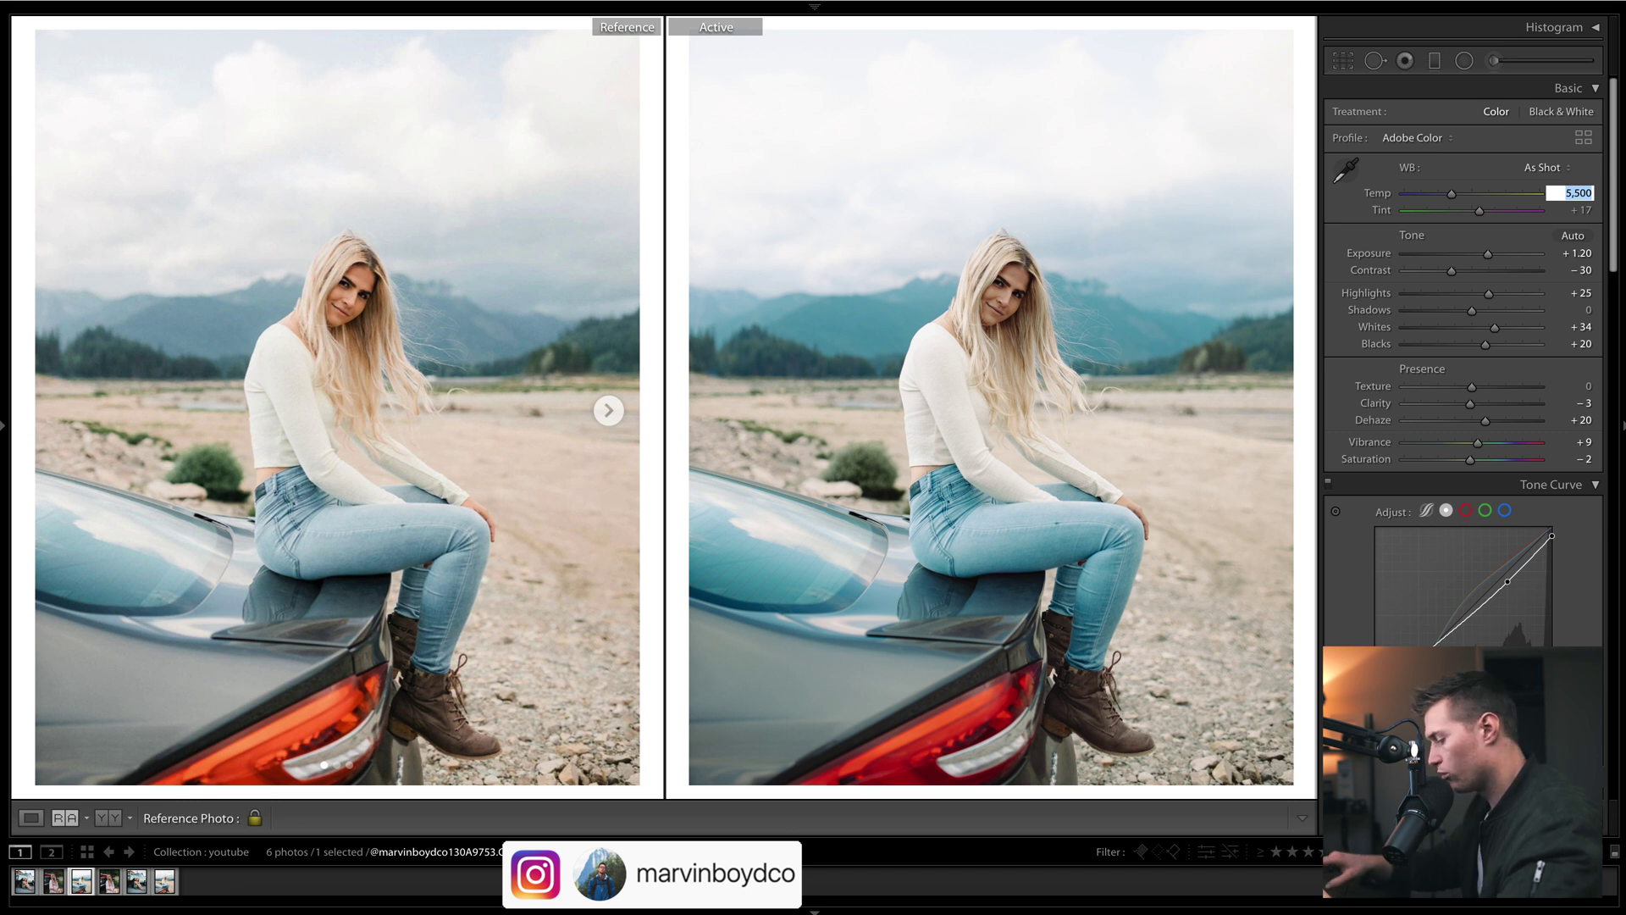
{"action": "type", "text": "5900"}
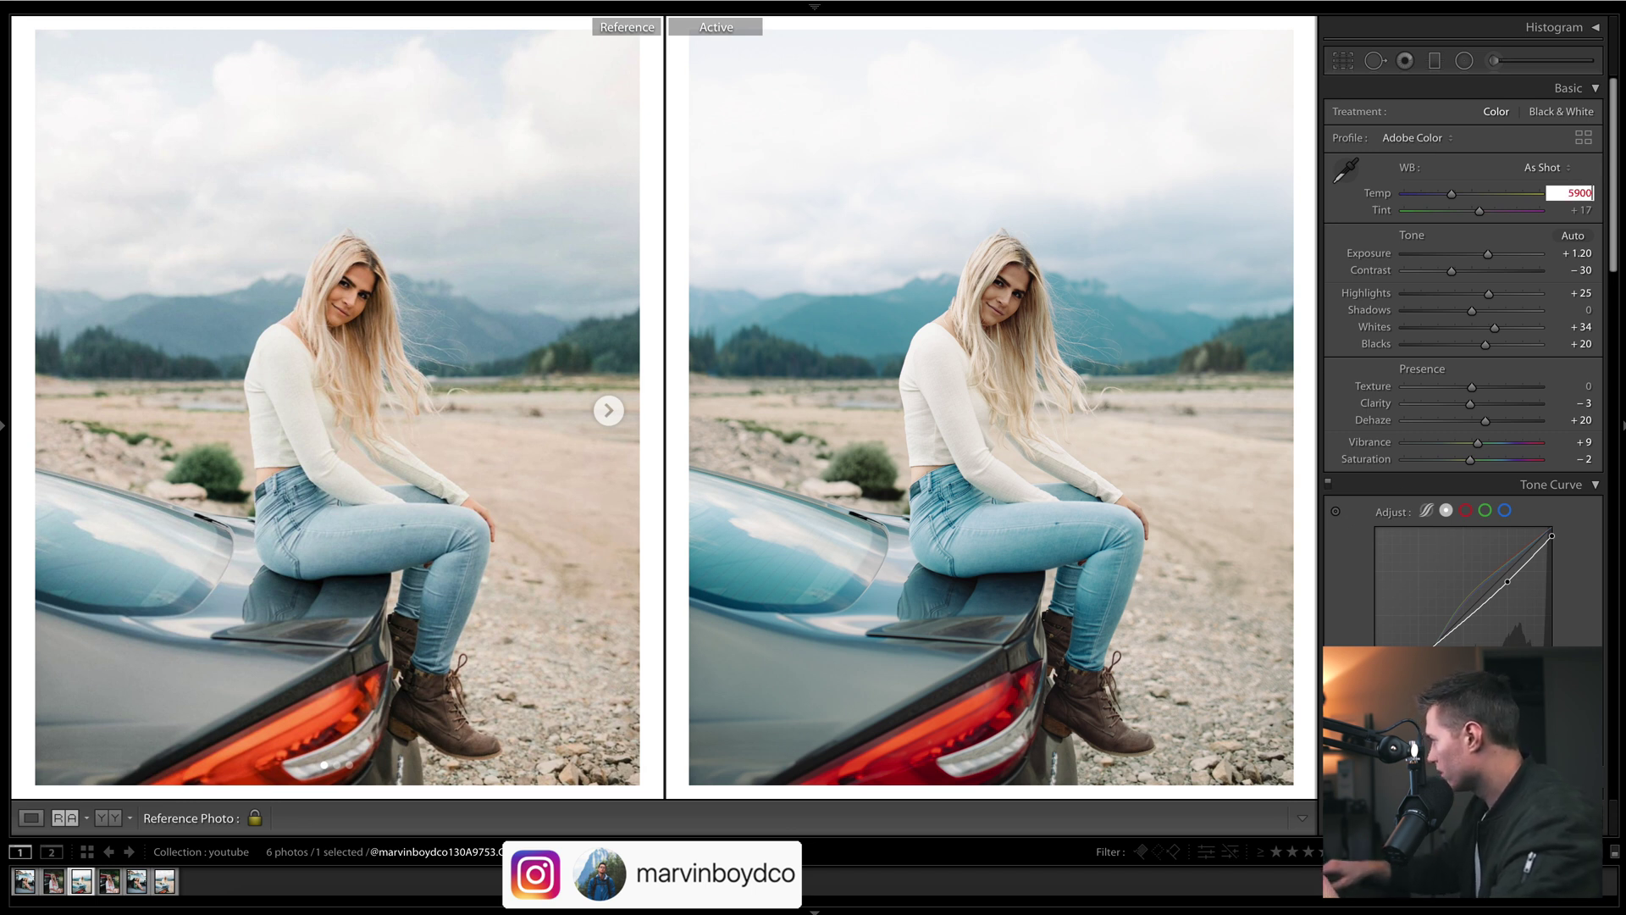
{"action": "key", "text": "Return"}
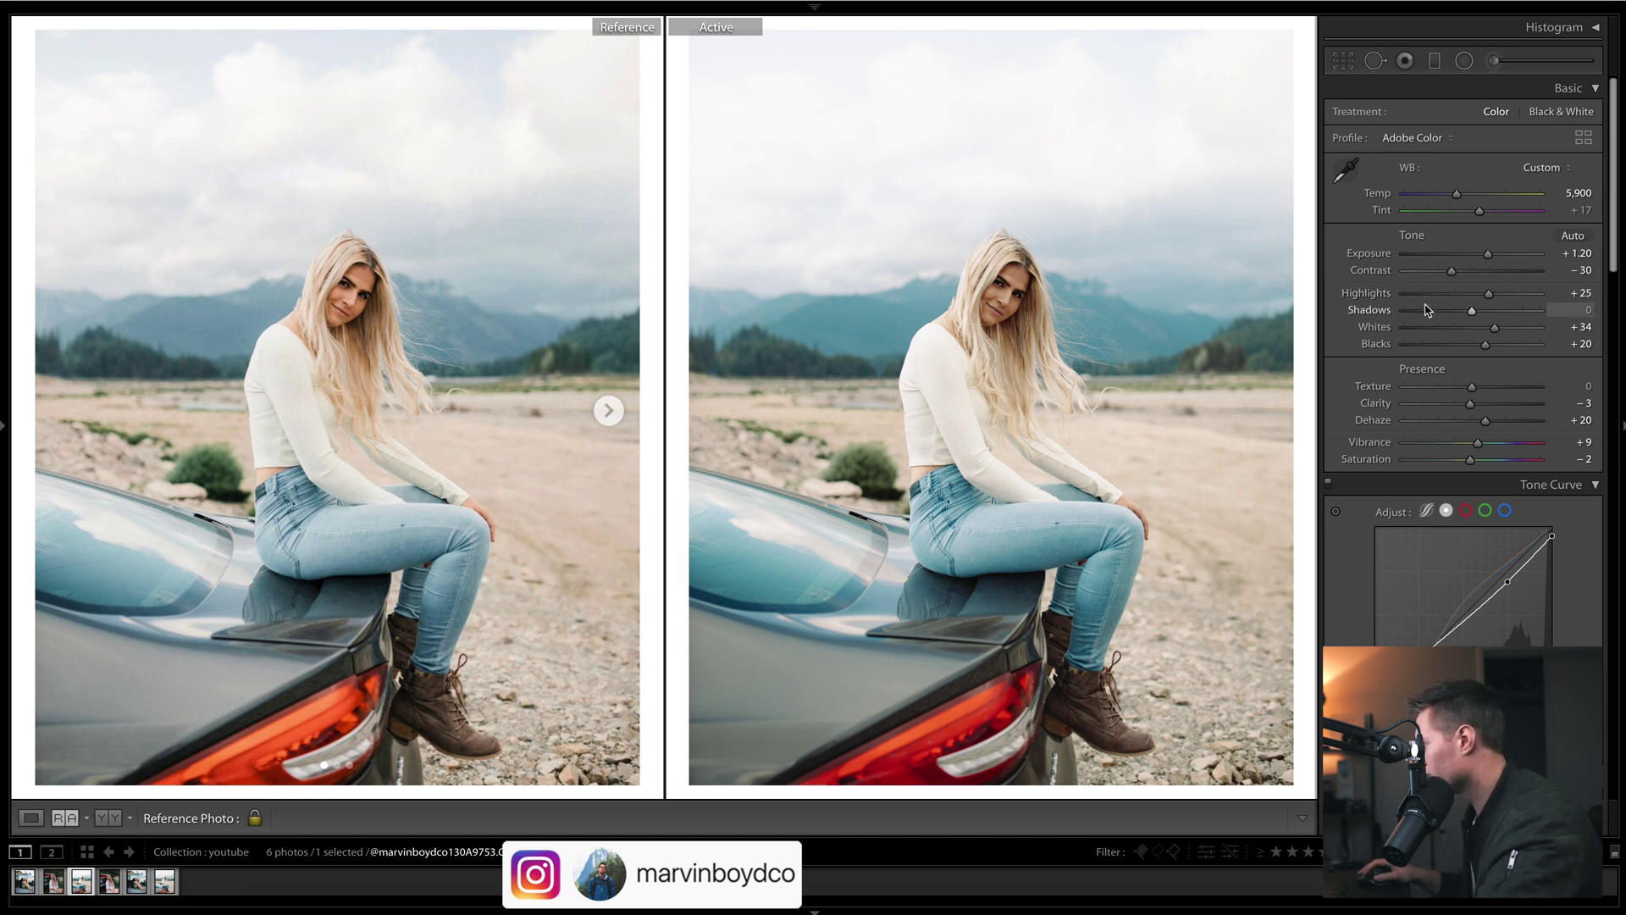
{"action": "left_click", "coordinate": [1430, 296]}
{"action": "mouse_move", "coordinate": [1416, 296]}
{"action": "left_mouse_down"}
{"action": "mouse_move", "coordinate": [1540, 294]}
{"action": "mouse_move", "coordinate": [1402, 294]}
{"action": "mouse_move", "coordinate": [1540, 294]}
{"action": "mouse_move", "coordinate": [1408, 296]}
{"action": "mouse_move", "coordinate": [1421, 315]}
{"action": "left_mouse_up"}
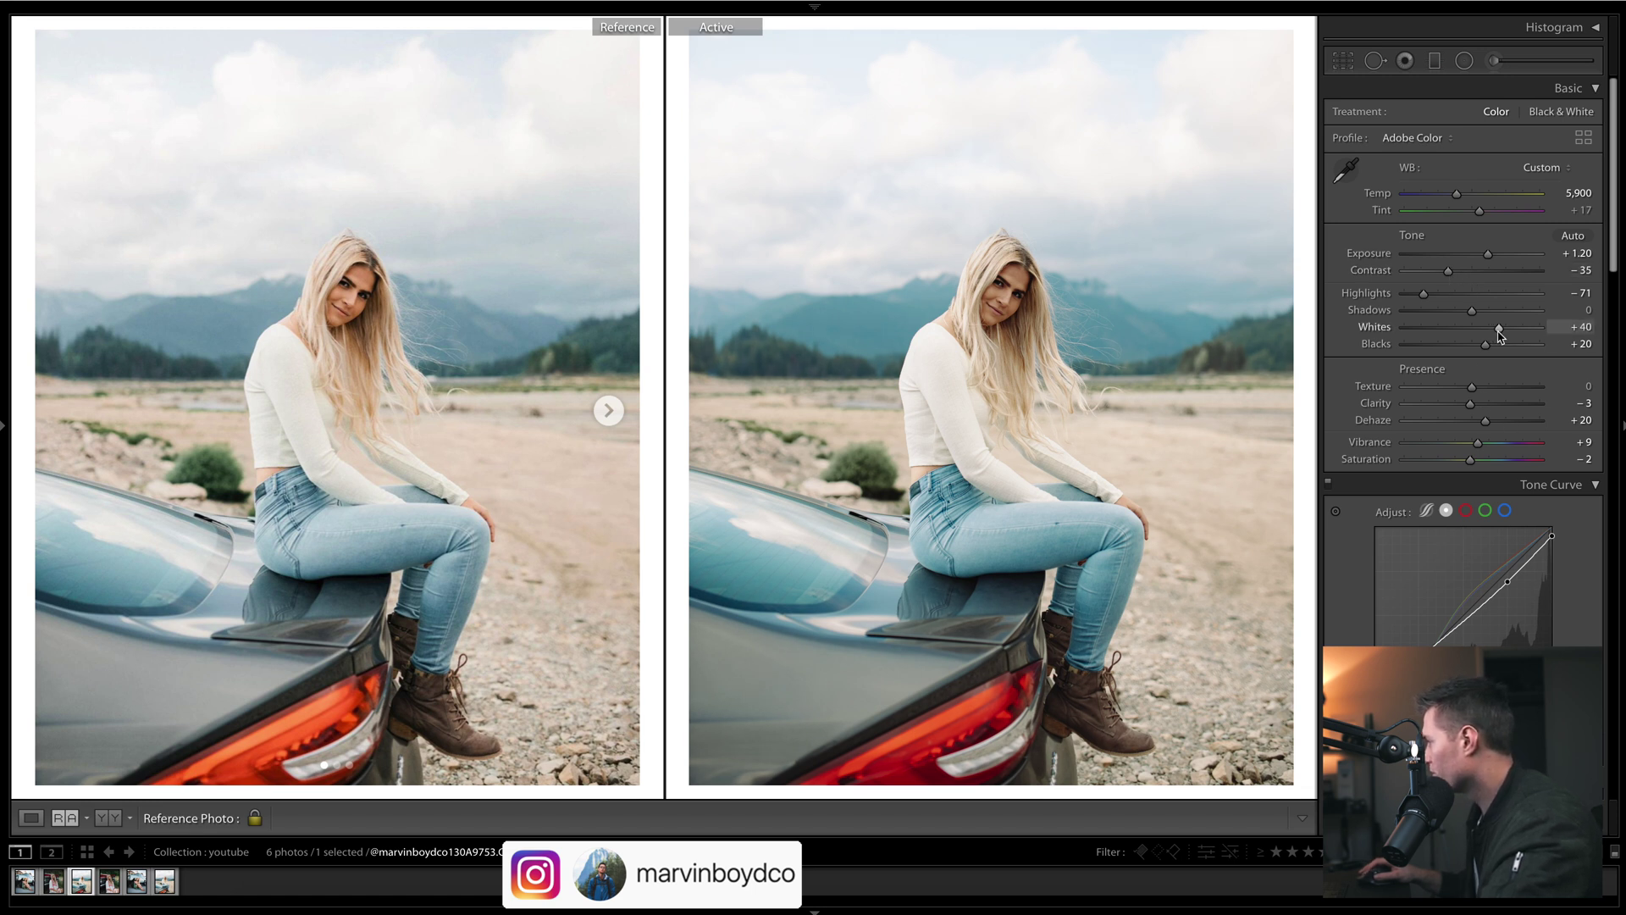
Set Blue hue to -2, saturation to 0 for Blue and Yellow, +22 Orange, -95 Green and -51 Purple, and Orange luminance to +19.
{"action": "scroll", "coordinate": [1499, 335], "scroll_direction": "down", "scroll_amount": 10}
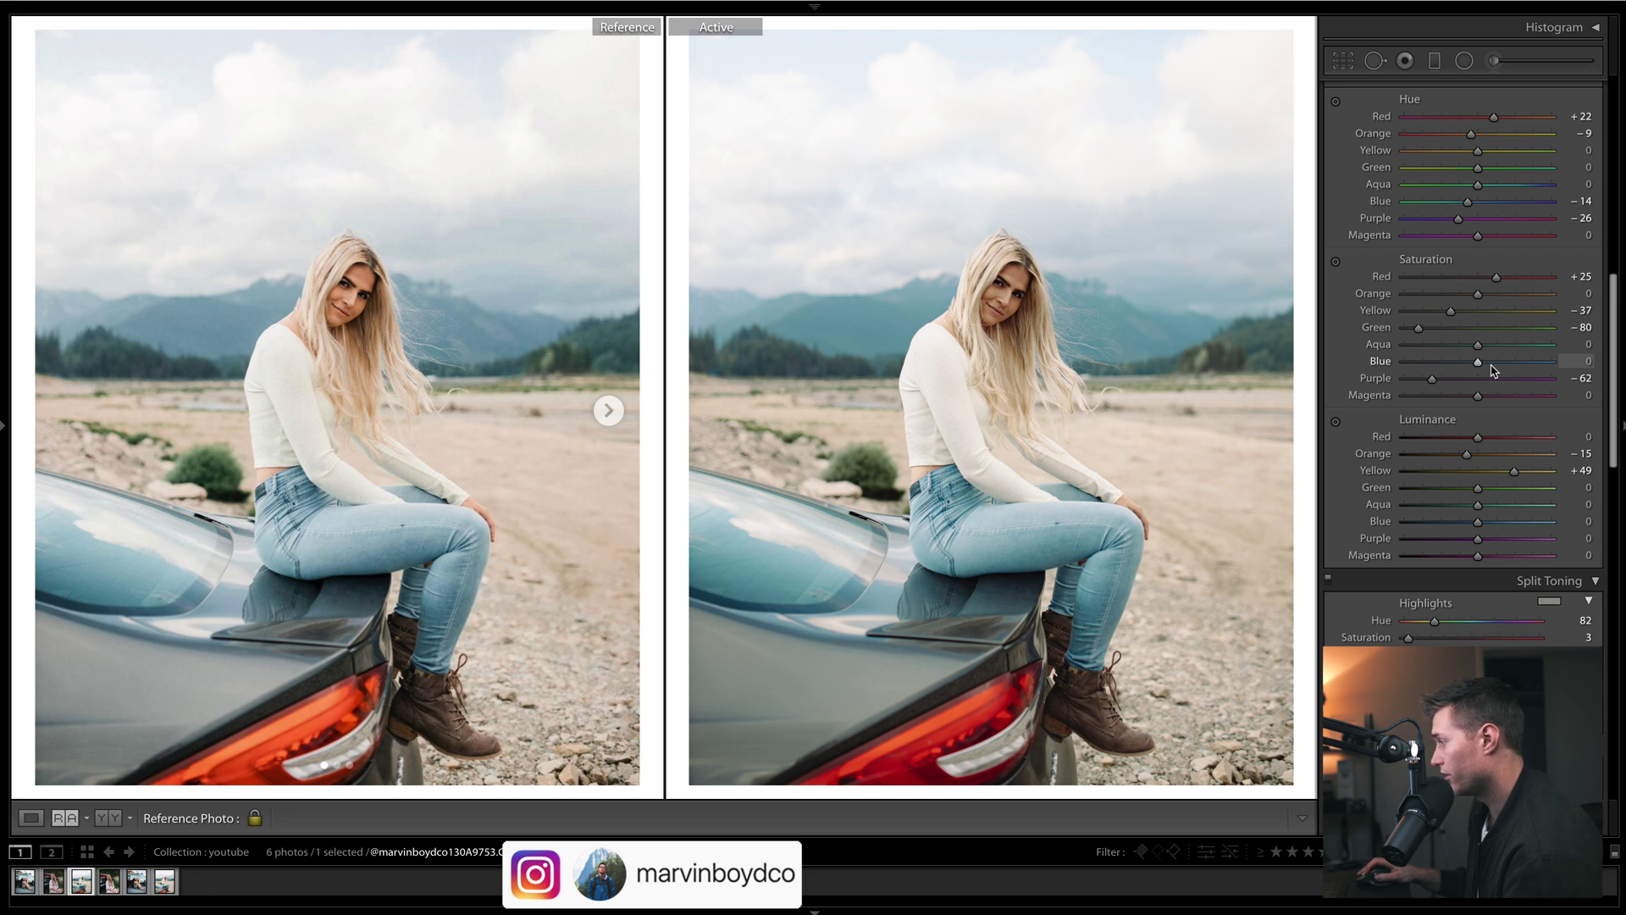
{"action": "left_click_drag", "start_coordinate": [1488, 369], "coordinate": [1484, 374]}
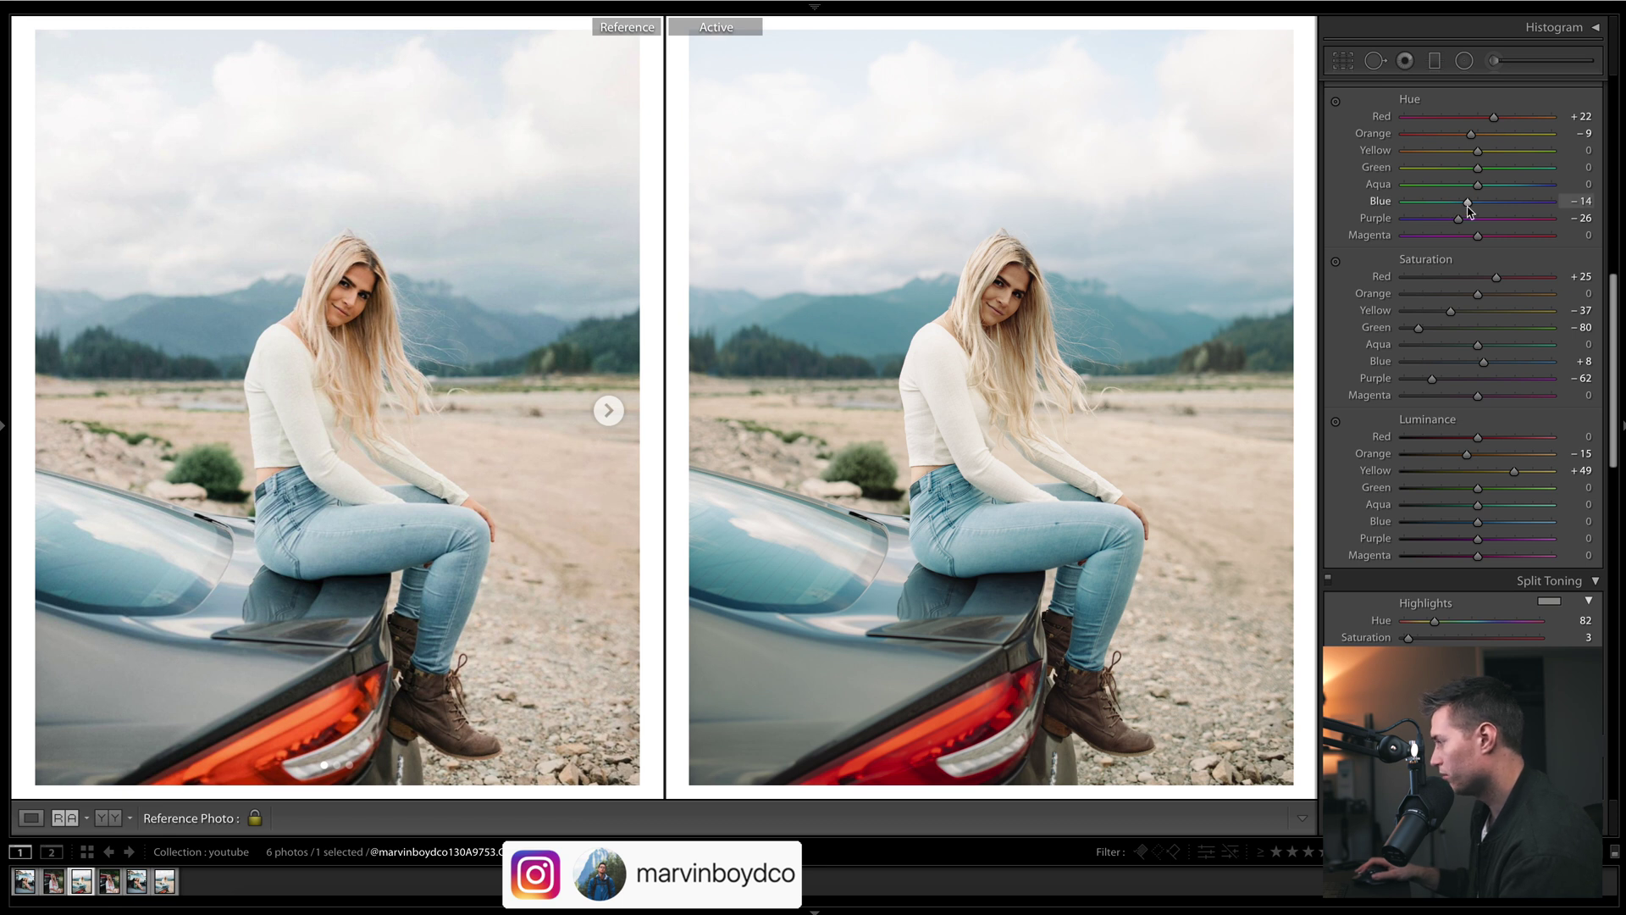
{"action": "left_click_drag", "start_coordinate": [1475, 205], "coordinate": [1477, 209]}
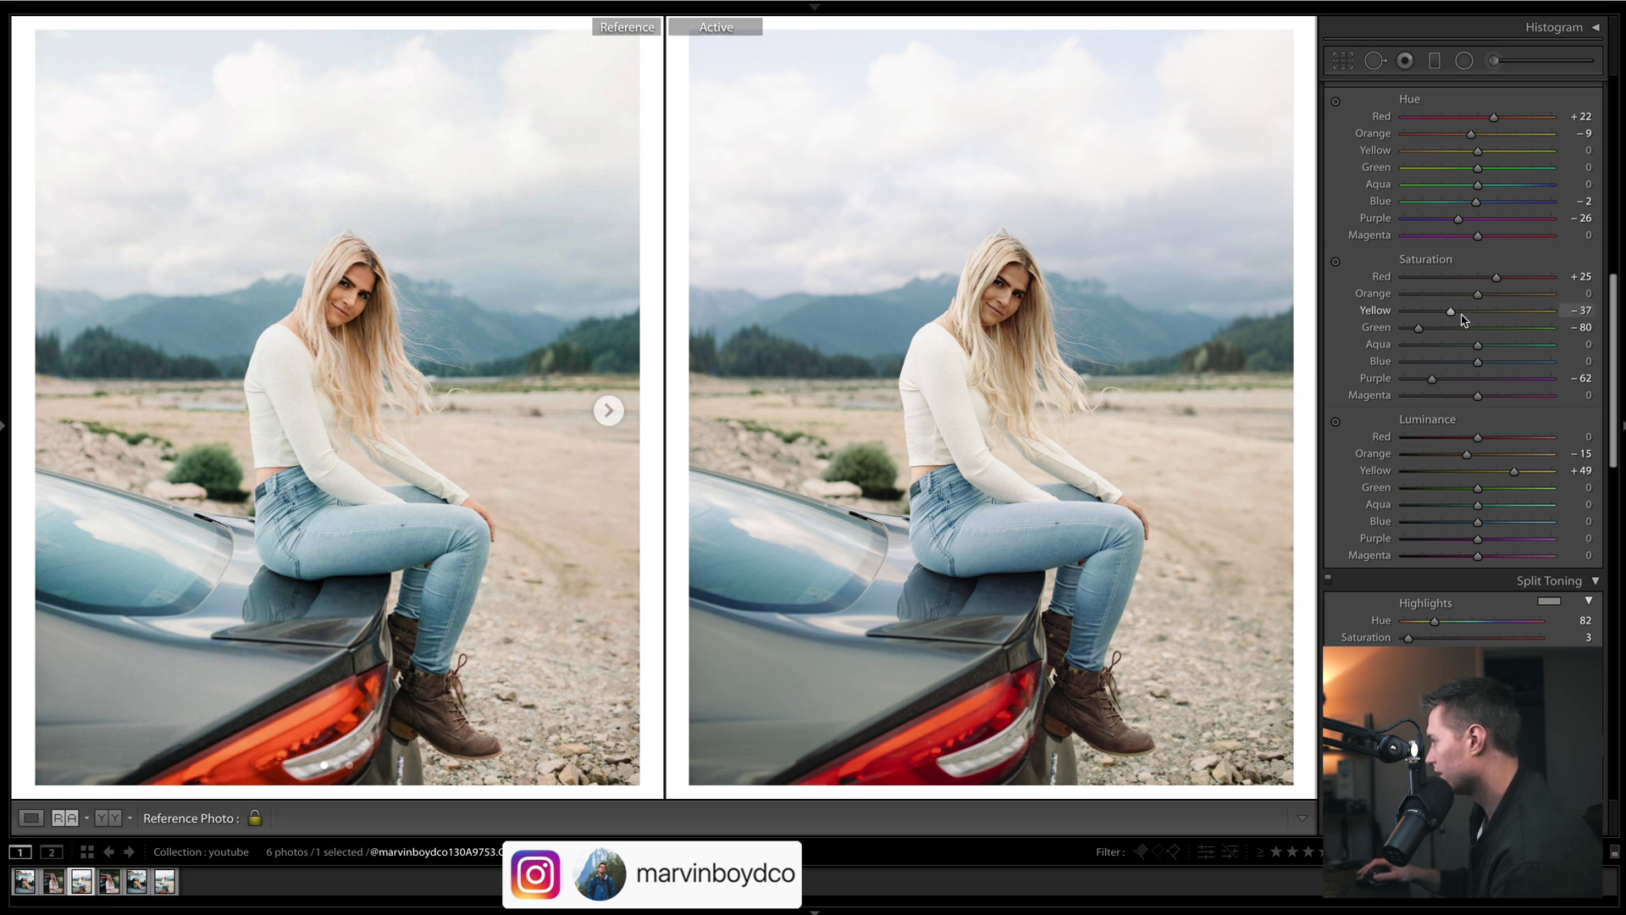
{"action": "left_click_drag", "start_coordinate": [1478, 318], "coordinate": [1474, 324]}
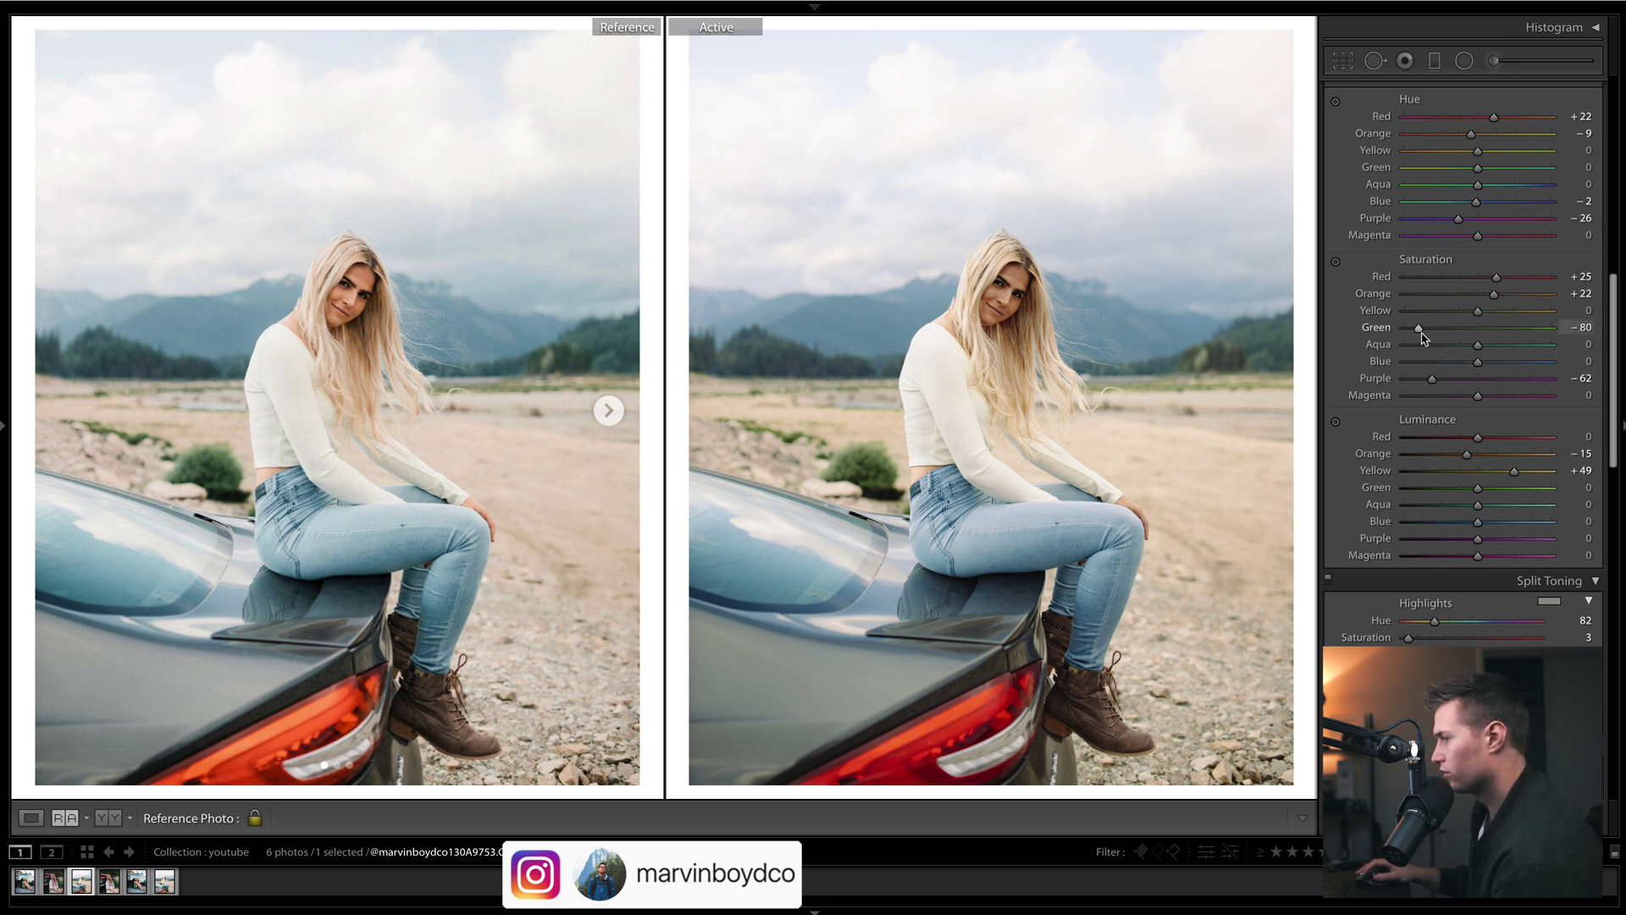
{"action": "mouse_move", "coordinate": [1413, 335]}
{"action": "left_mouse_down"}
{"action": "mouse_move", "coordinate": [1426, 334]}
{"action": "mouse_move", "coordinate": [1404, 336]}
{"action": "left_mouse_up"}
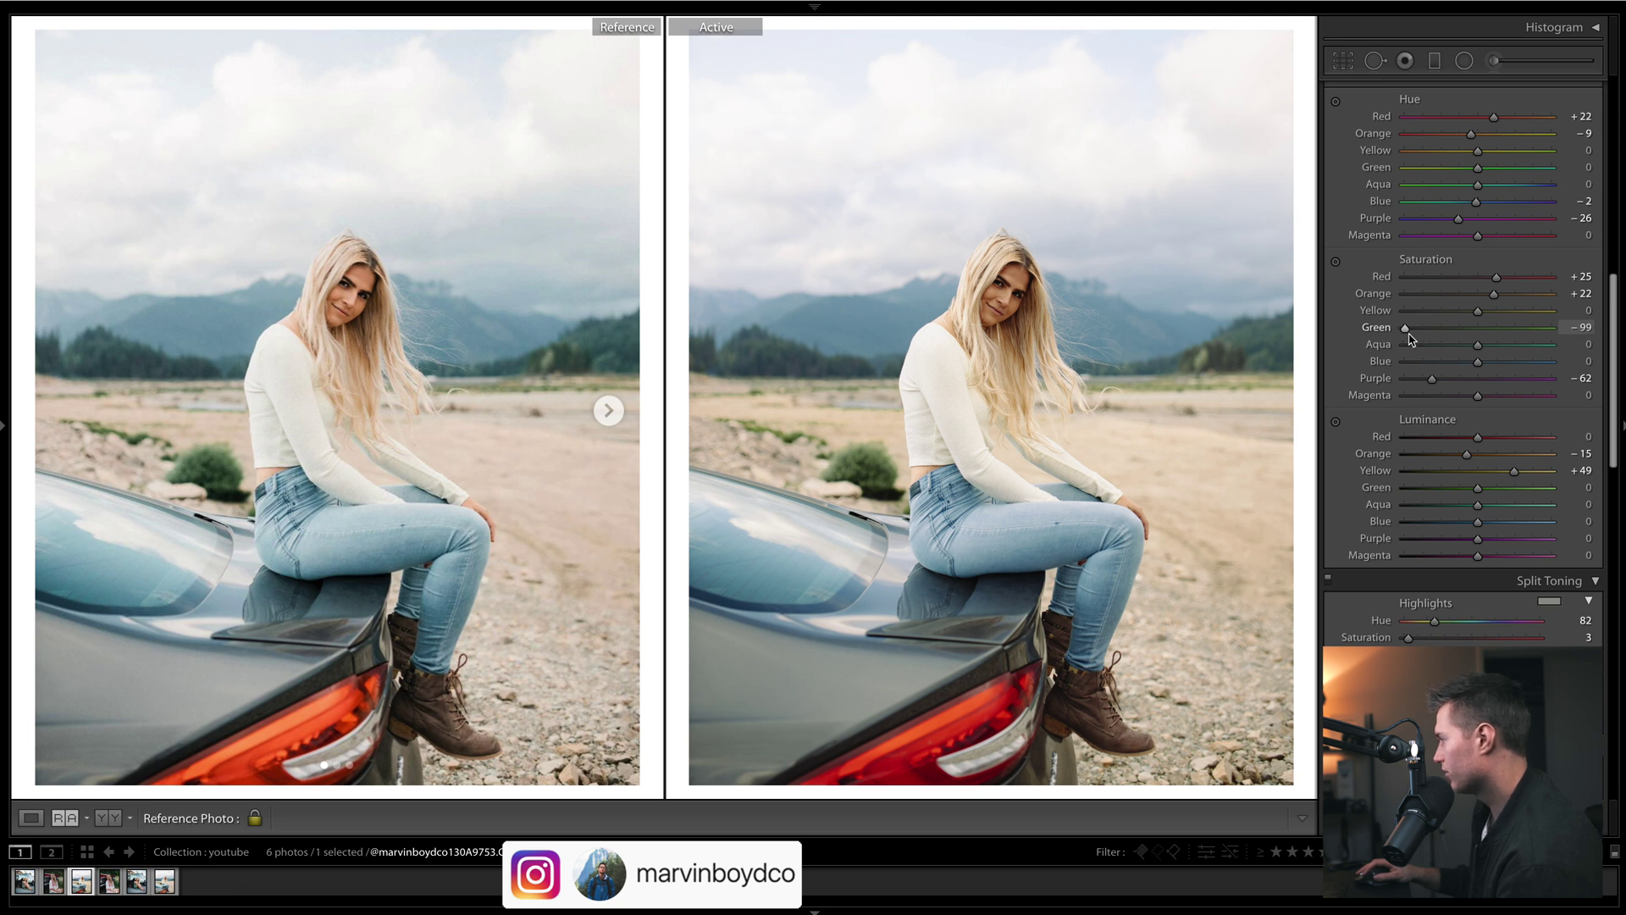
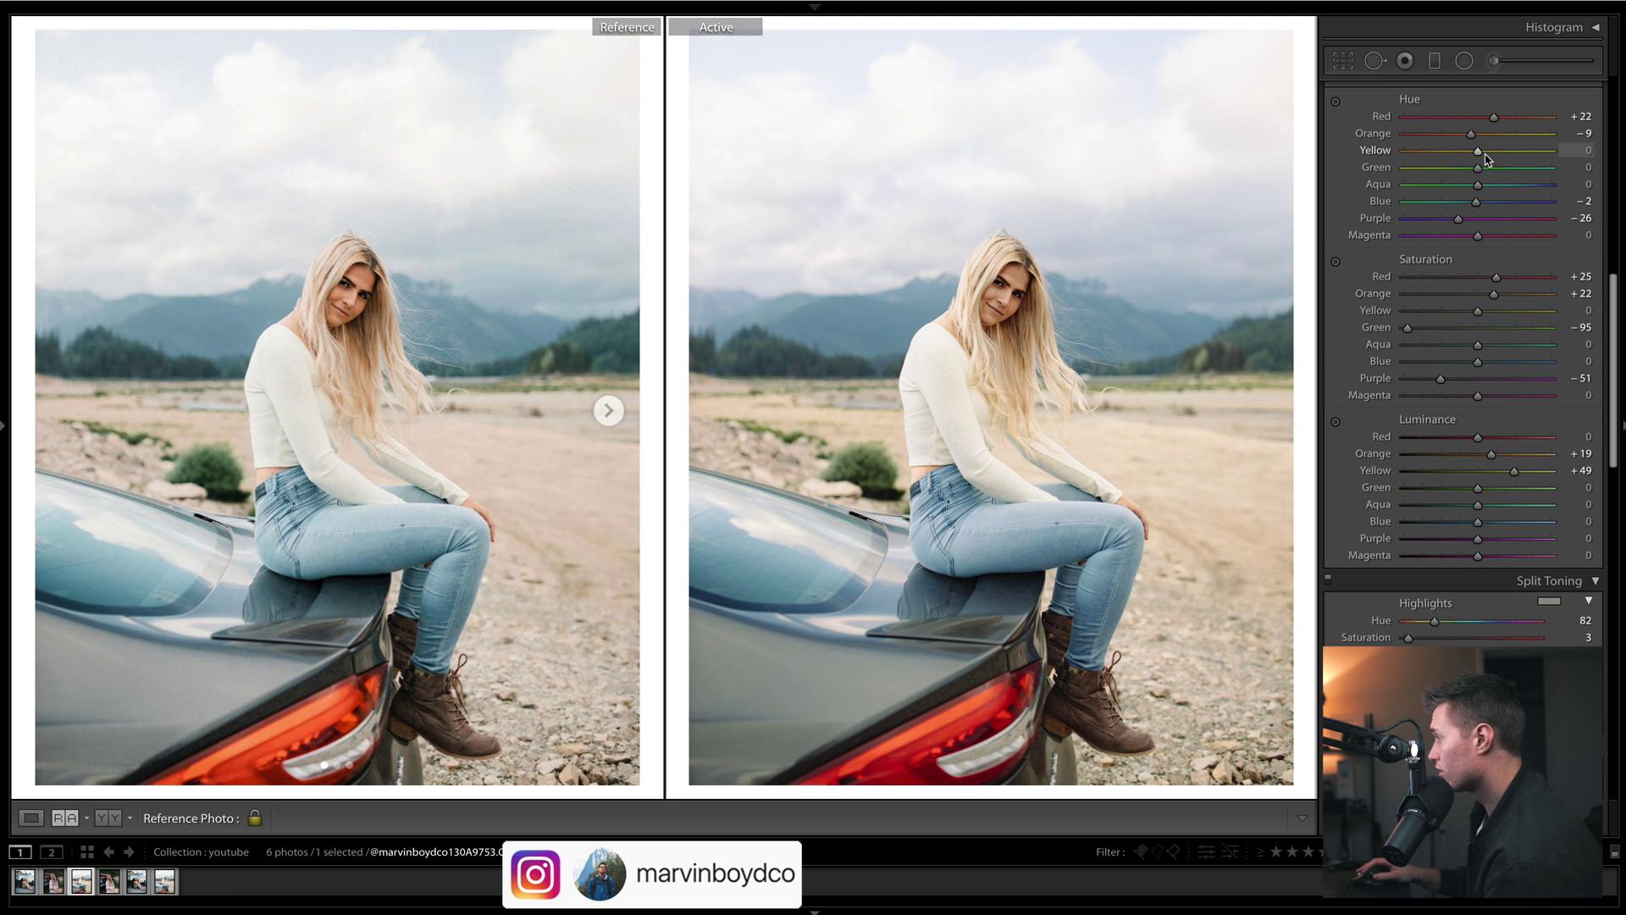
Set the hue to -36 for Yellow, -13 for Orange and +20 for Red.
{"action": "left_click_drag", "start_coordinate": [1475, 156], "coordinate": [1467, 156]}
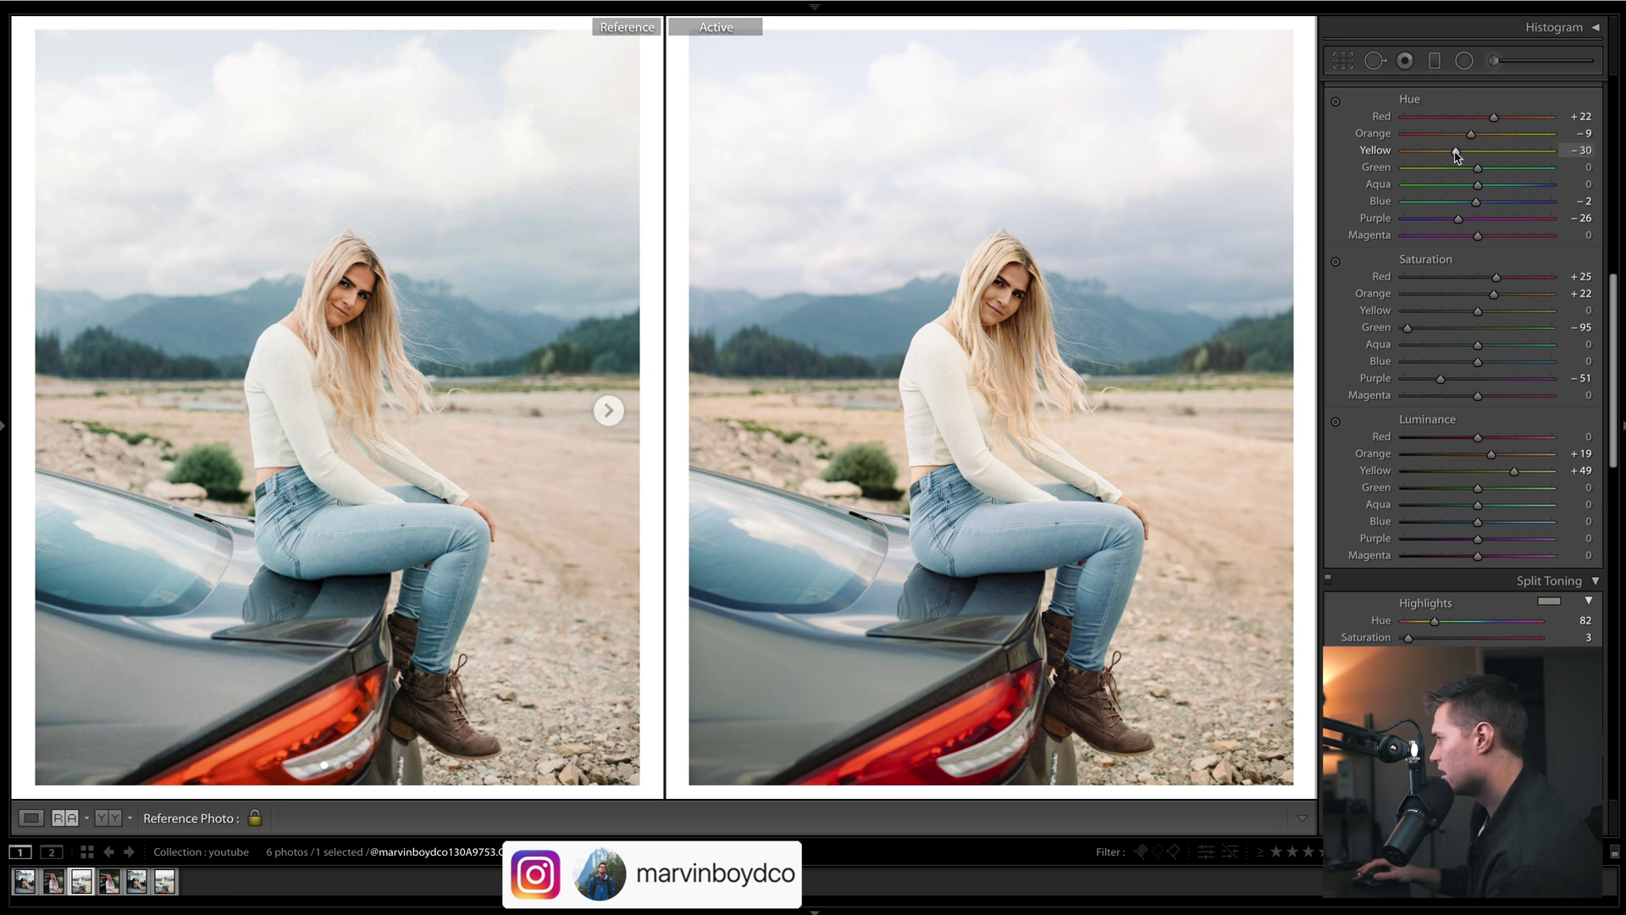
{"action": "left_click_drag", "start_coordinate": [1467, 140], "coordinate": [1466, 141]}
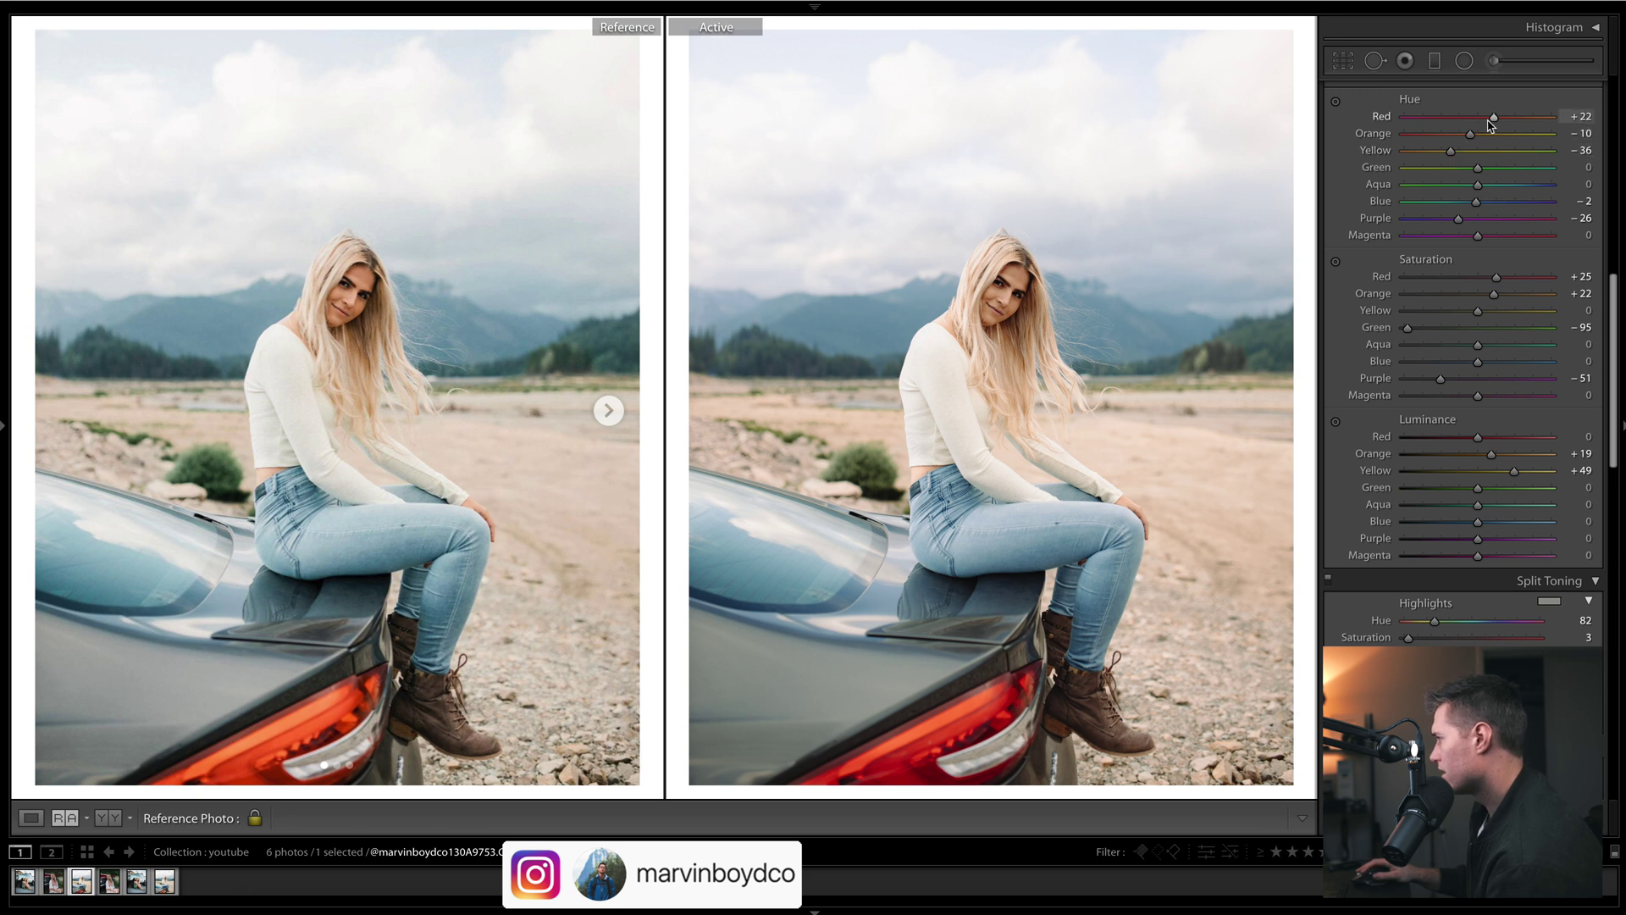
{"action": "mouse_move", "coordinate": [1500, 125]}
{"action": "left_mouse_down"}
{"action": "mouse_move", "coordinate": [1517, 119]}
{"action": "mouse_move", "coordinate": [849, 135]}
{"action": "mouse_move", "coordinate": [1558, 118]}
{"action": "mouse_move", "coordinate": [1495, 136]}
{"action": "left_mouse_up"}
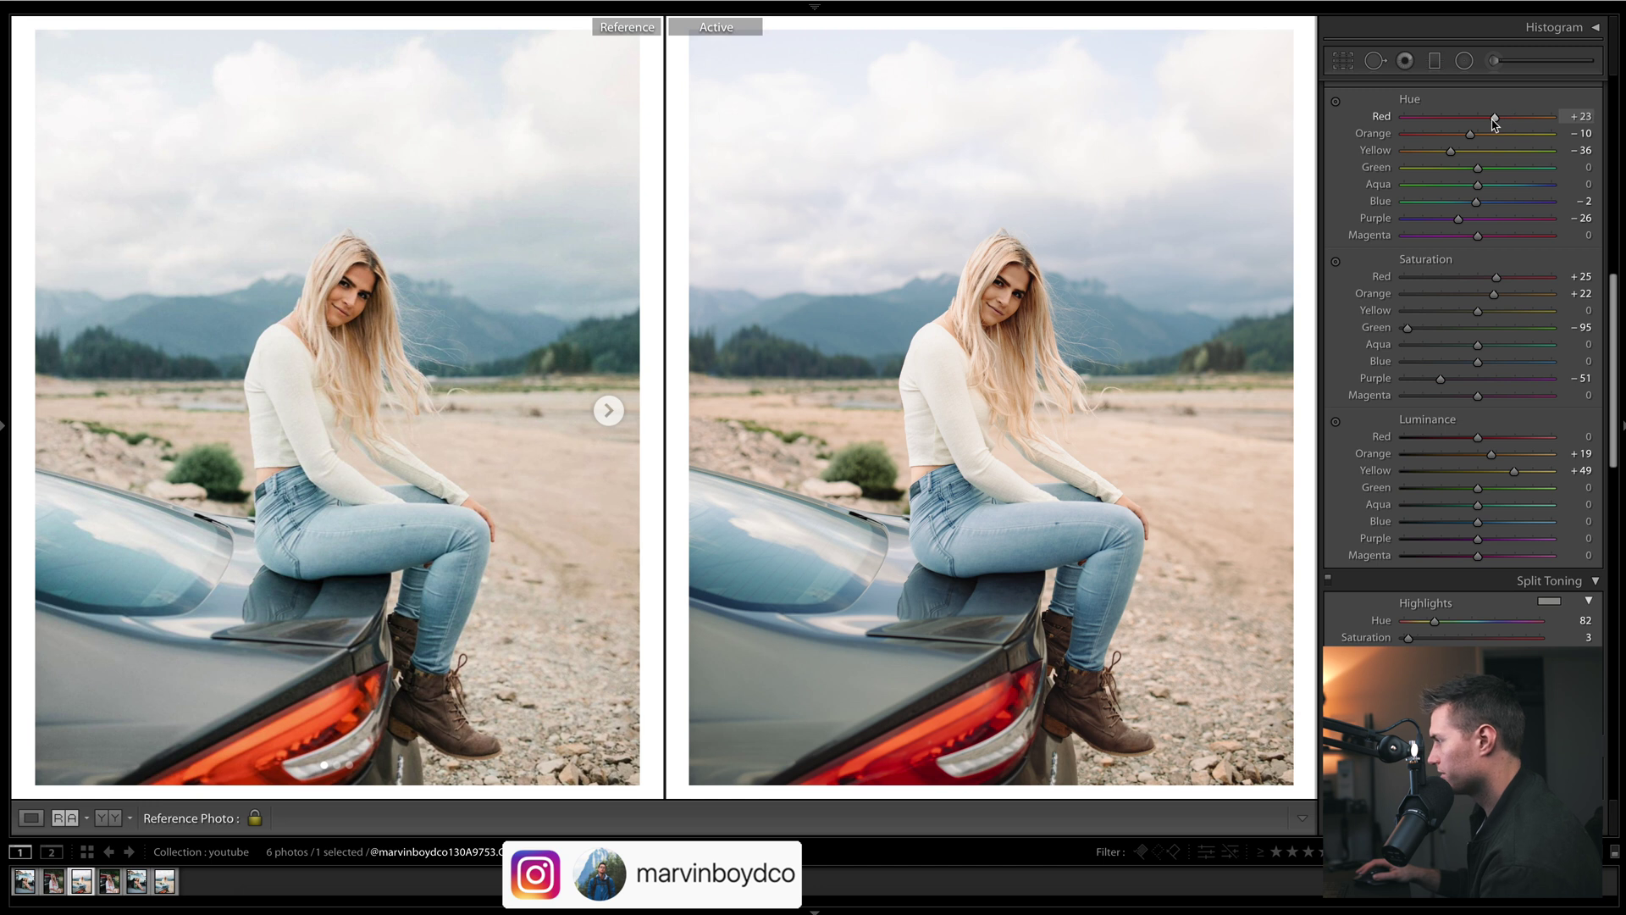
{"action": "left_click_drag", "start_coordinate": [1486, 119], "coordinate": [1464, 124]}
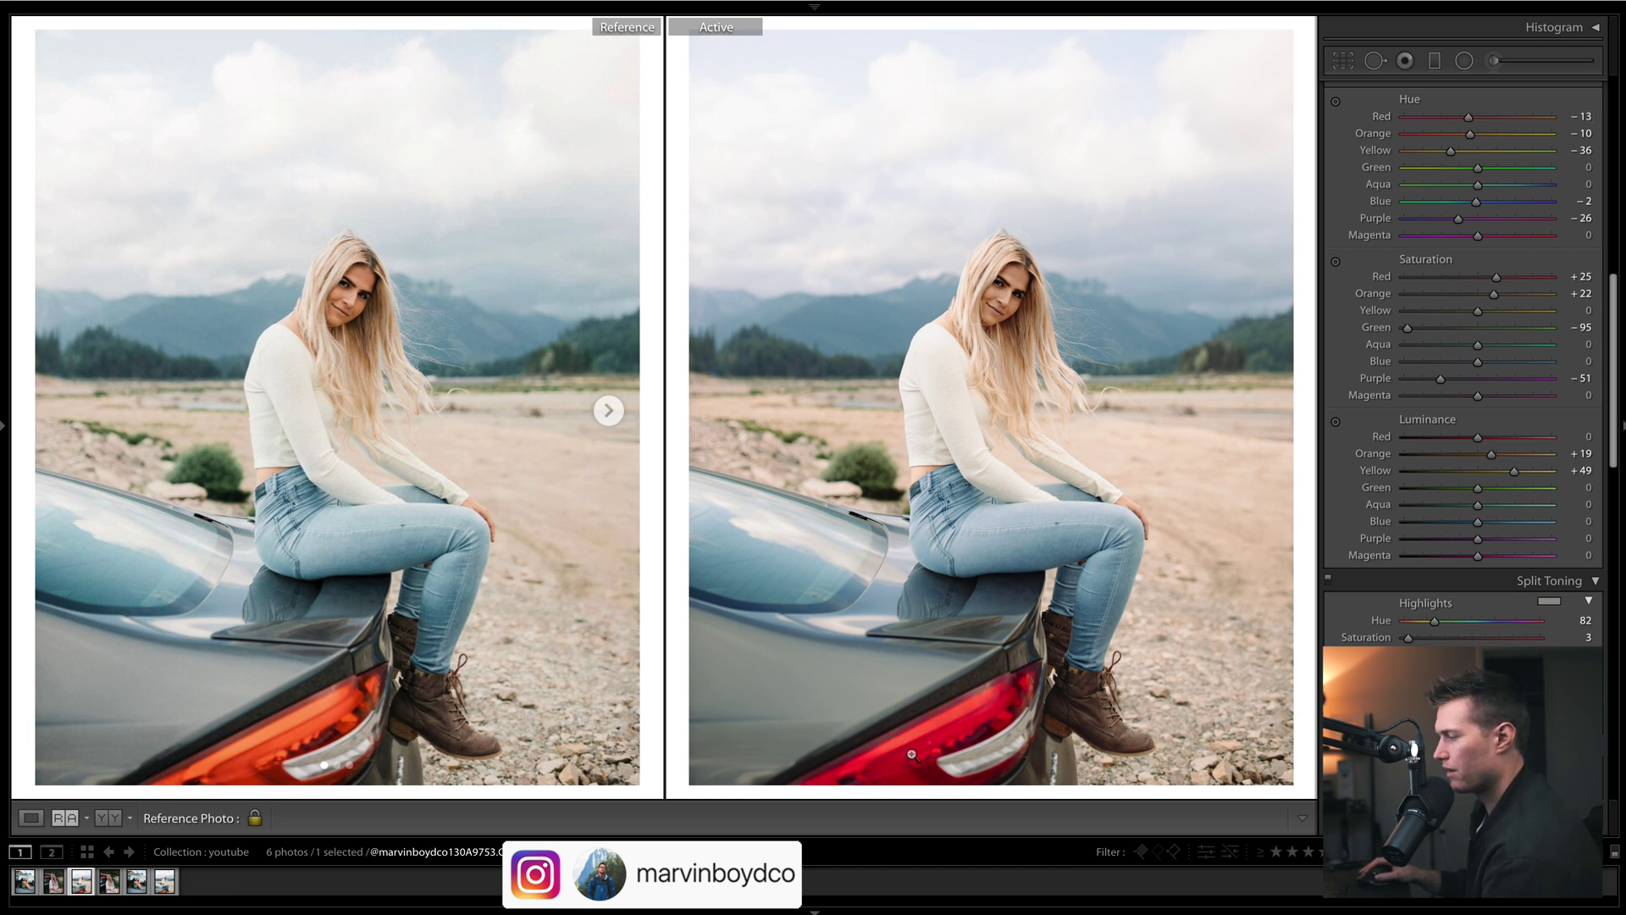
{"action": "mouse_move", "coordinate": [1467, 118]}
{"action": "left_mouse_down"}
{"action": "mouse_move", "coordinate": [1609, 126]}
{"action": "mouse_move", "coordinate": [1449, 123]}
{"action": "mouse_move", "coordinate": [1491, 130]}
{"action": "left_mouse_up"}
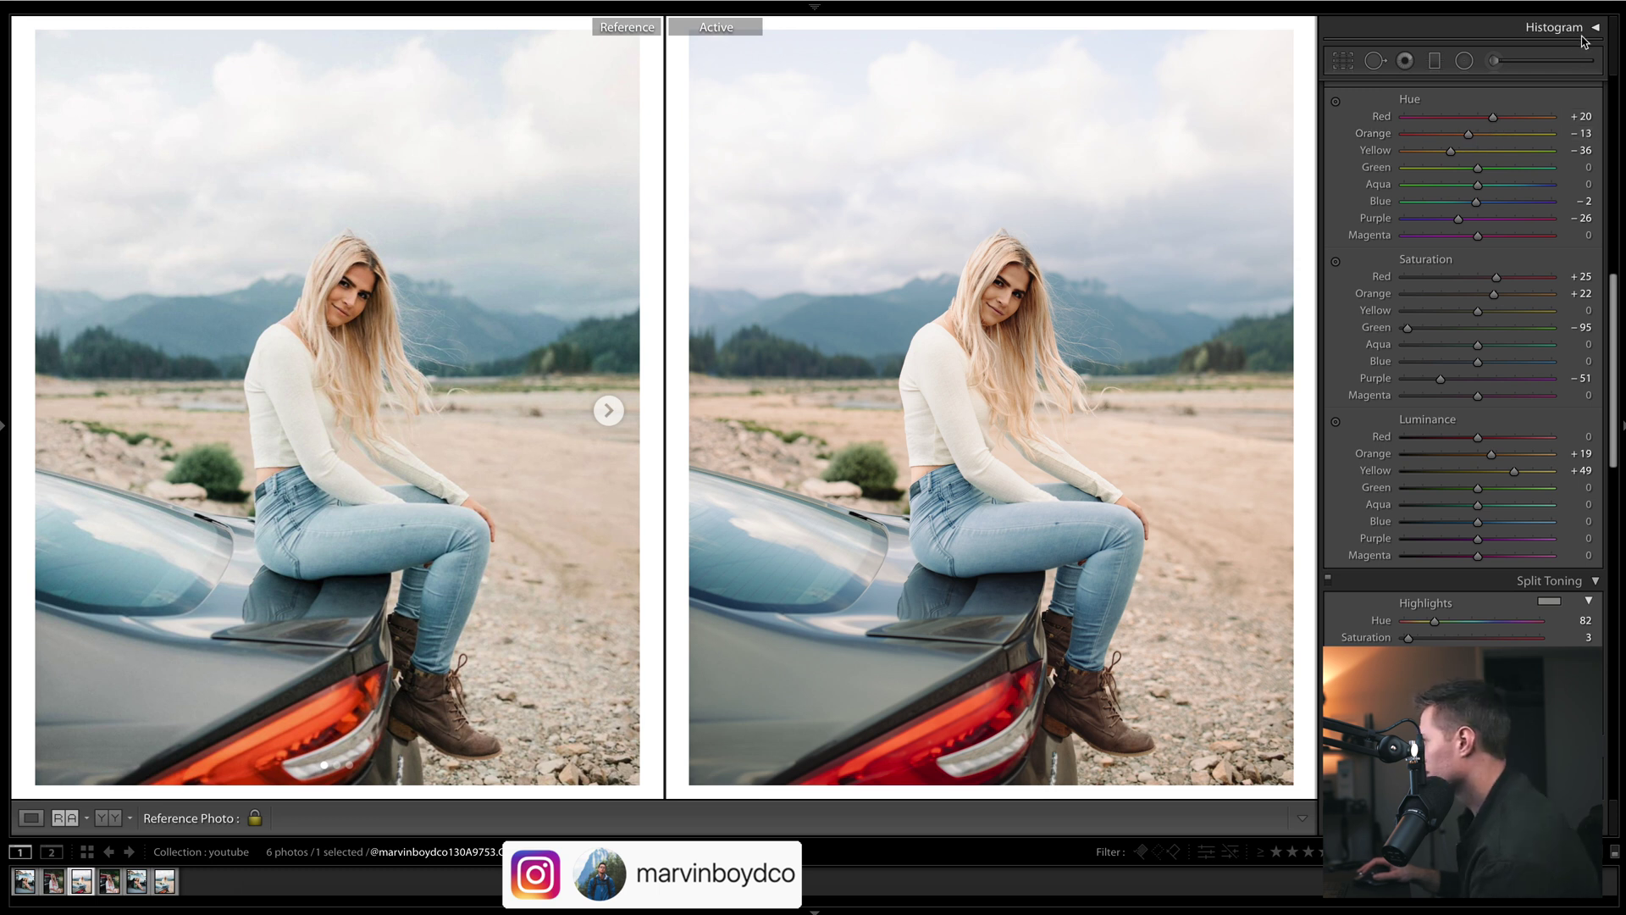
Dab an adjustment brush mask on the woman's face with Contrast 11 and Exposure 0.11, and finish the brush adjustment.
{"action": "left_click", "coordinate": [1495, 61]}
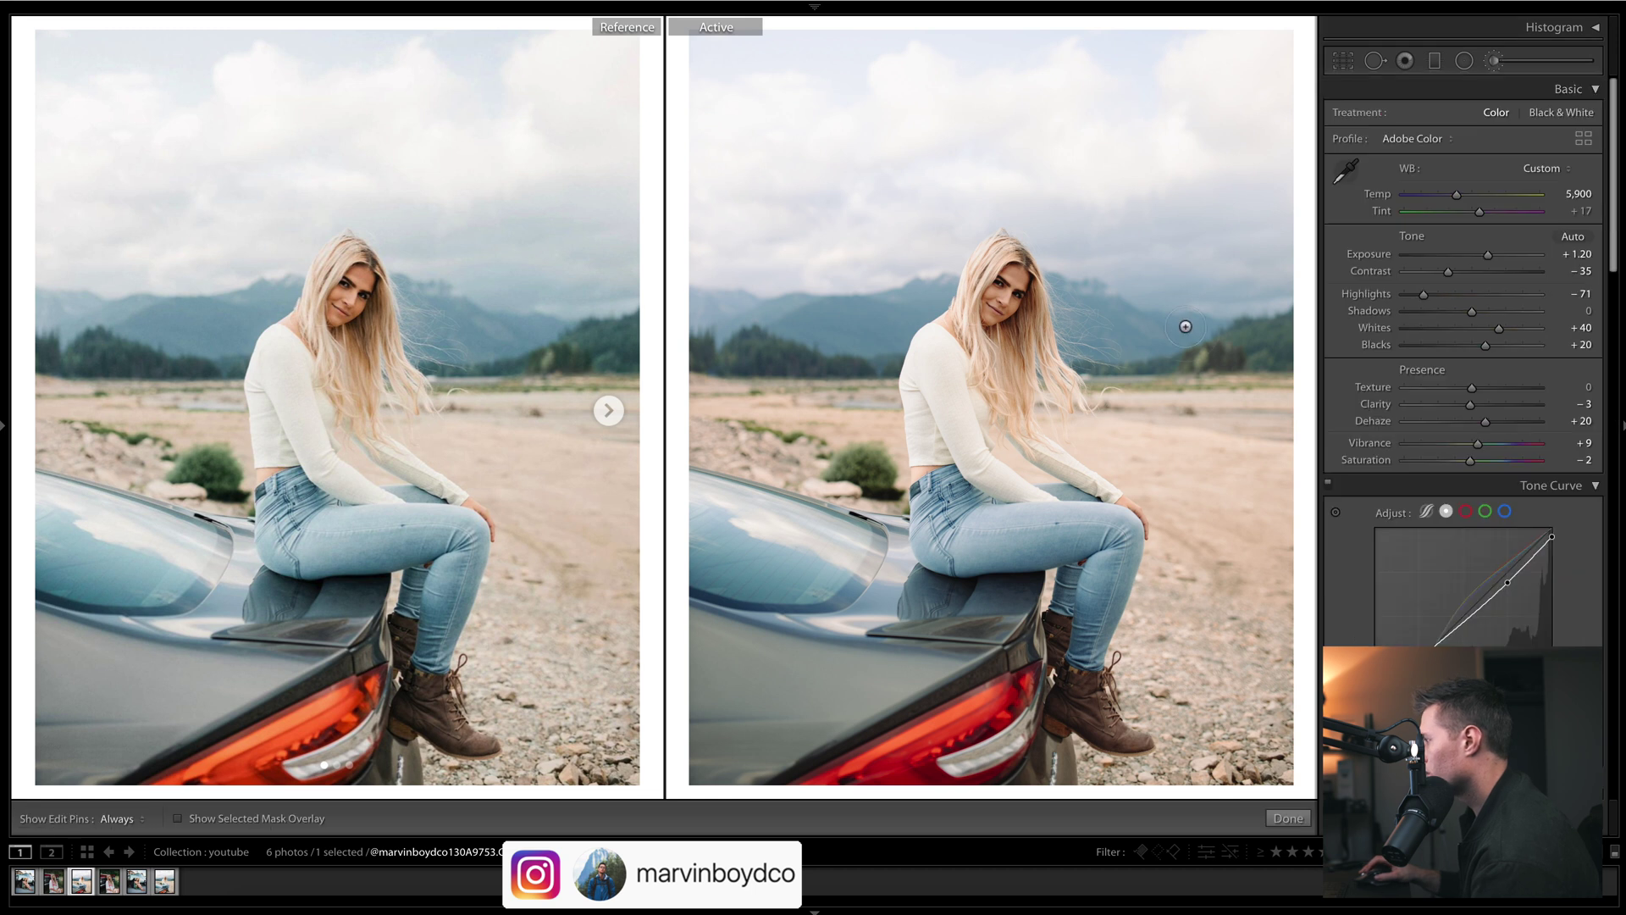
{"action": "left_click", "coordinate": [1015, 273]}
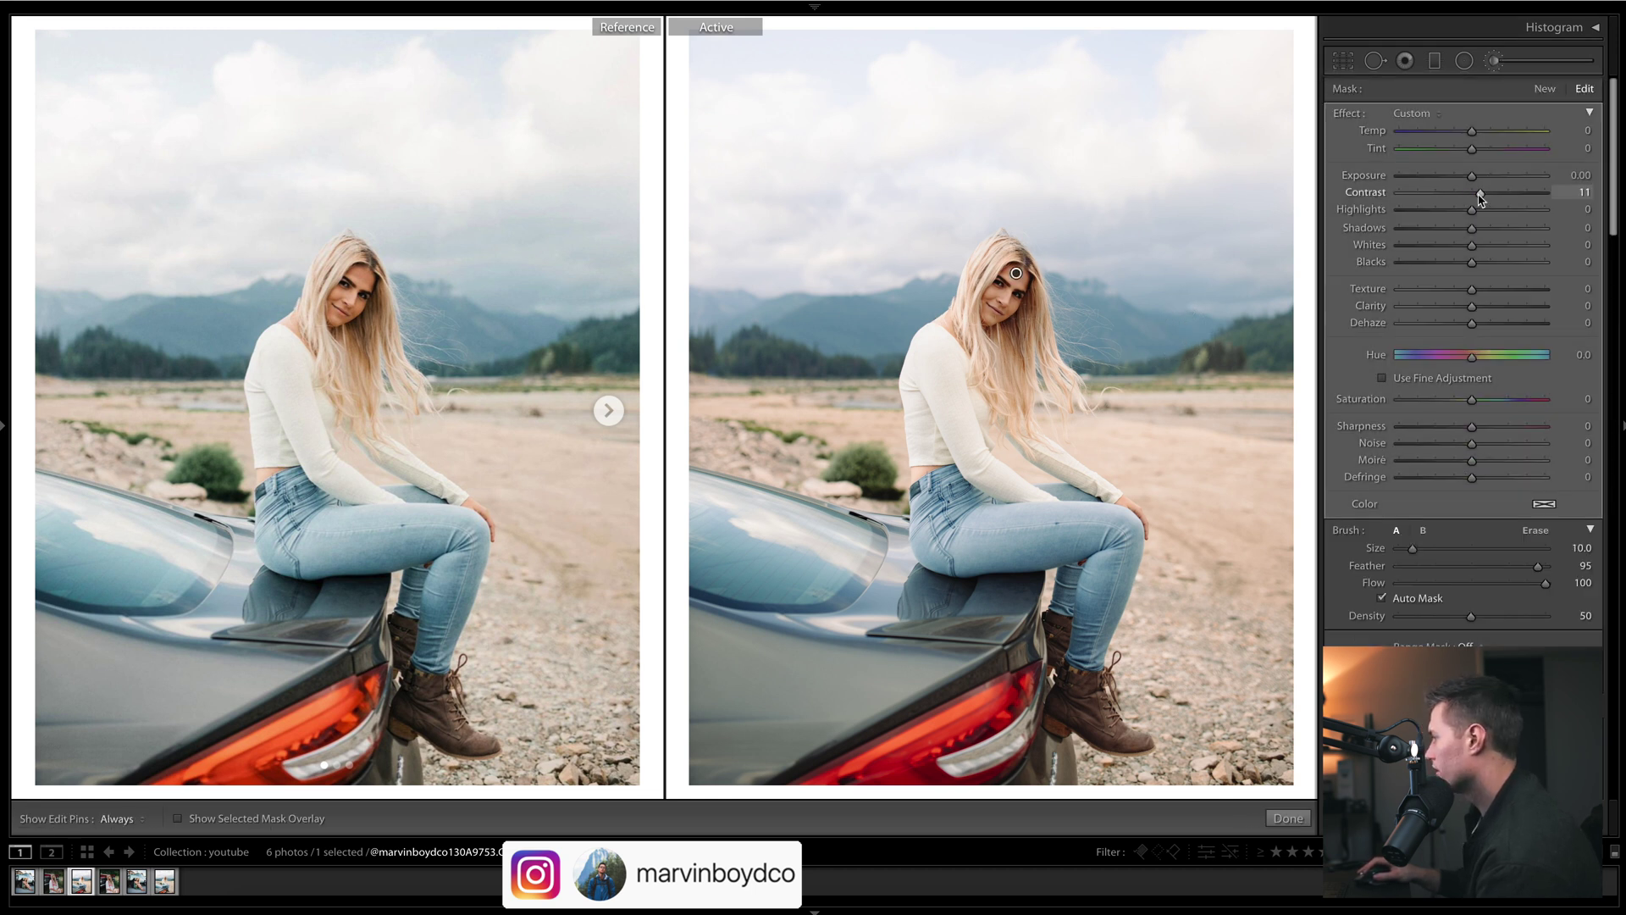
{"action": "left_click_drag", "start_coordinate": [1479, 181], "coordinate": [1483, 181]}
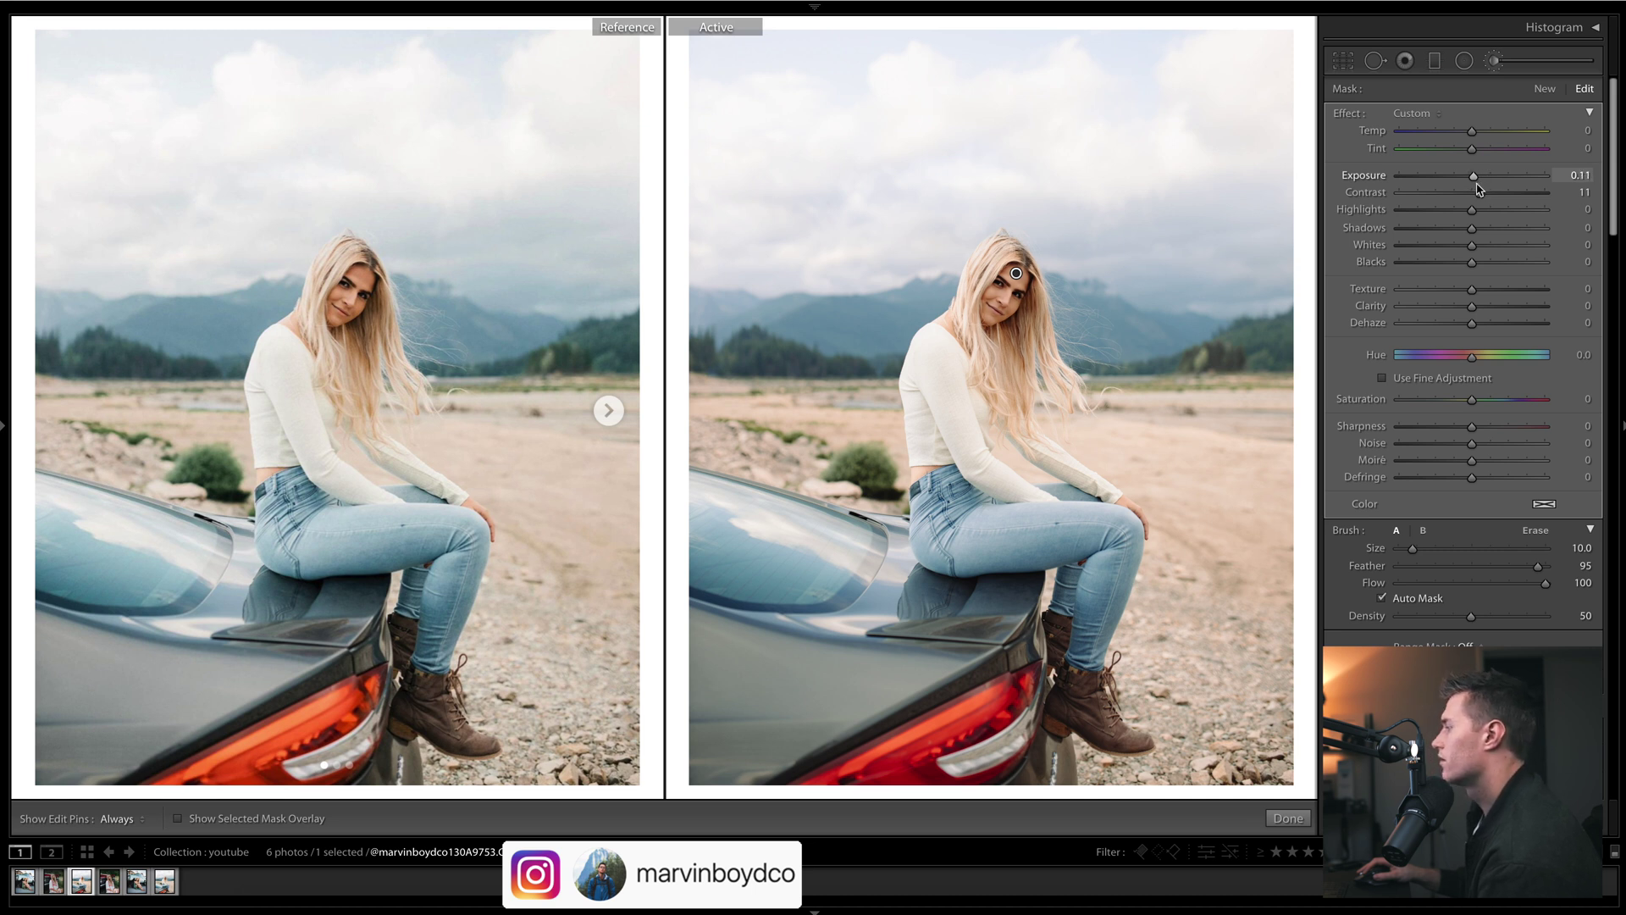
{"action": "key", "text": "k"}
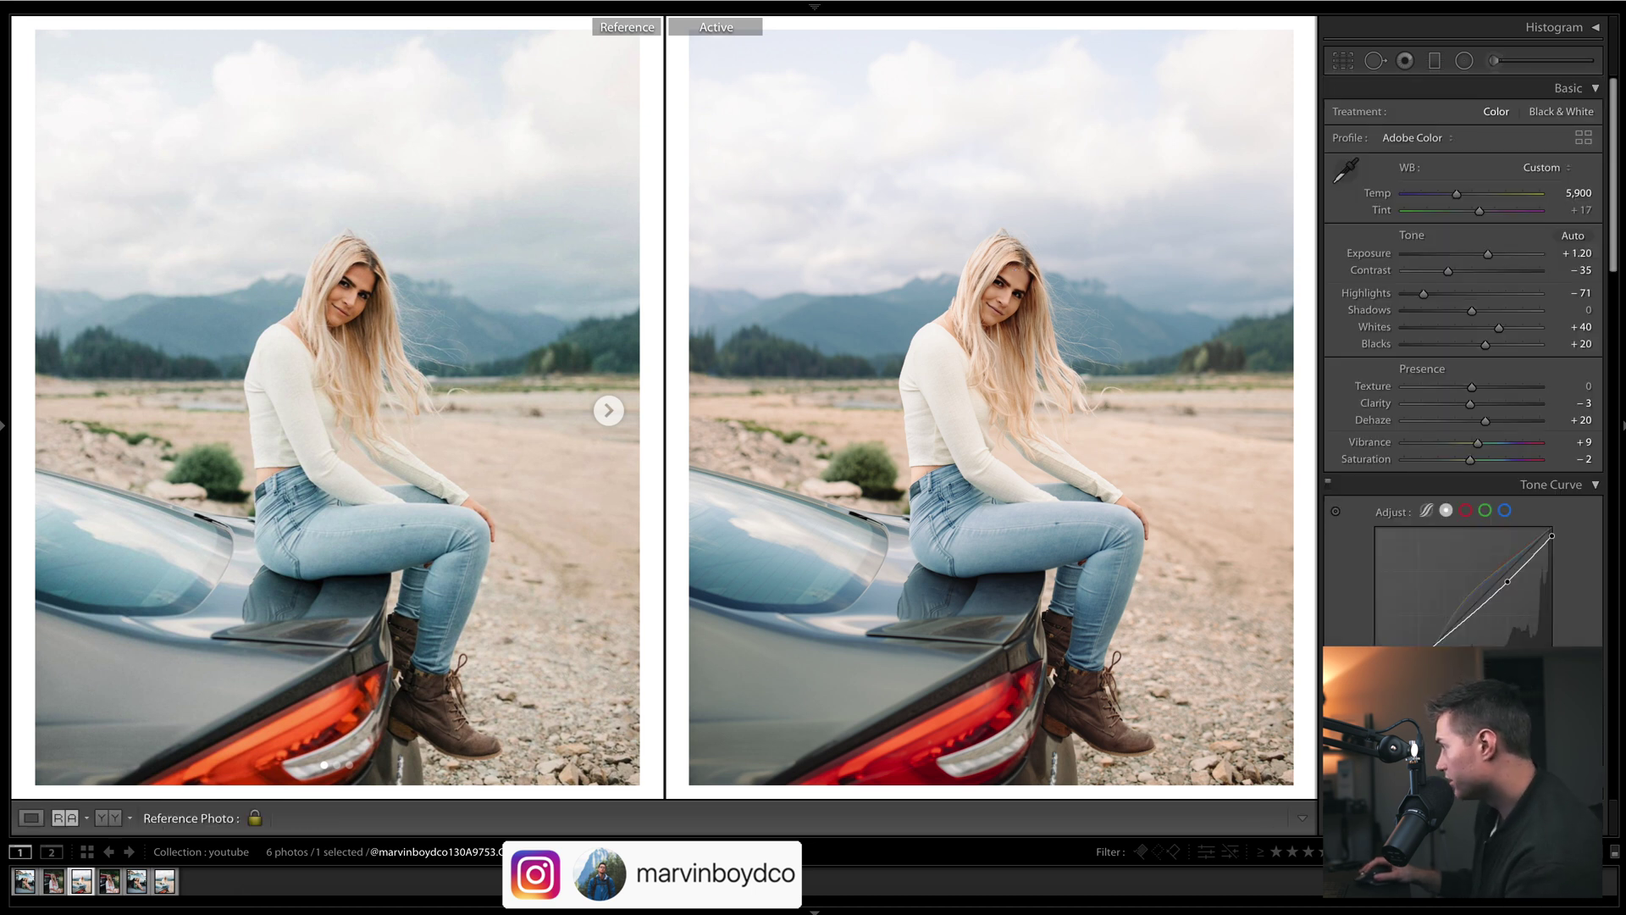
Set the Blue hue to -5.
{"action": "scroll", "coordinate": [1609, 203], "scroll_direction": "down", "scroll_amount": 10}
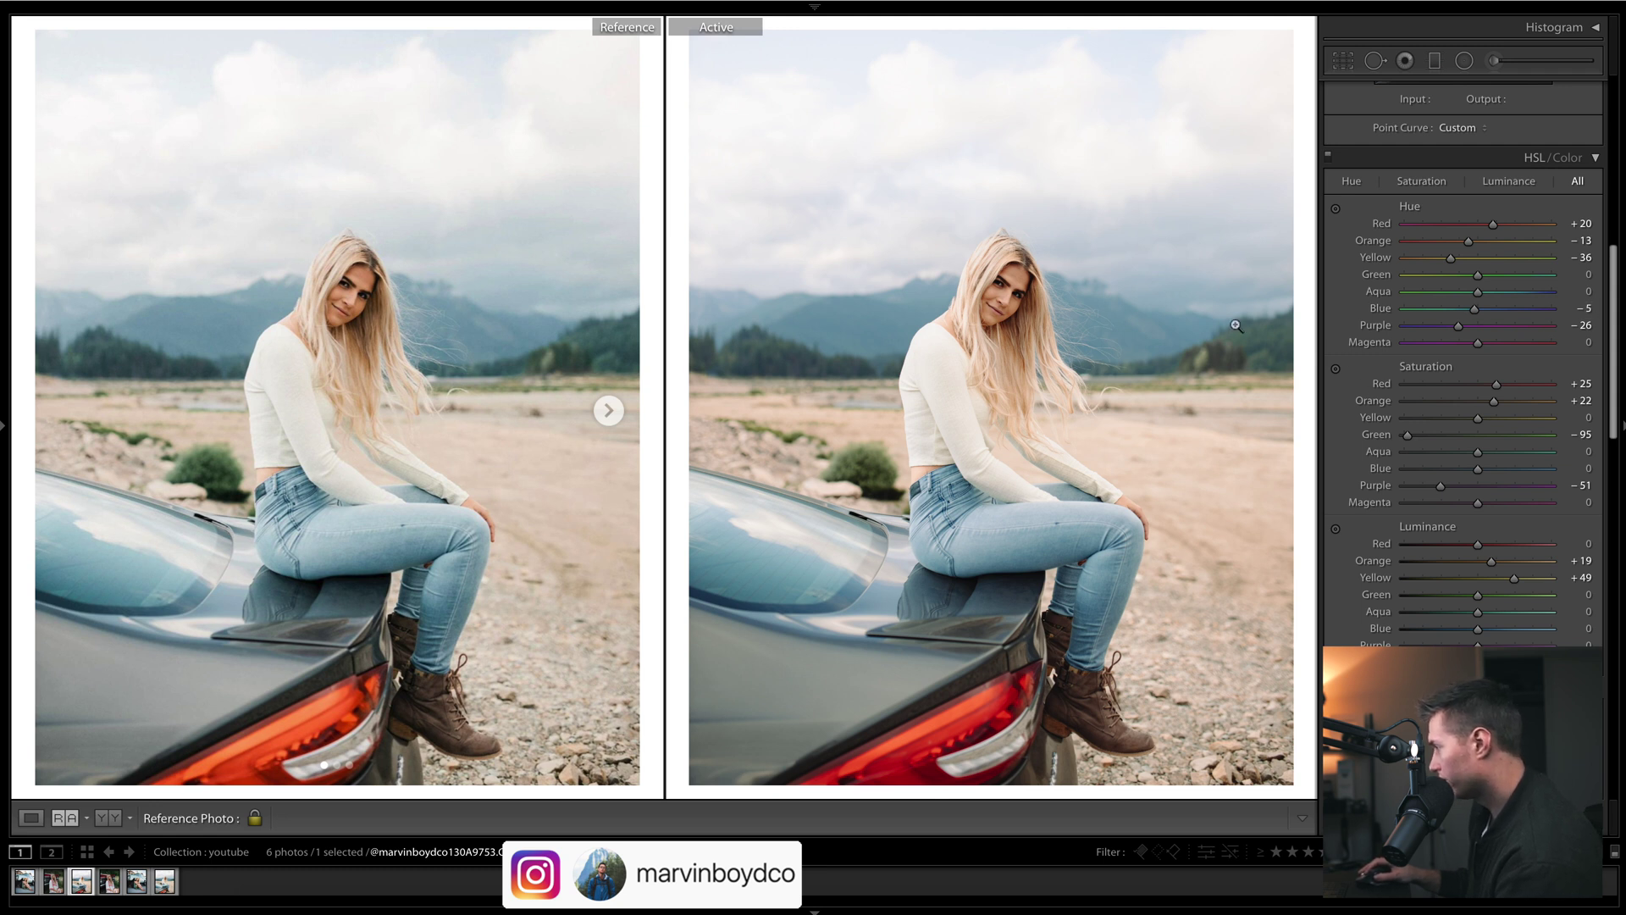
{"action": "mouse_move", "coordinate": [1478, 296]}
{"action": "left_mouse_down"}
{"action": "mouse_move", "coordinate": [1454, 298]}
{"action": "mouse_move", "coordinate": [1479, 295]}
{"action": "left_mouse_up"}
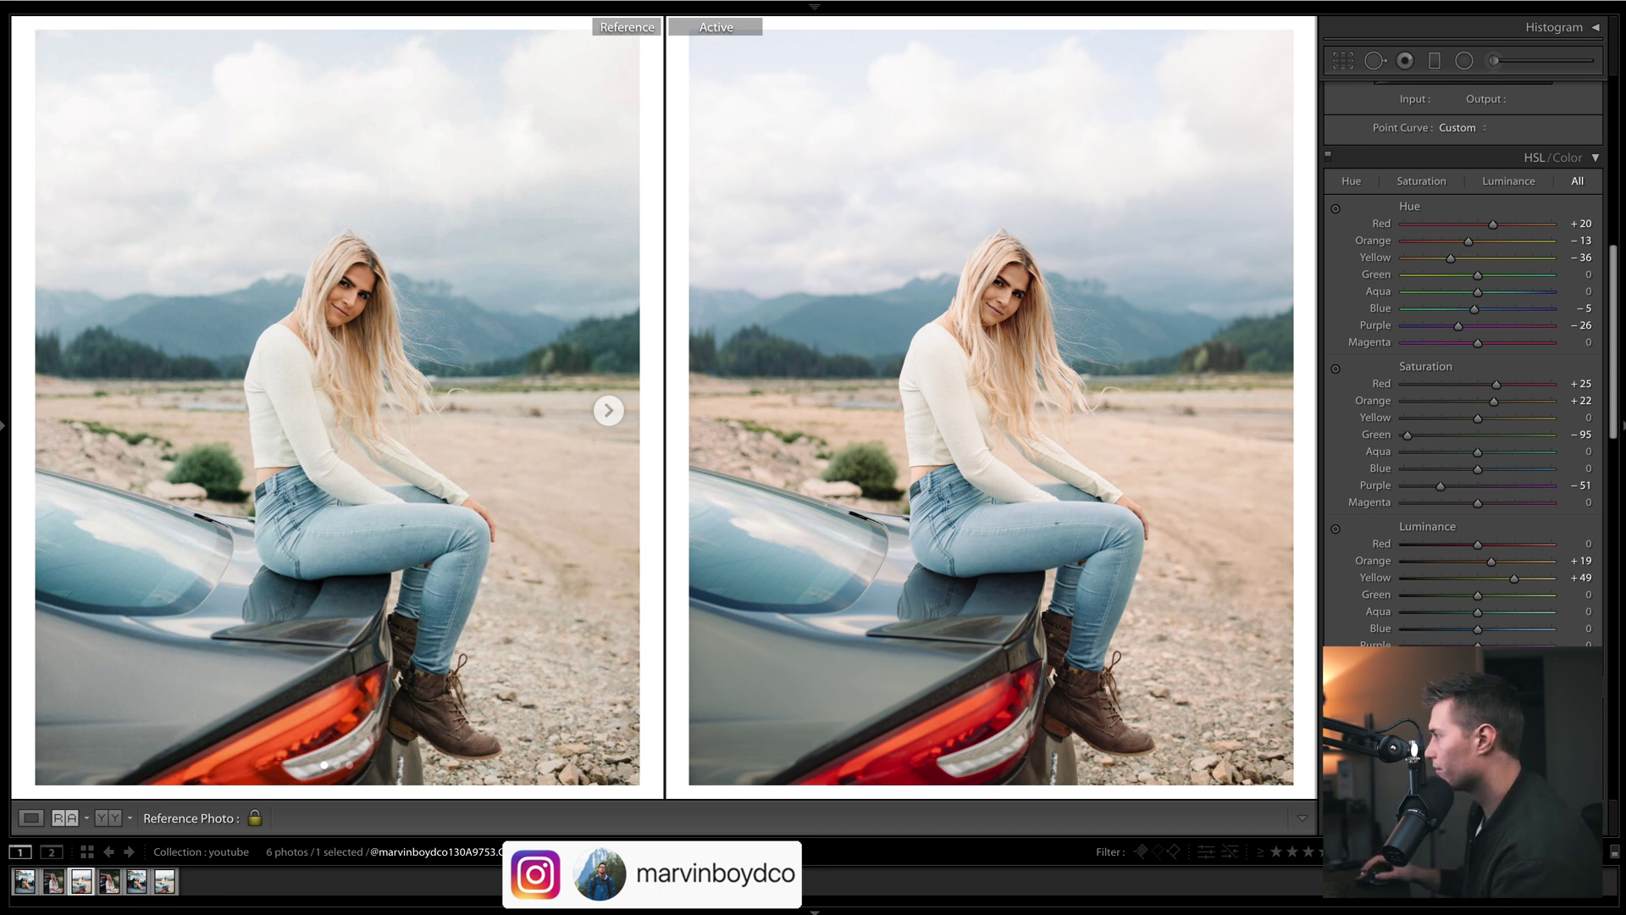
Compare the edited car portrait with its unedited original by resetting all its settings and restoring them.
{"action": "scroll", "coordinate": [1463, 381], "scroll_direction": "up", "scroll_amount": 10}
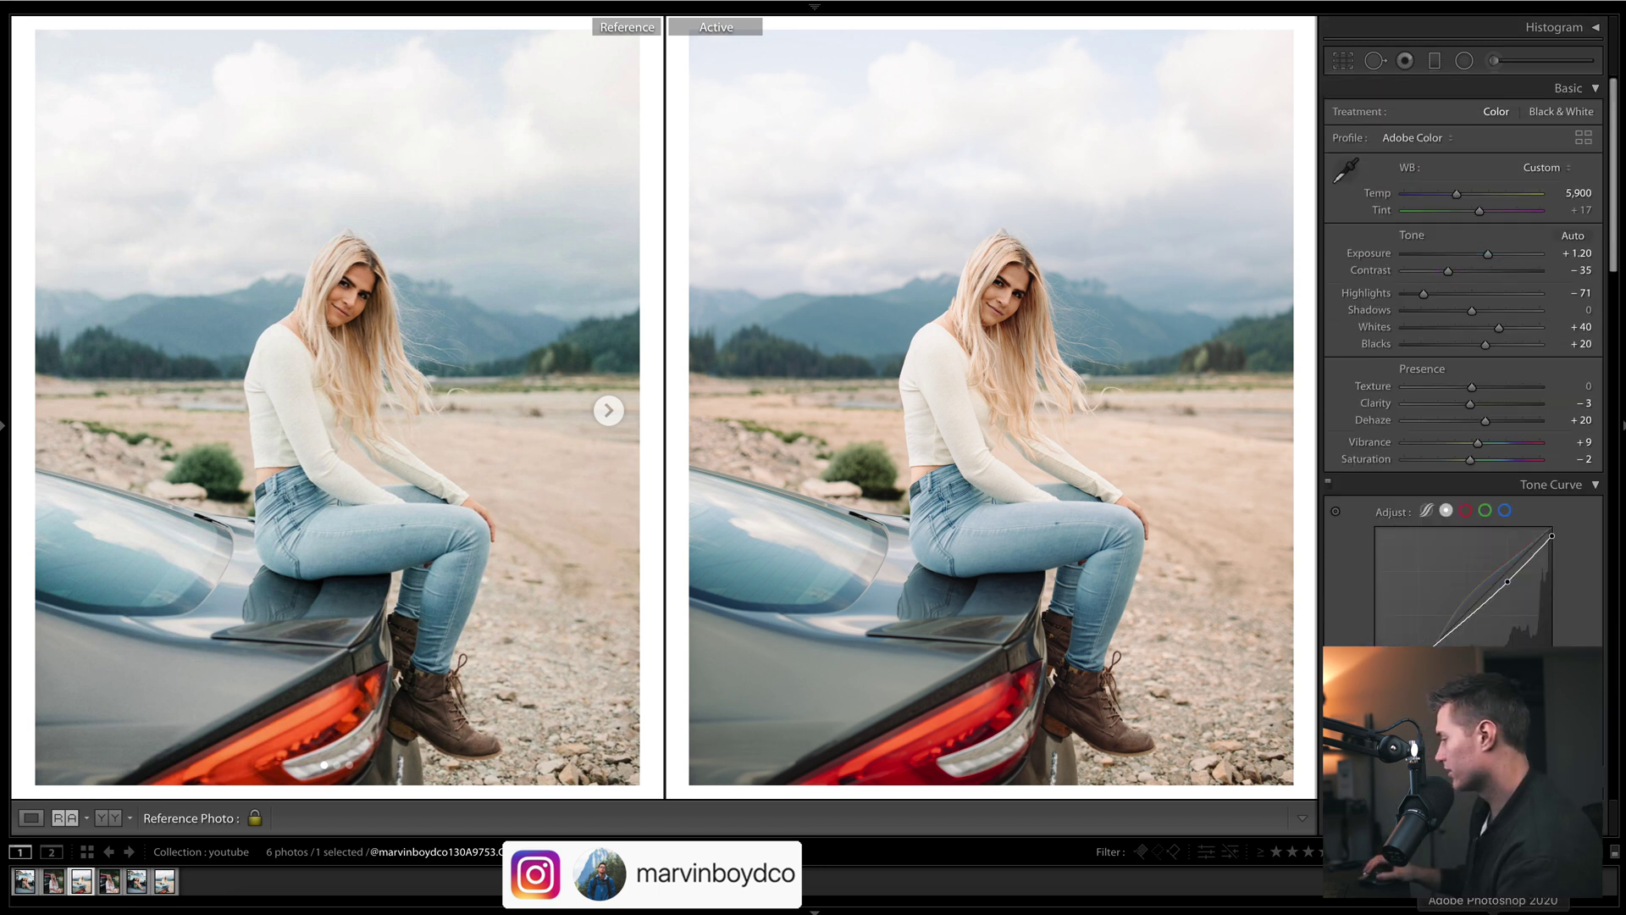
{"action": "key", "text": "ctrl+shift+r"}
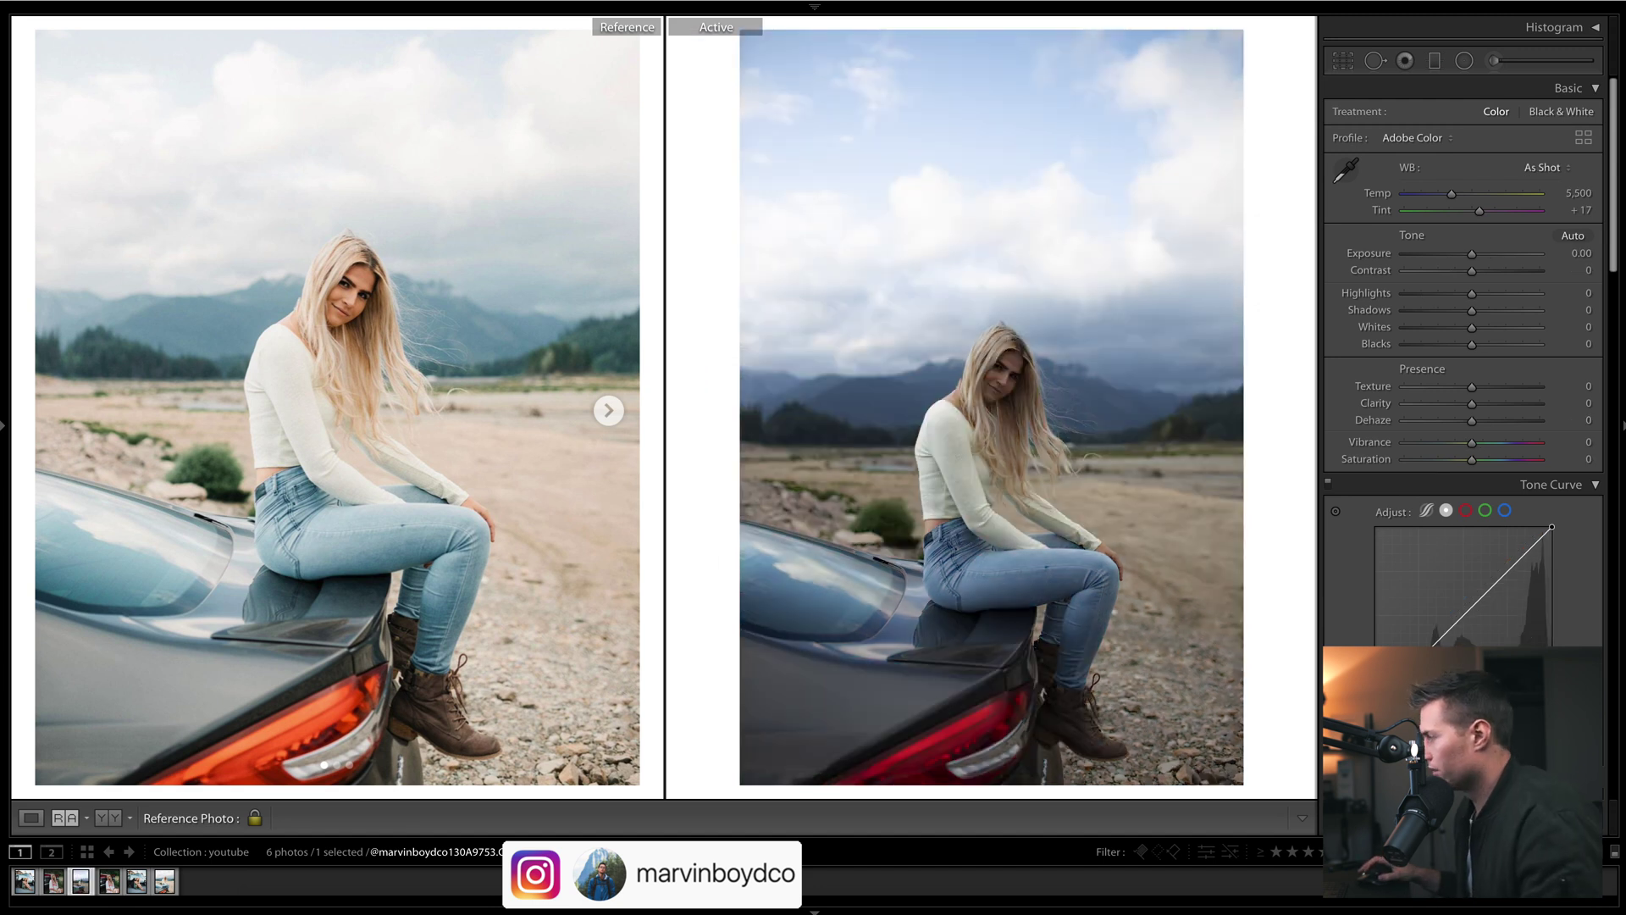
{"action": "key", "text": "ctrl+z"}
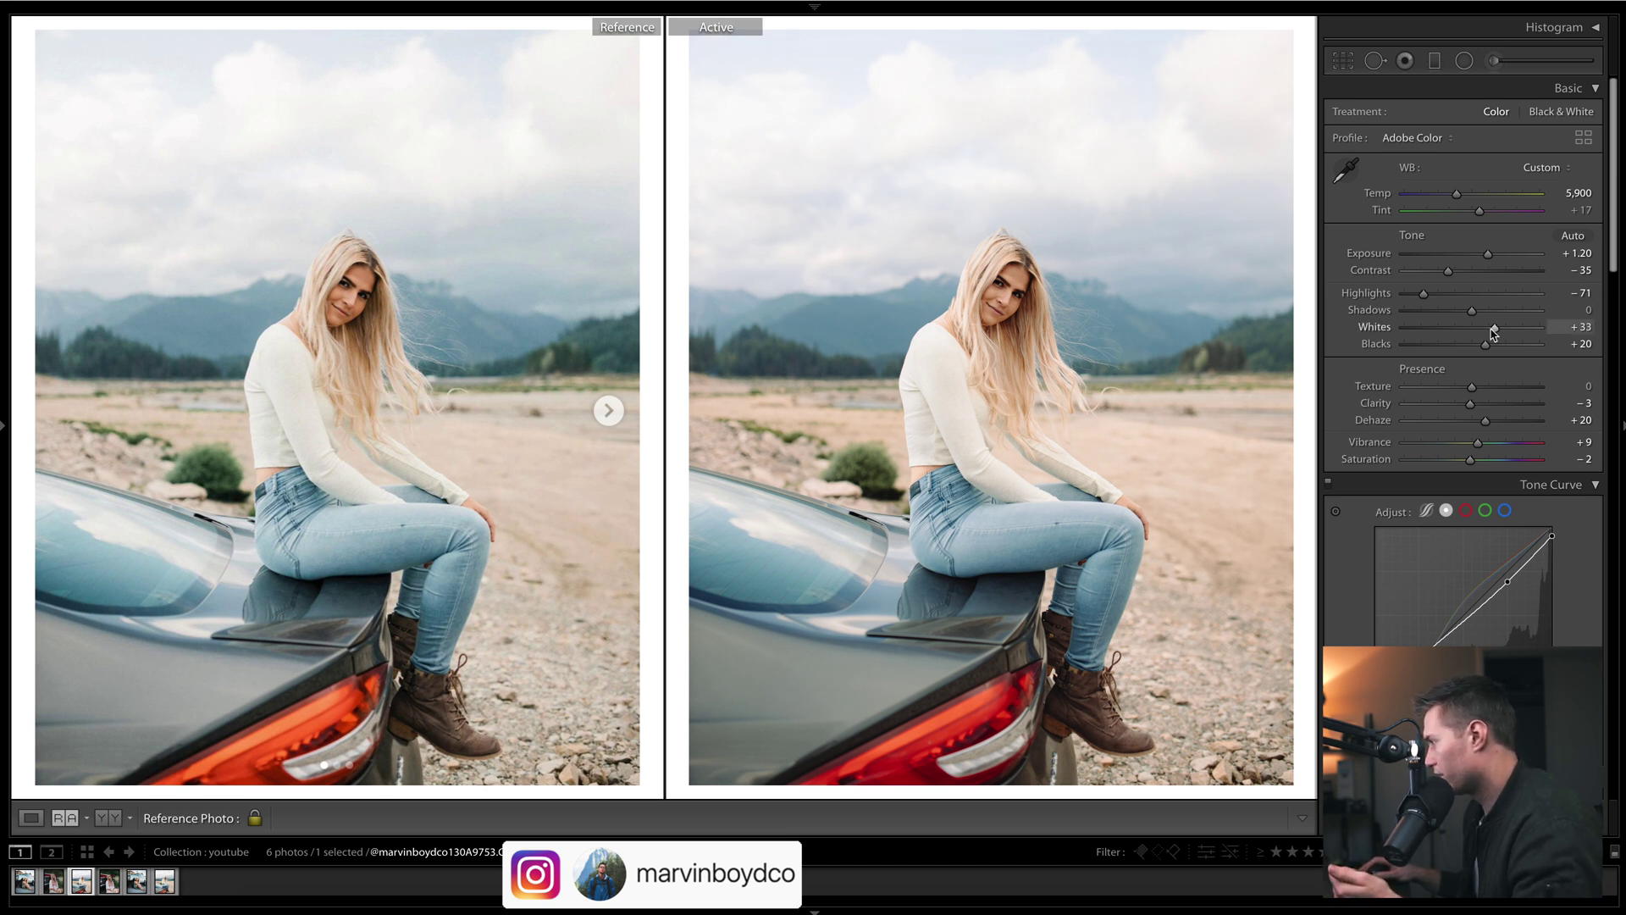
Set the car portrait's Whites to +10.
{"action": "left_click_drag", "start_coordinate": [1490, 332], "coordinate": [1470, 332]}
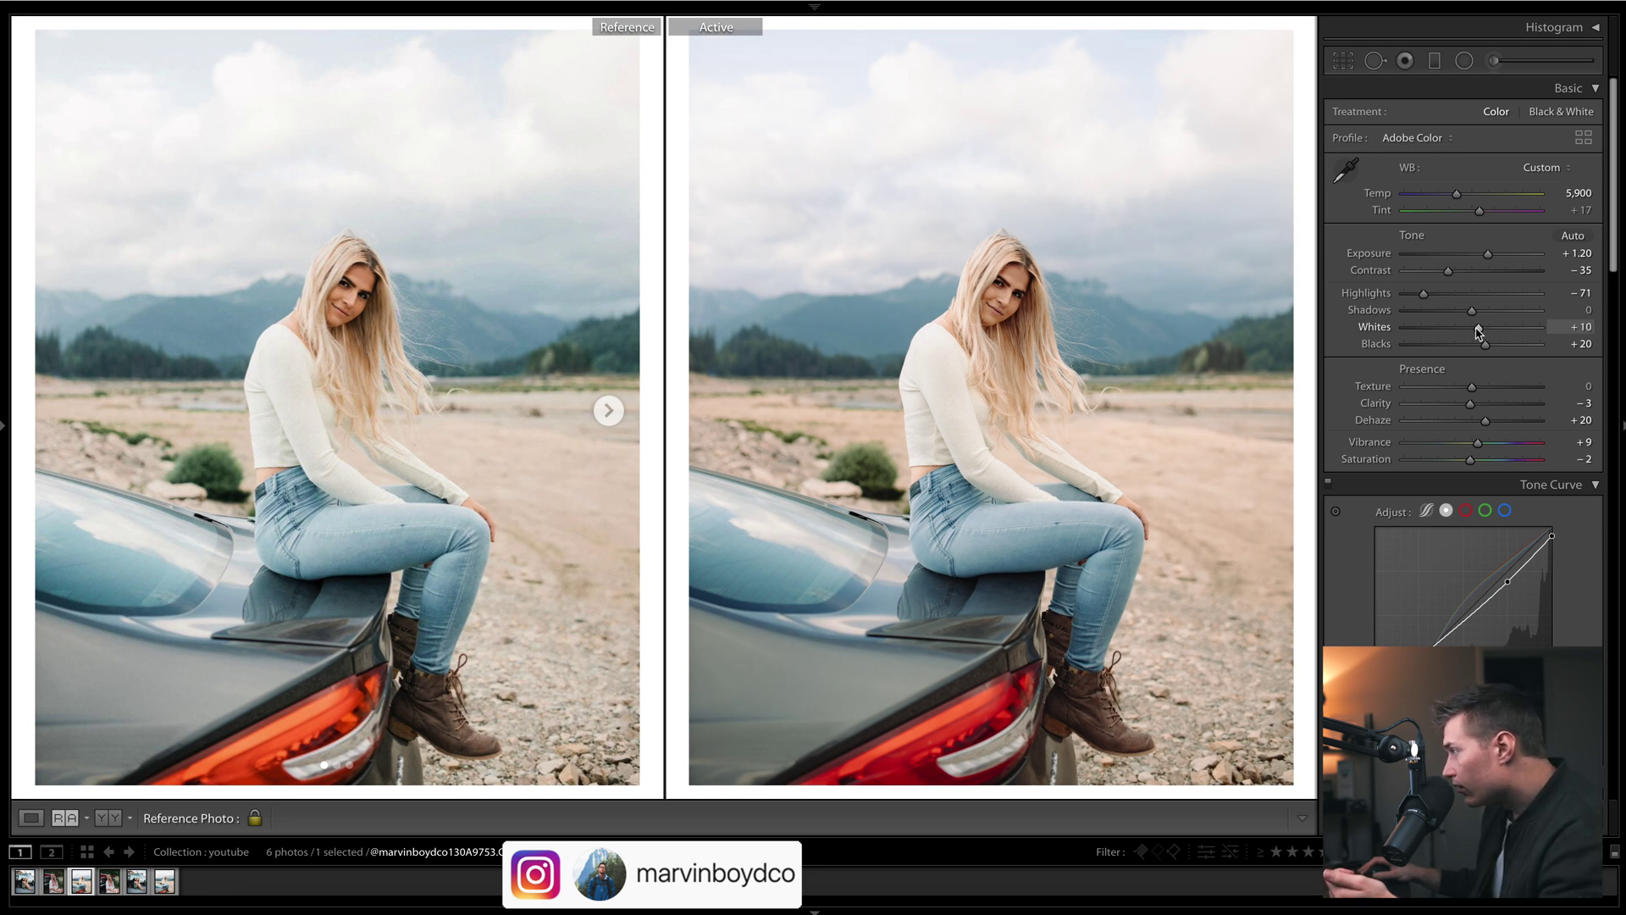
{"action": "scroll", "coordinate": [1516, 246], "scroll_direction": "down", "scroll_amount": 1}
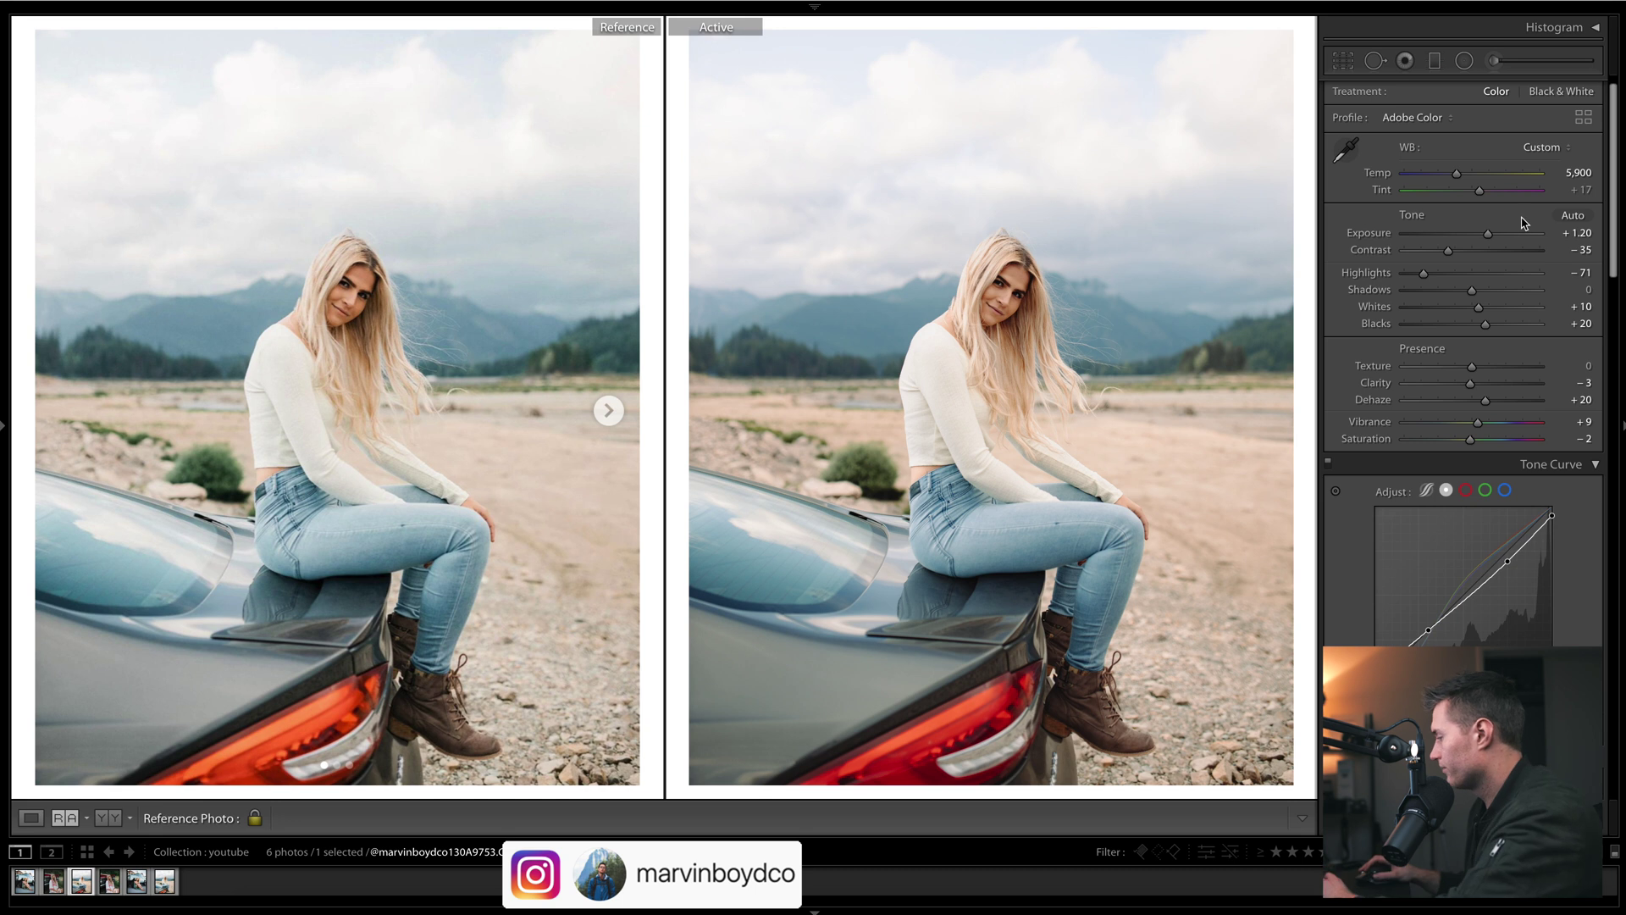
Check the car portrait and the truck portrait against their unedited originals, resetting each photo and restoring its edits.
{"action": "key", "text": "ctrl+shift+r"}
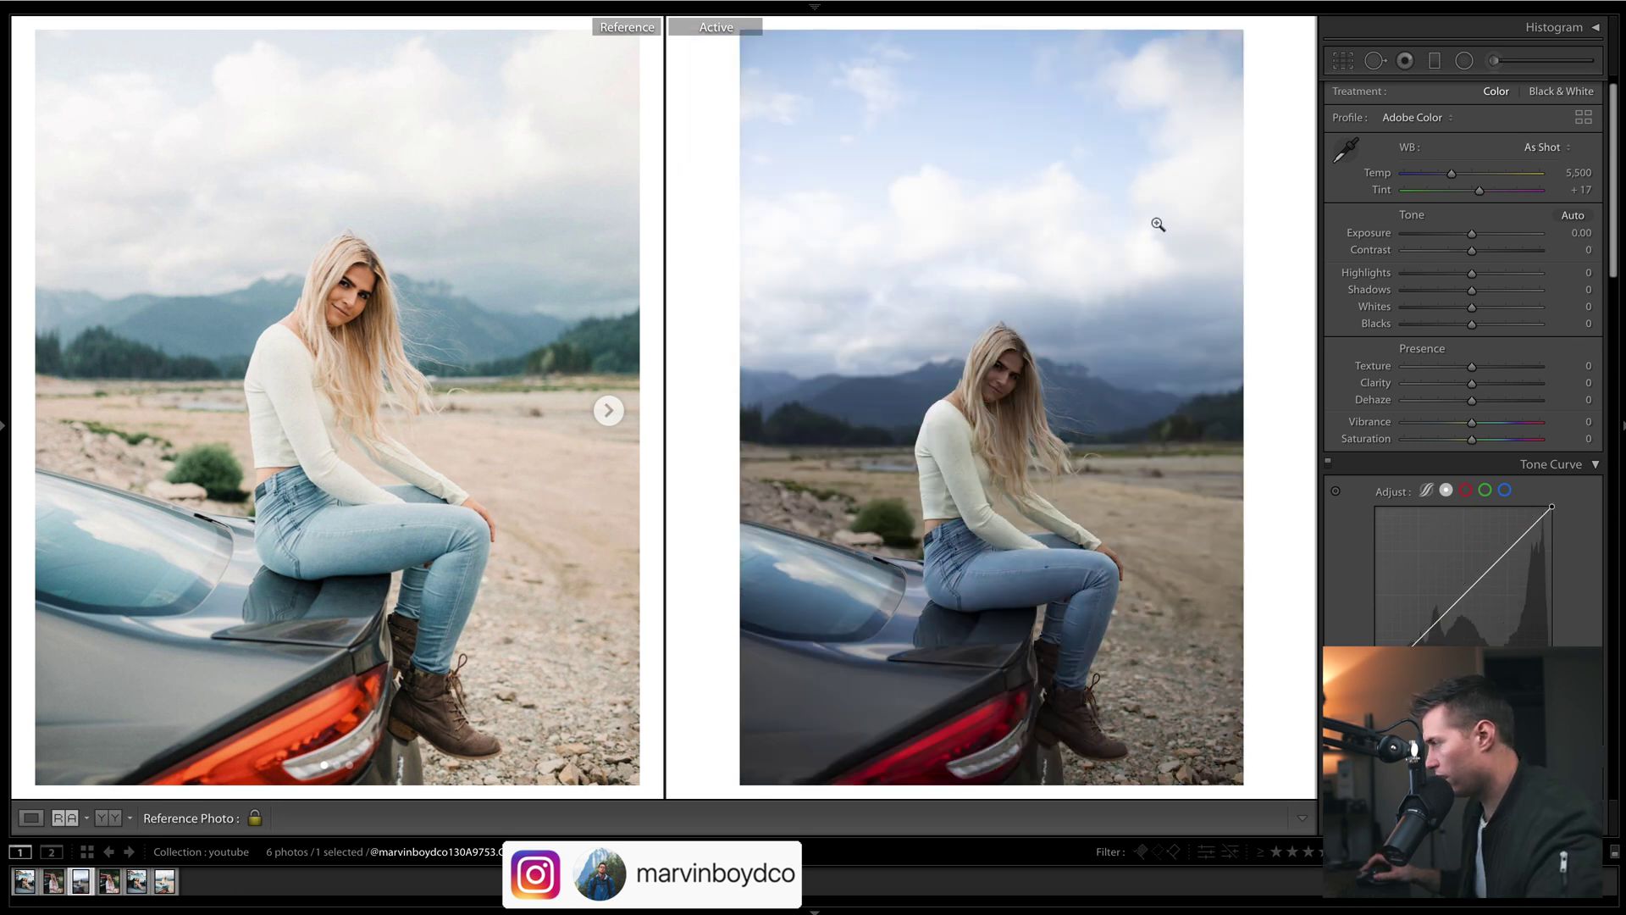
{"action": "key", "text": "ctrl+z"}
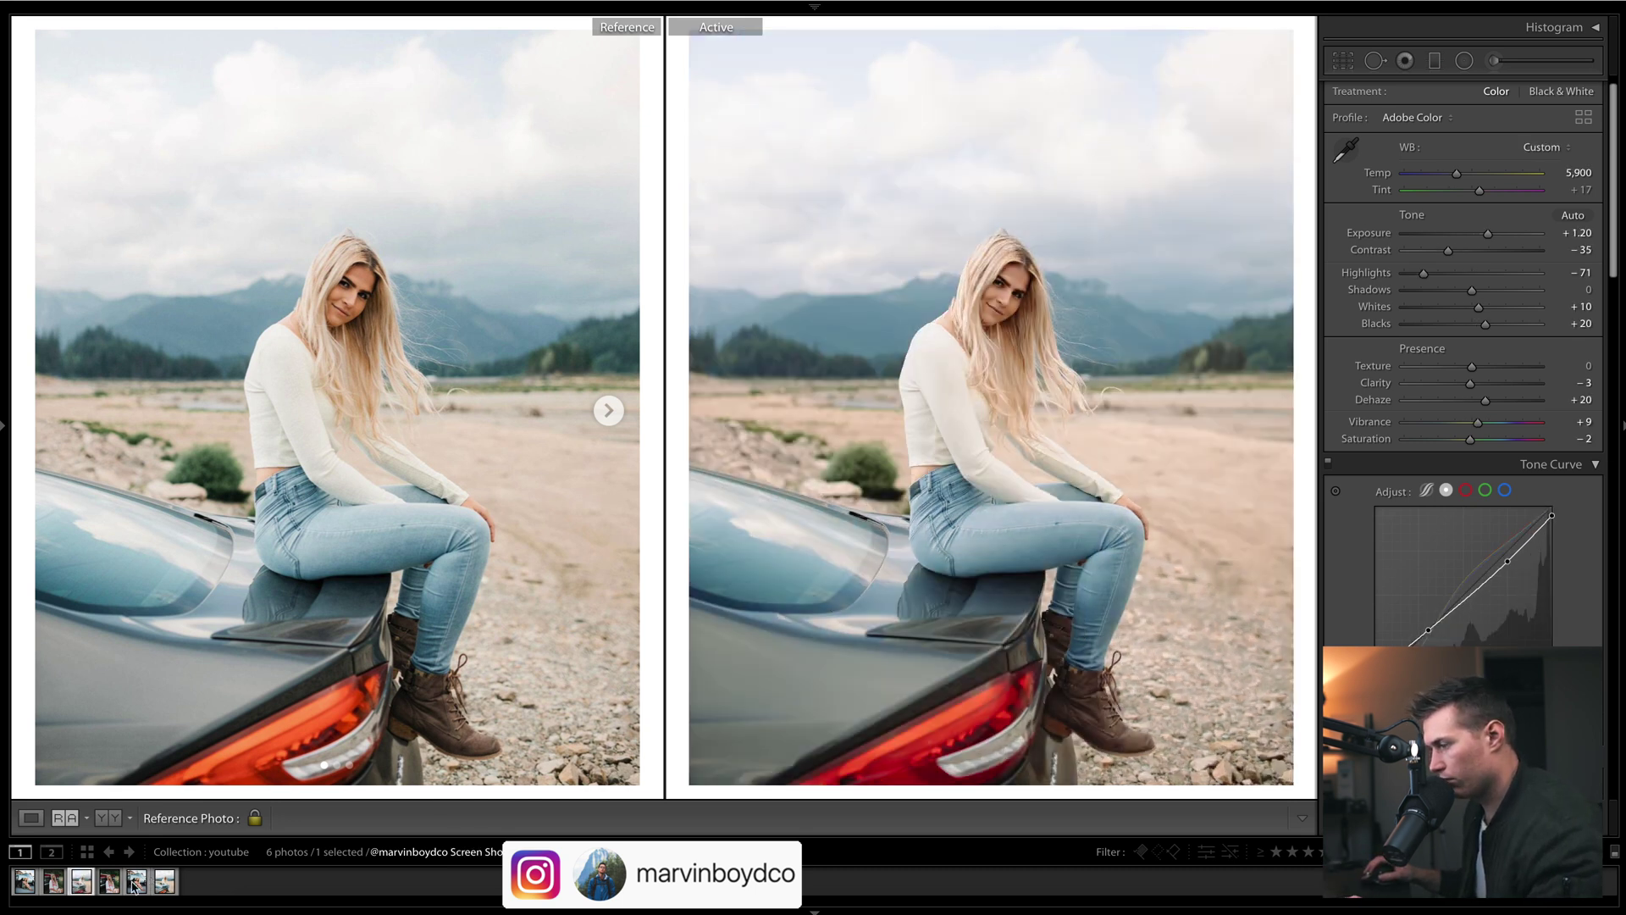
{"action": "left_click", "coordinate": [24, 881]}
{"action": "key", "text": "ctrl+shift+r"}
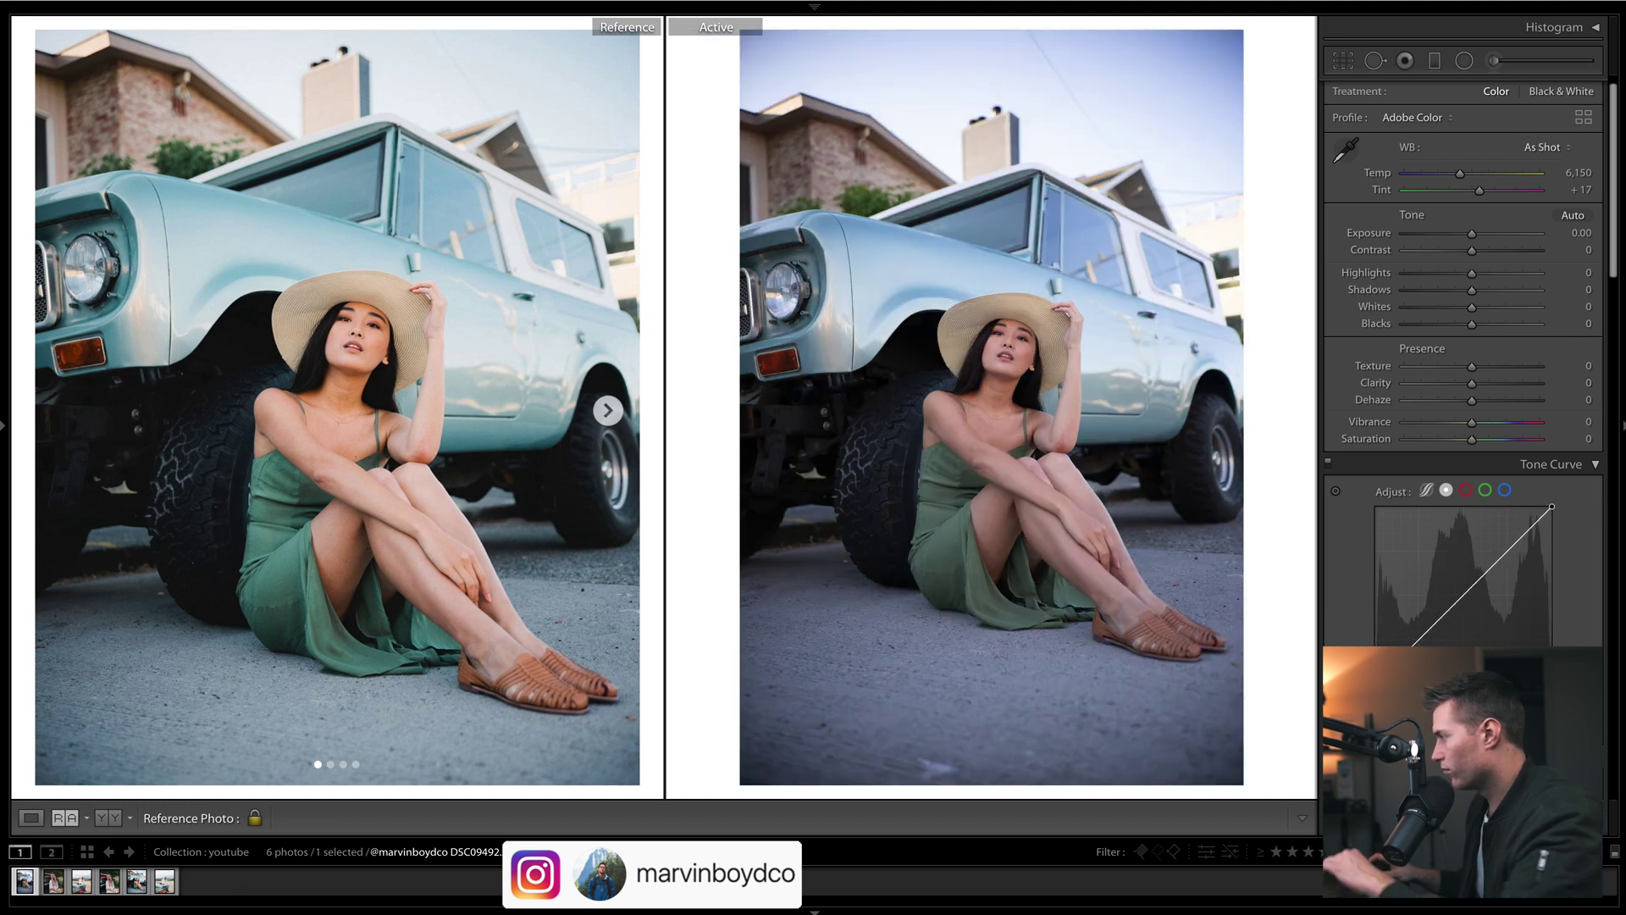
{"action": "key", "text": "ctrl+z"}
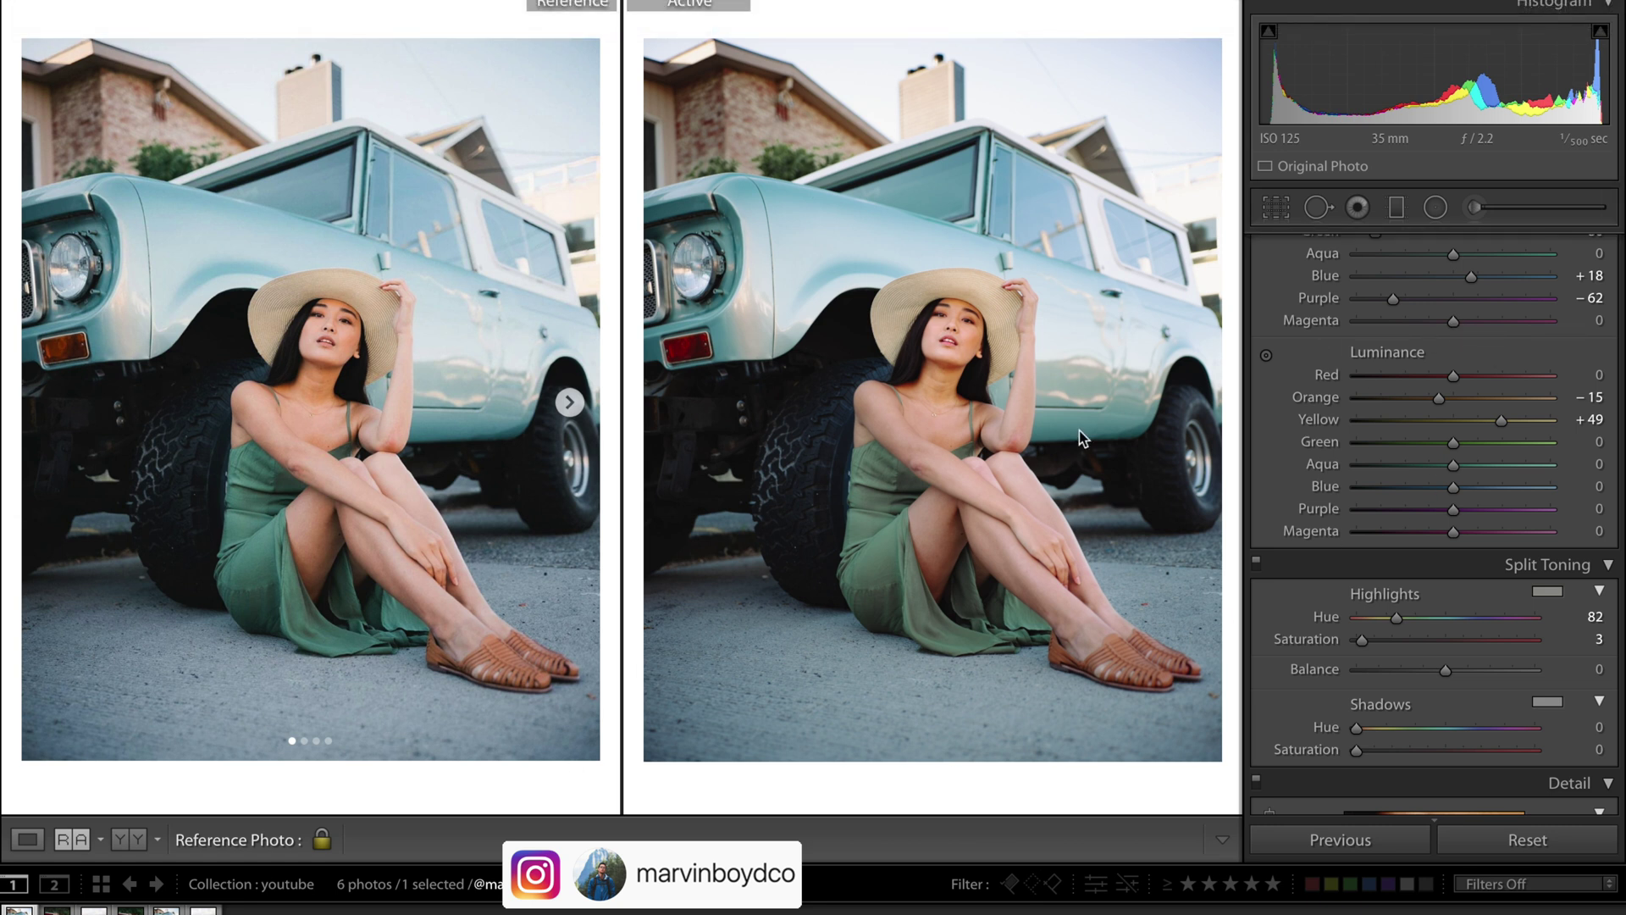
Set the truck portrait's Yellow hue to -10 and its Yellow saturation to -45.
{"action": "scroll", "coordinate": [1578, 446], "scroll_direction": "up", "scroll_amount": 10}
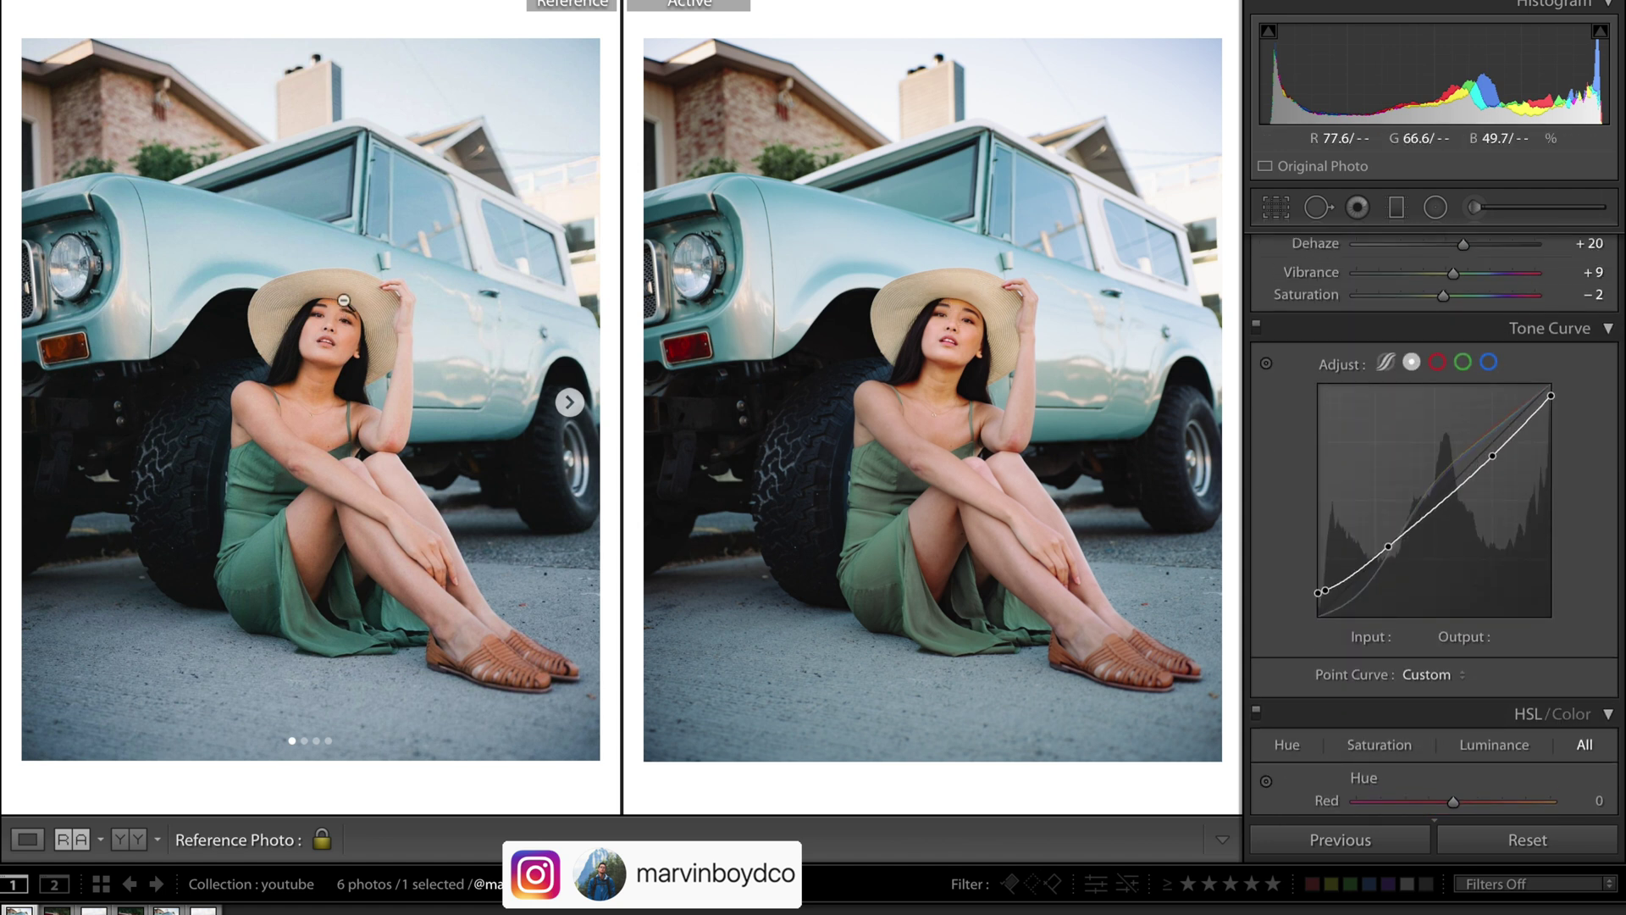
{"action": "scroll", "coordinate": [1434, 525], "scroll_direction": "down", "scroll_amount": 12}
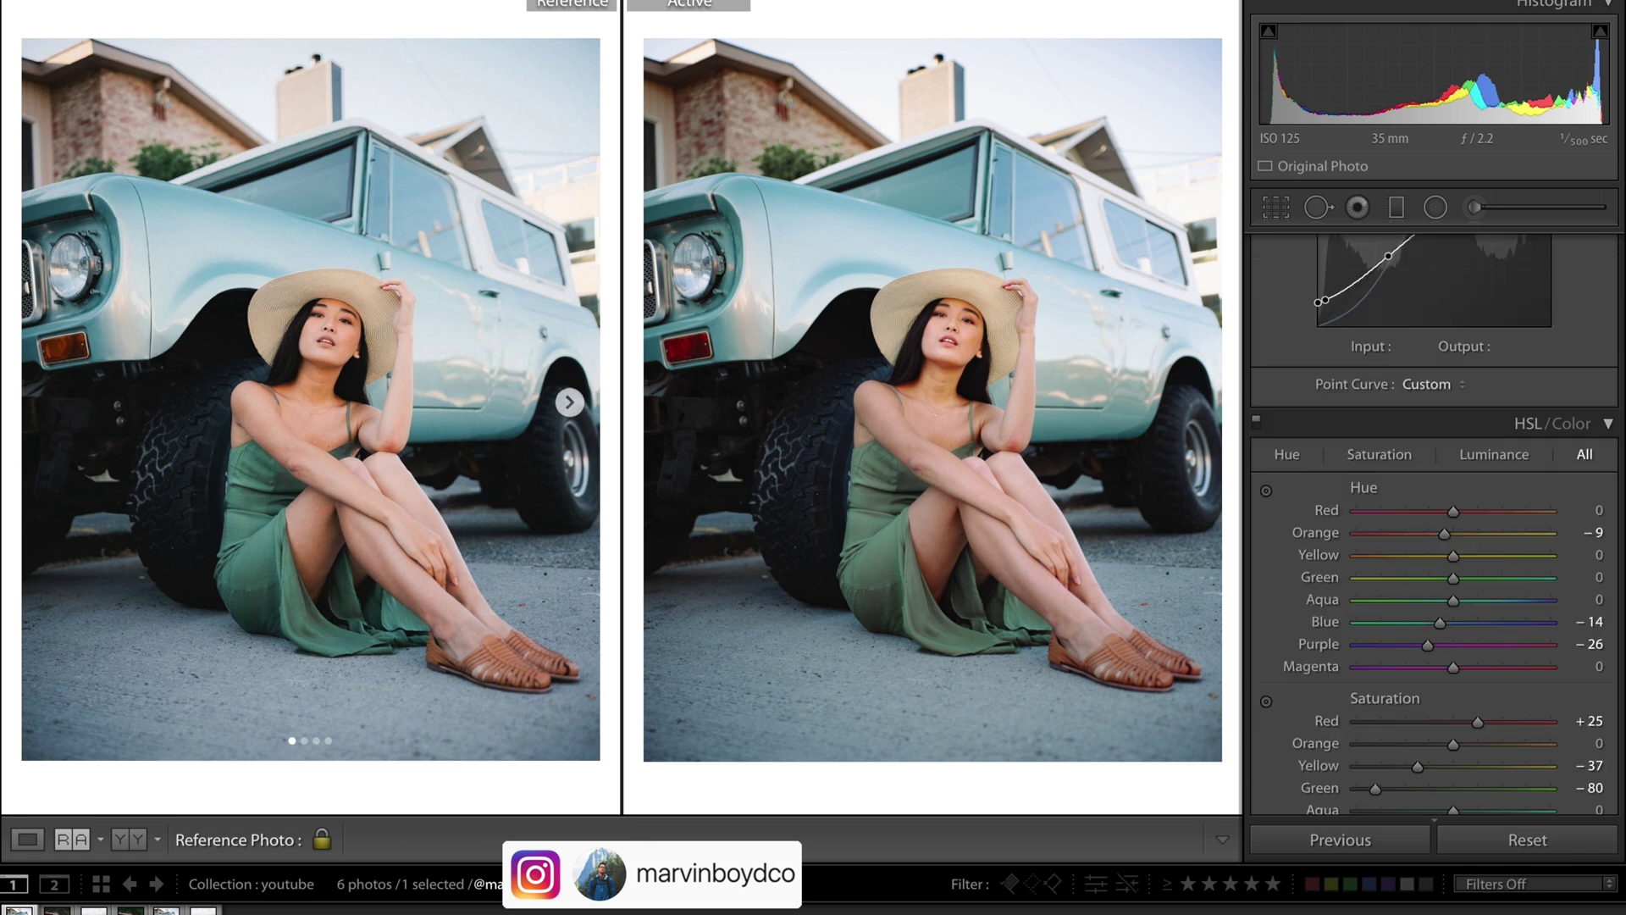
{"action": "scroll", "coordinate": [1434, 310], "scroll_direction": "down", "scroll_amount": 1}
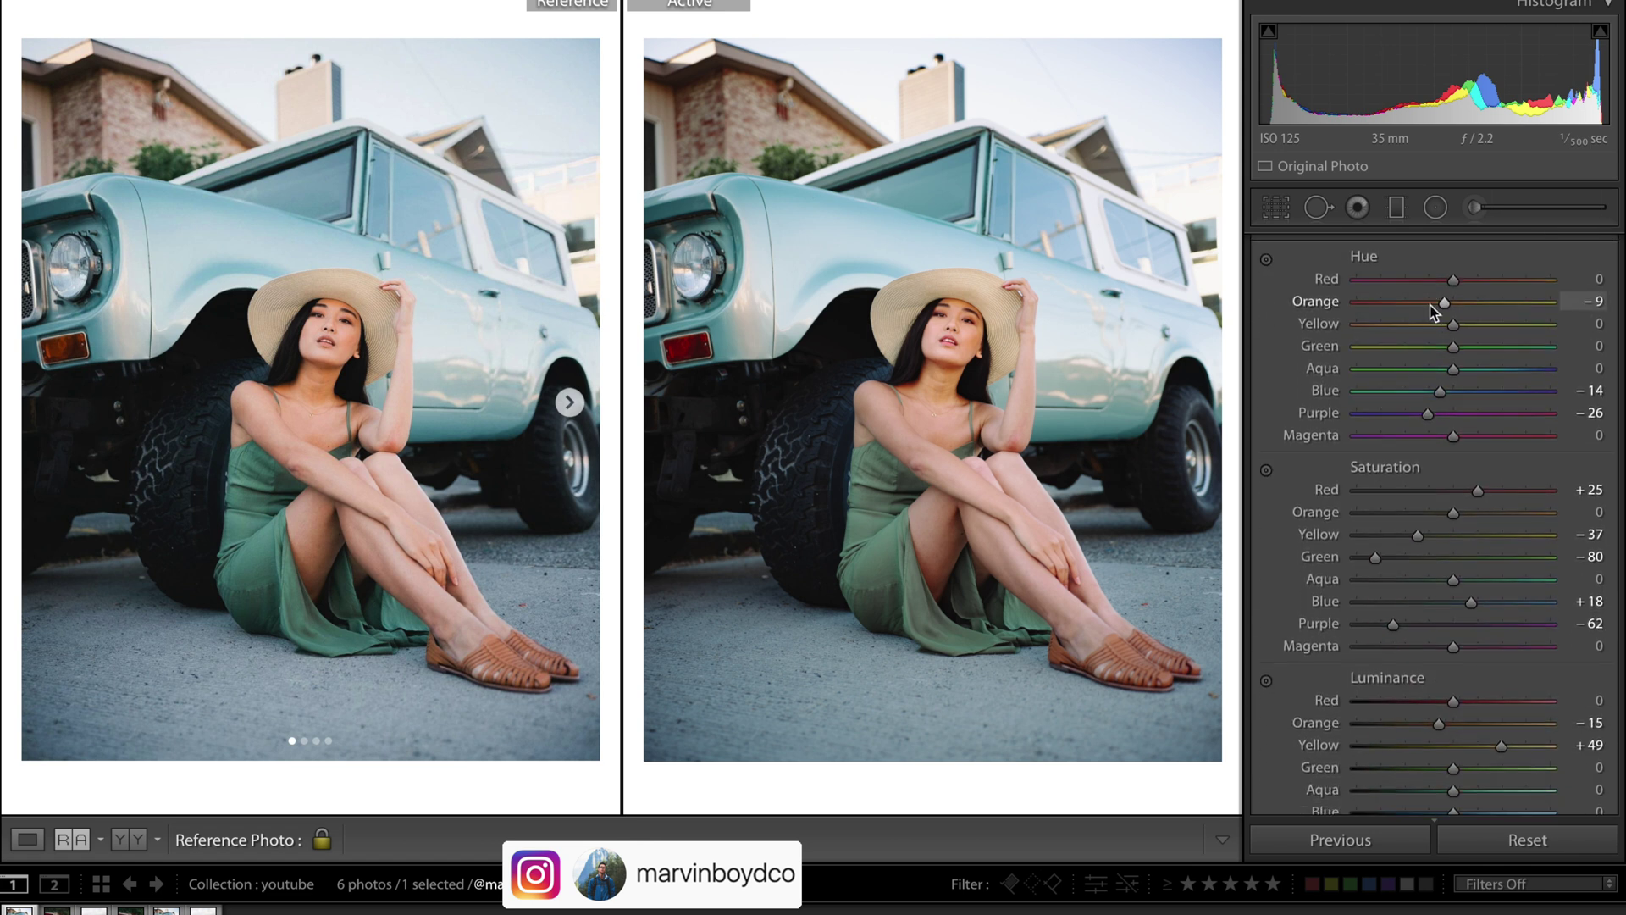
{"action": "left_click_drag", "start_coordinate": [1454, 330], "coordinate": [1319, 325]}
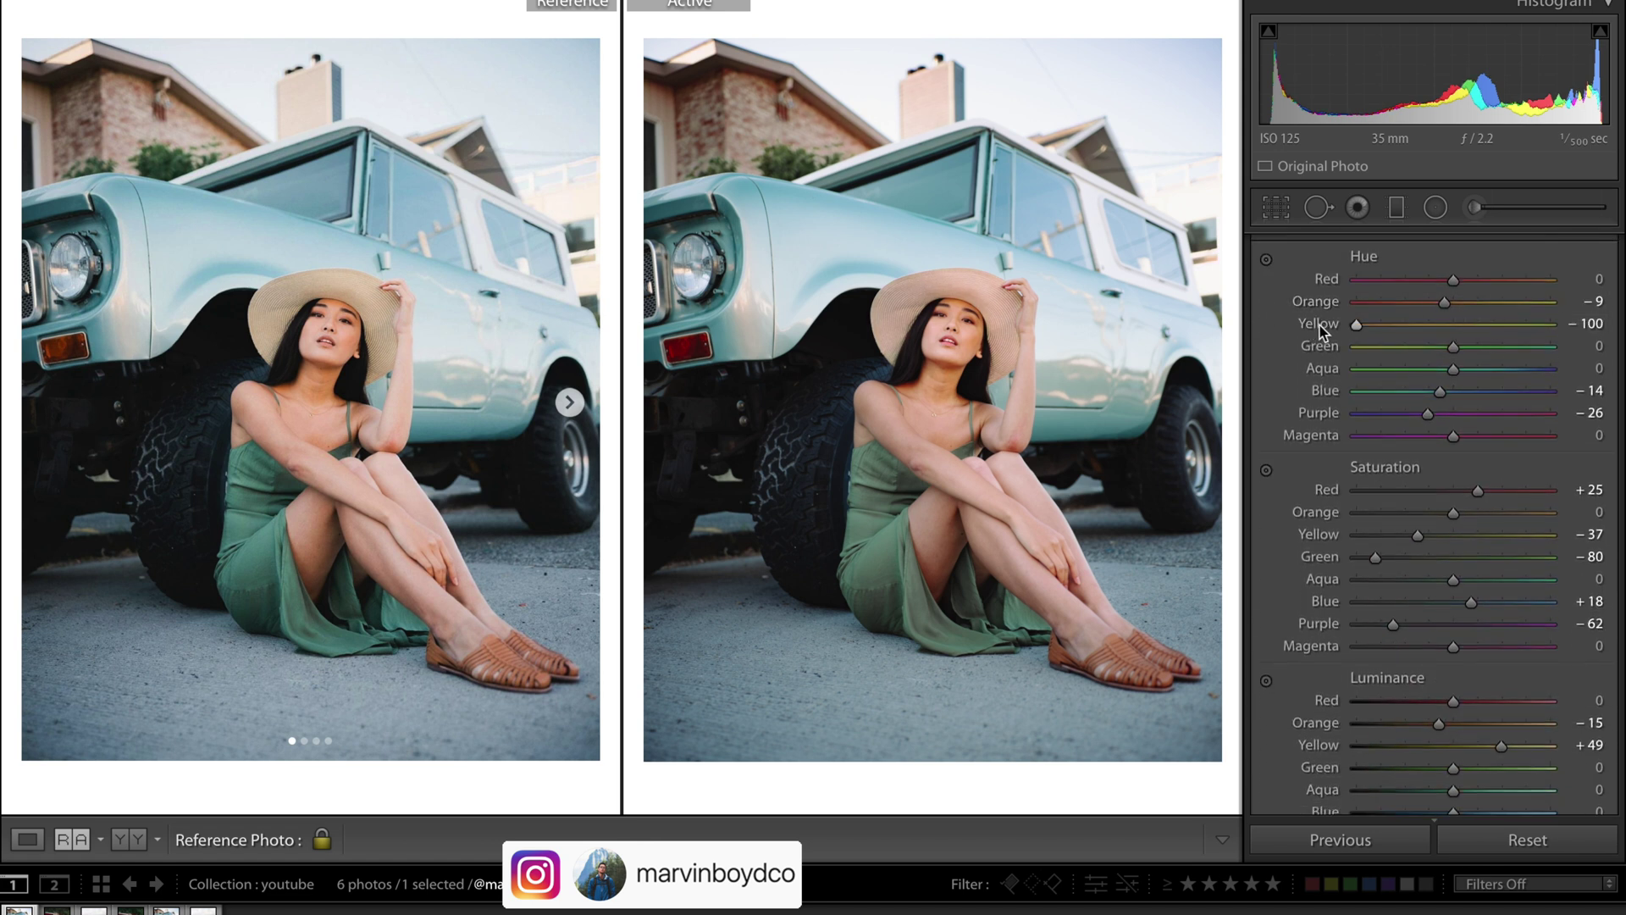
{"action": "key", "text": "ctrl+z"}
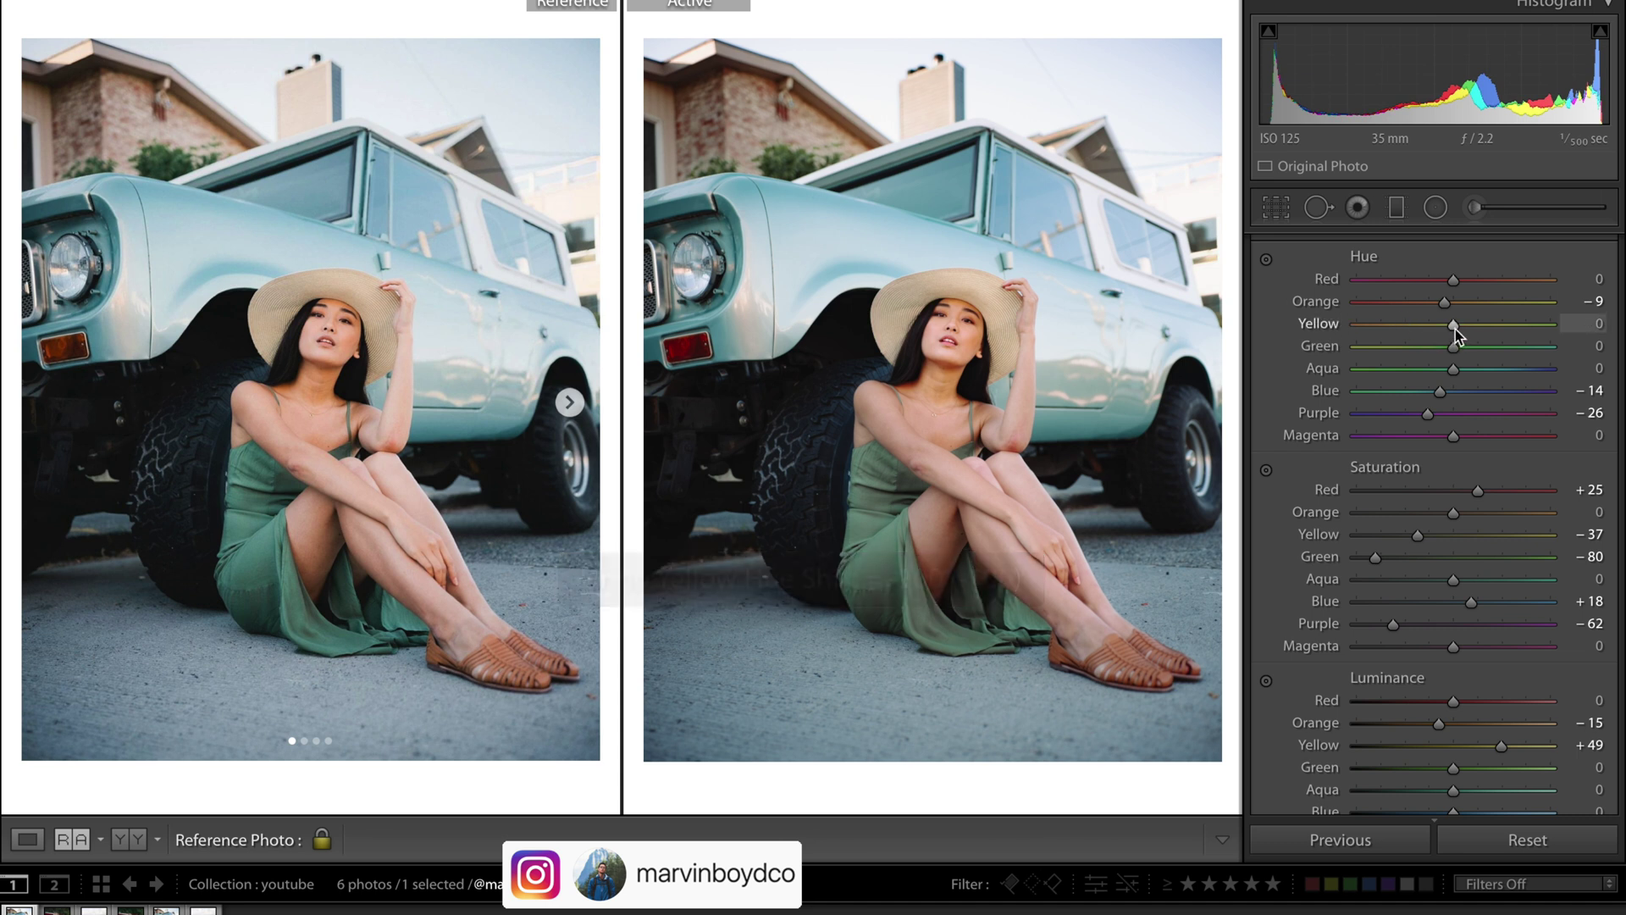
{"action": "left_click_drag", "start_coordinate": [1452, 330], "coordinate": [1380, 326]}
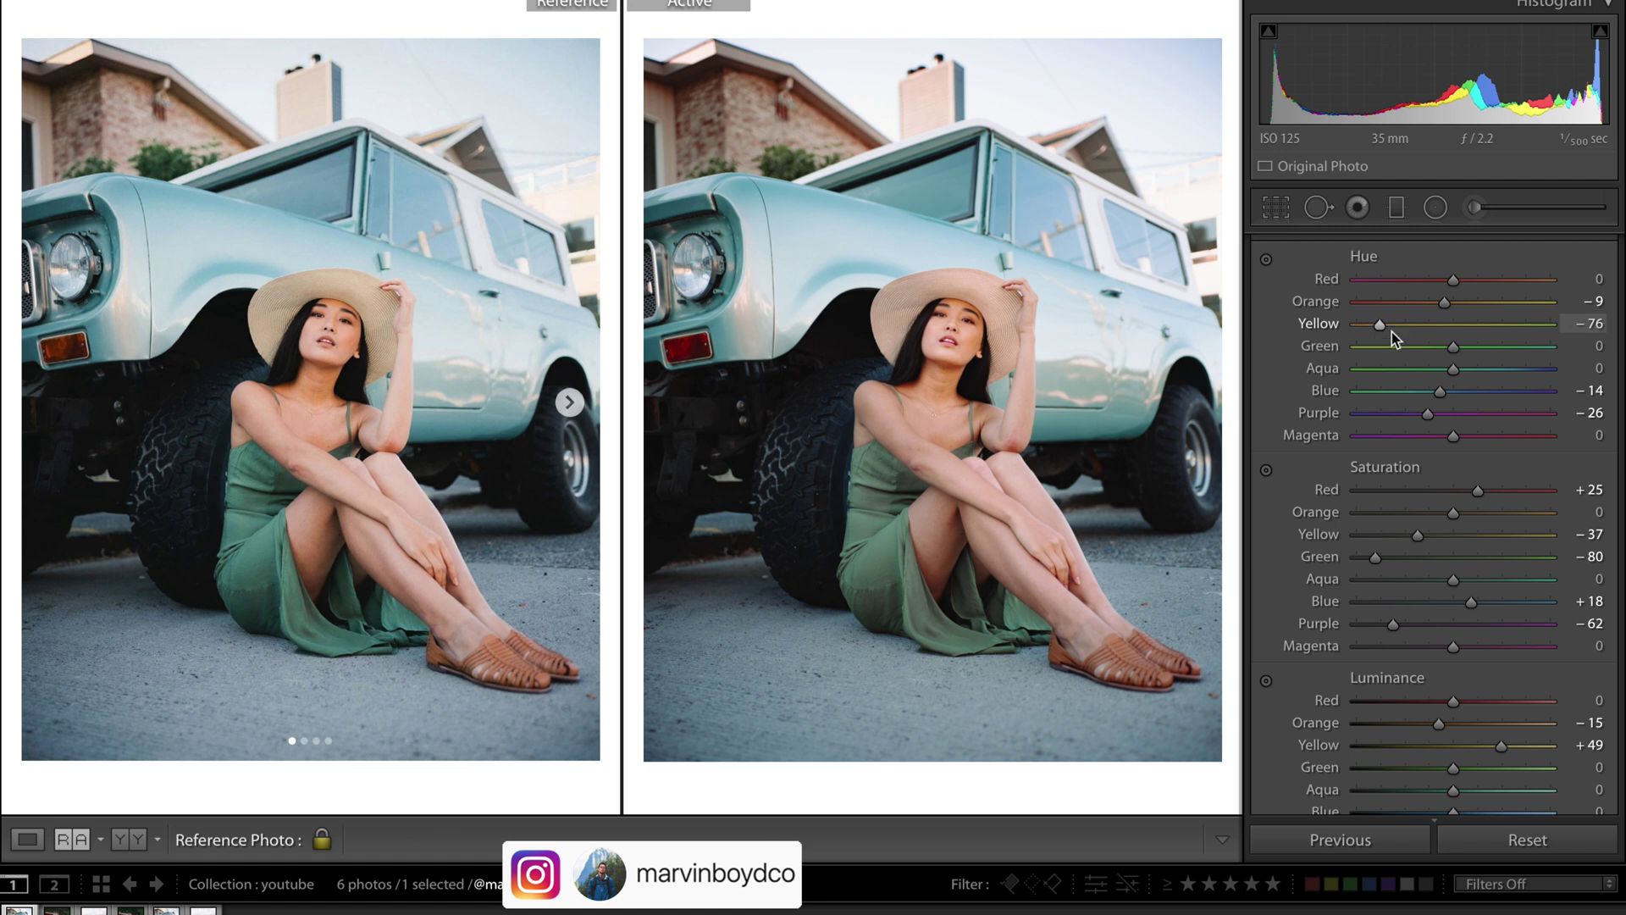
{"action": "left_click_drag", "start_coordinate": [1416, 535], "coordinate": [1410, 537]}
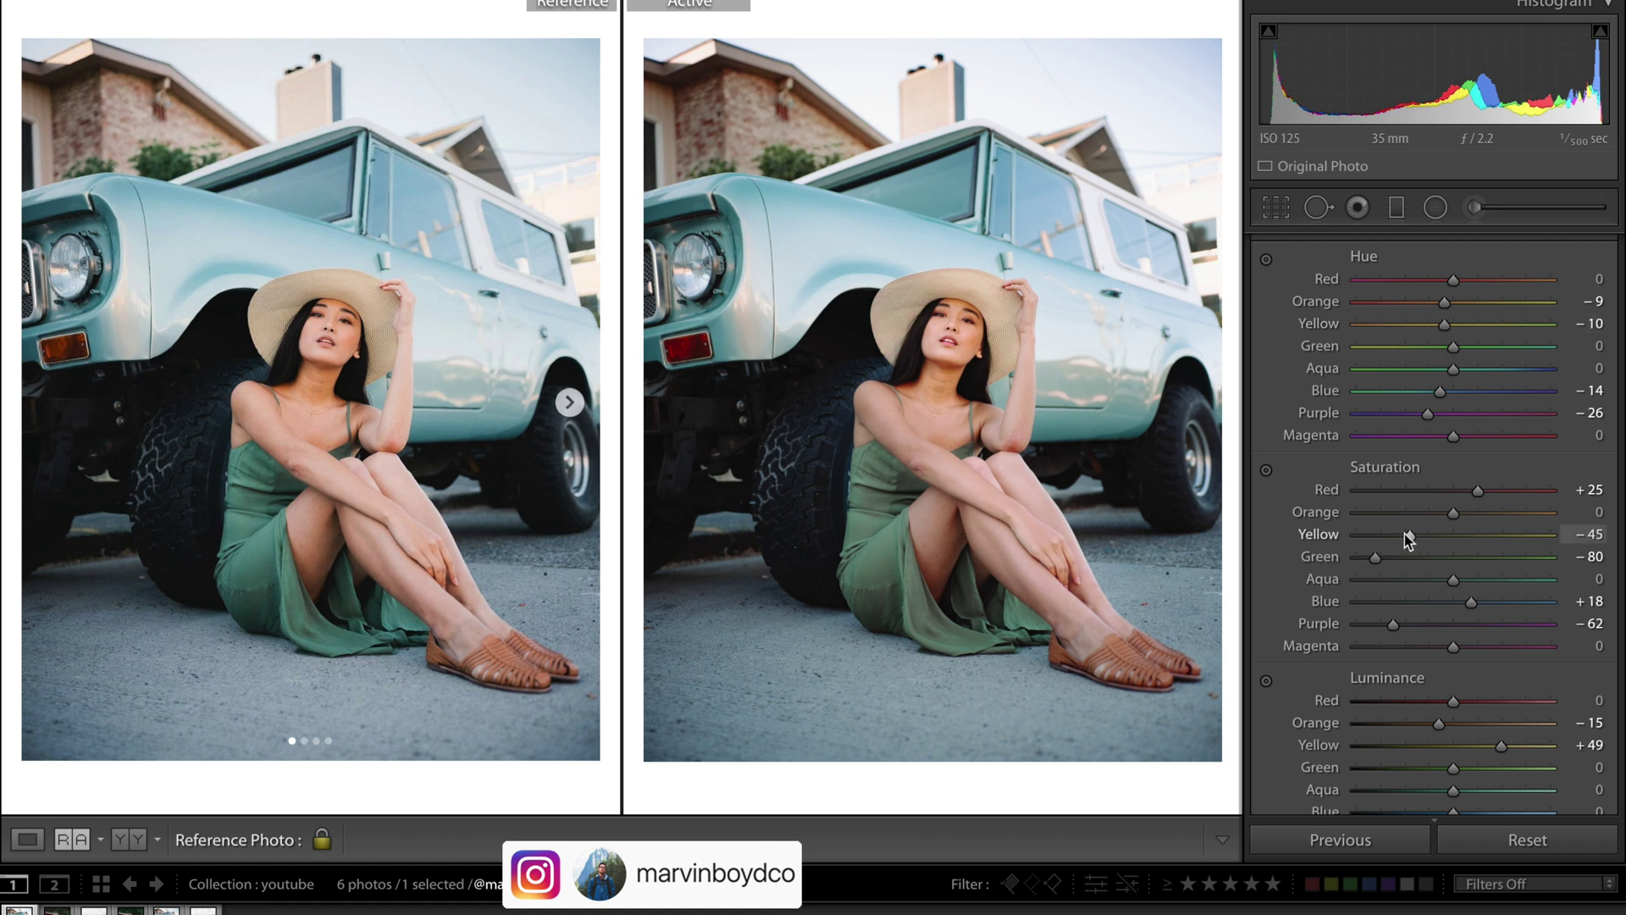
Set the truck portrait's Orange luminance to -3 and lower its Orange hue slightly.
{"action": "left_click_drag", "start_coordinate": [1440, 725], "coordinate": [1453, 728]}
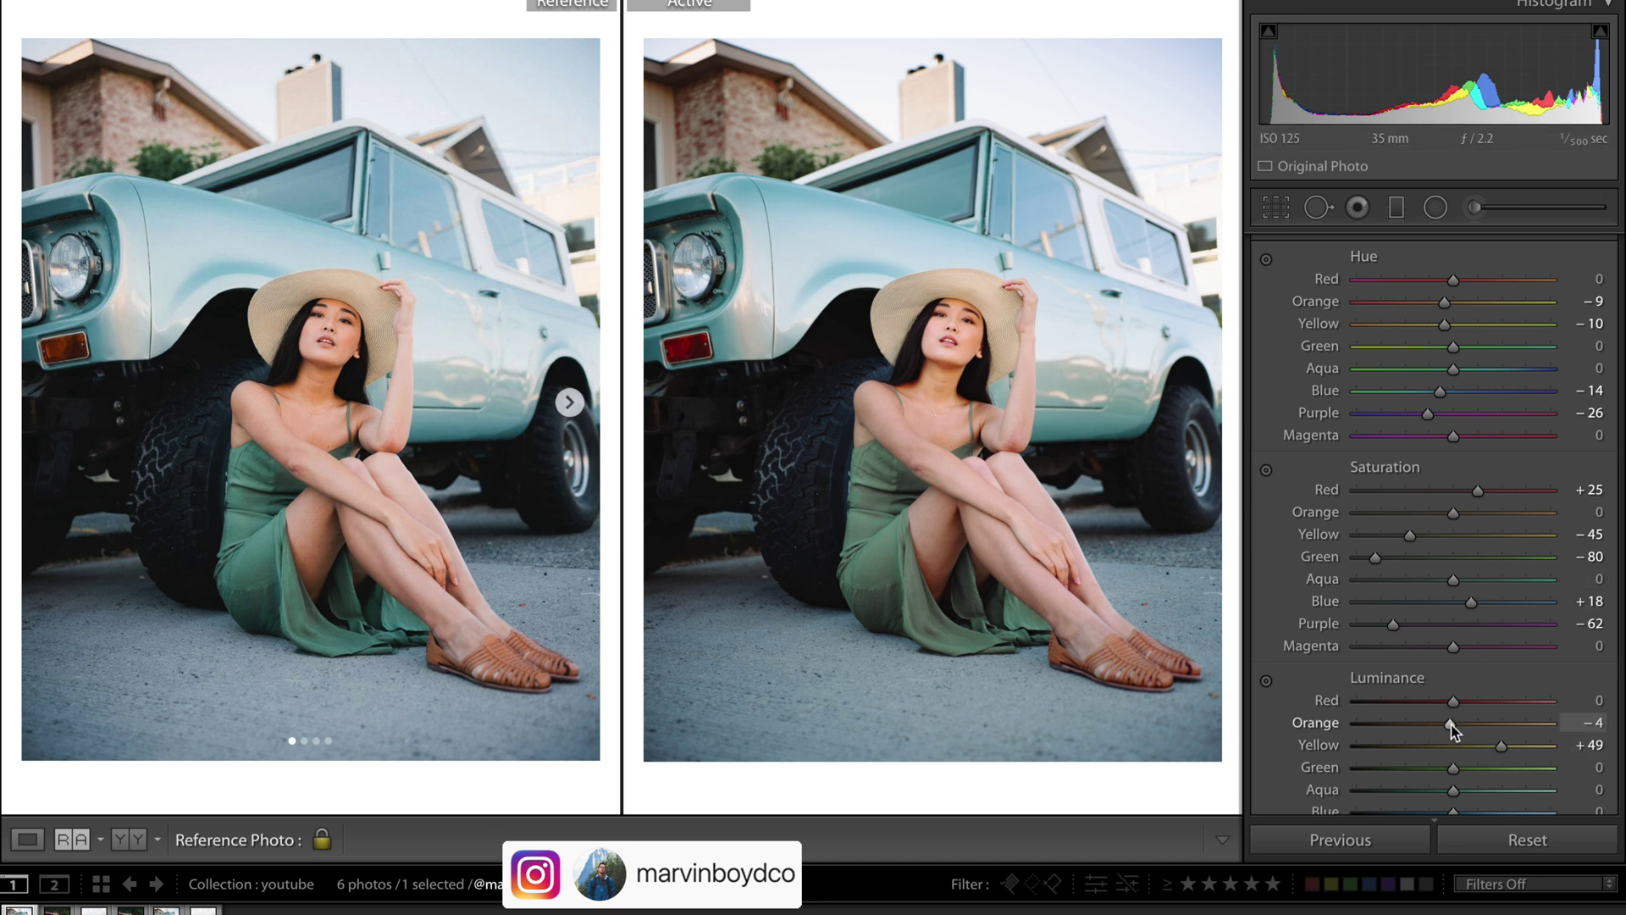
{"action": "left_click_drag", "start_coordinate": [1451, 729], "coordinate": [1451, 728]}
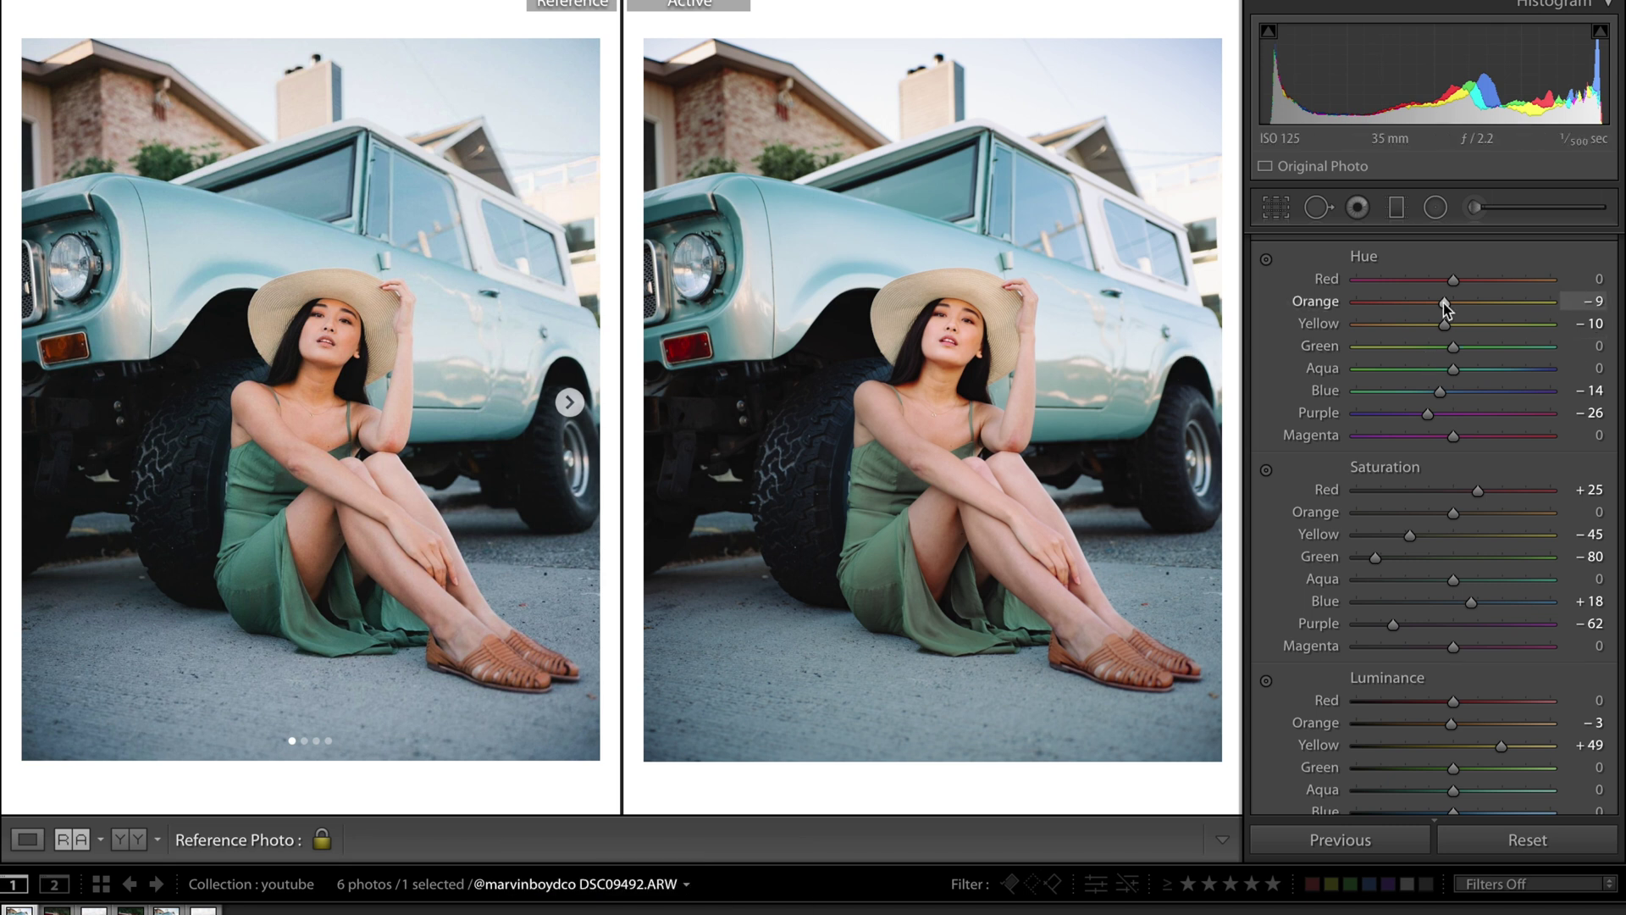
{"action": "left_click_drag", "start_coordinate": [1443, 303], "coordinate": [1441, 302]}
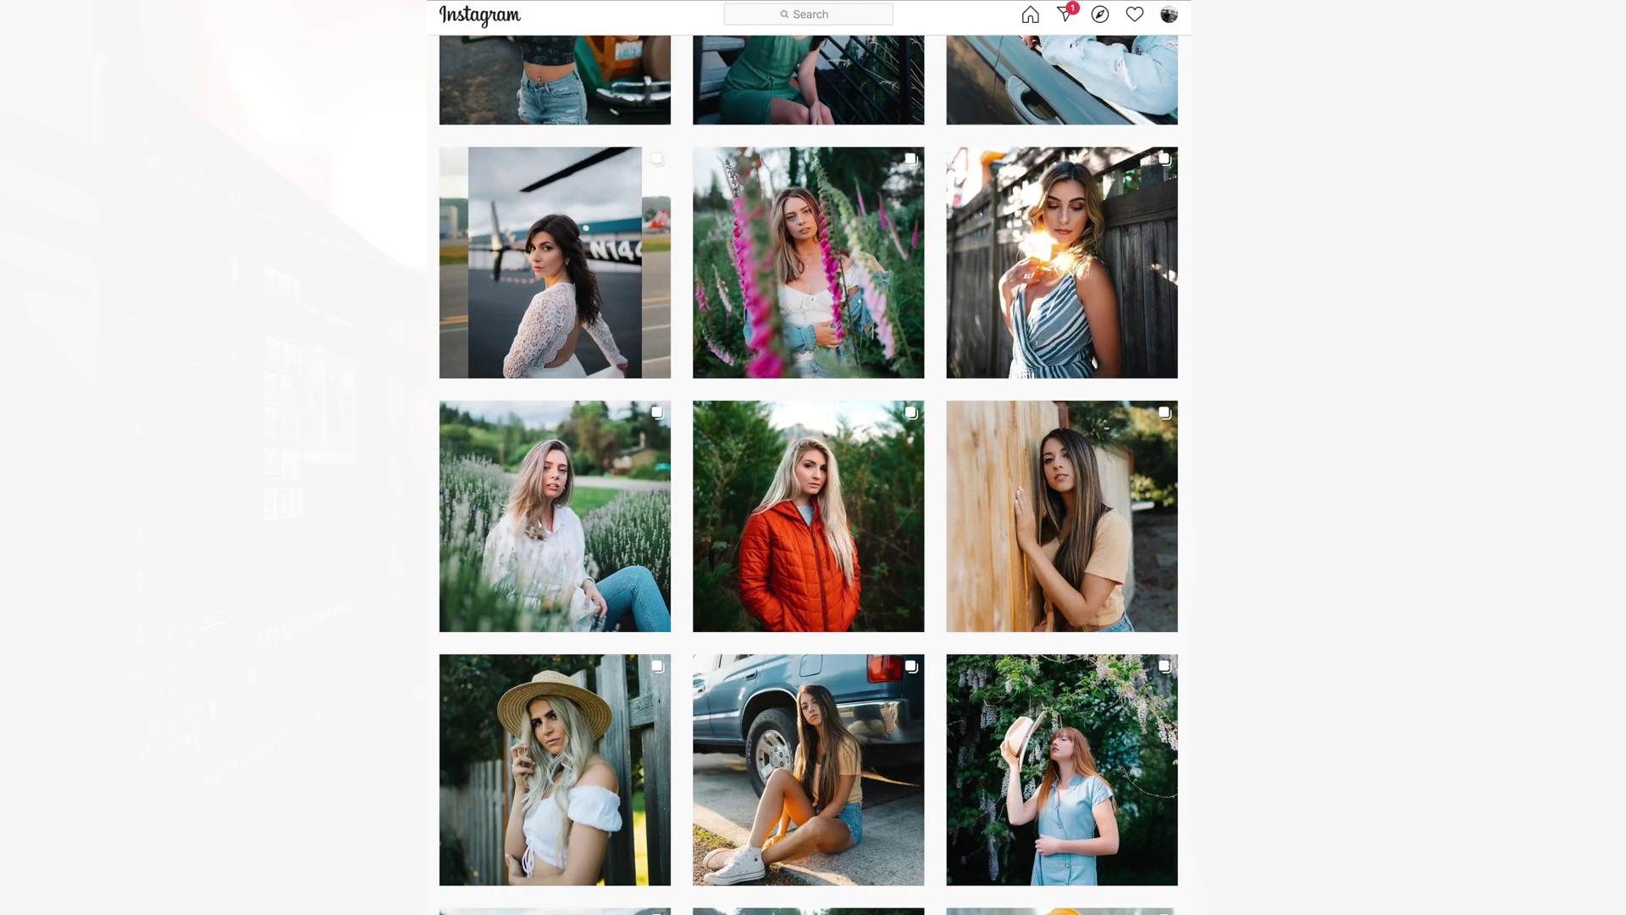
{"action": "scroll", "coordinate": [808, 474], "scroll_direction": "down", "scroll_amount": 2}
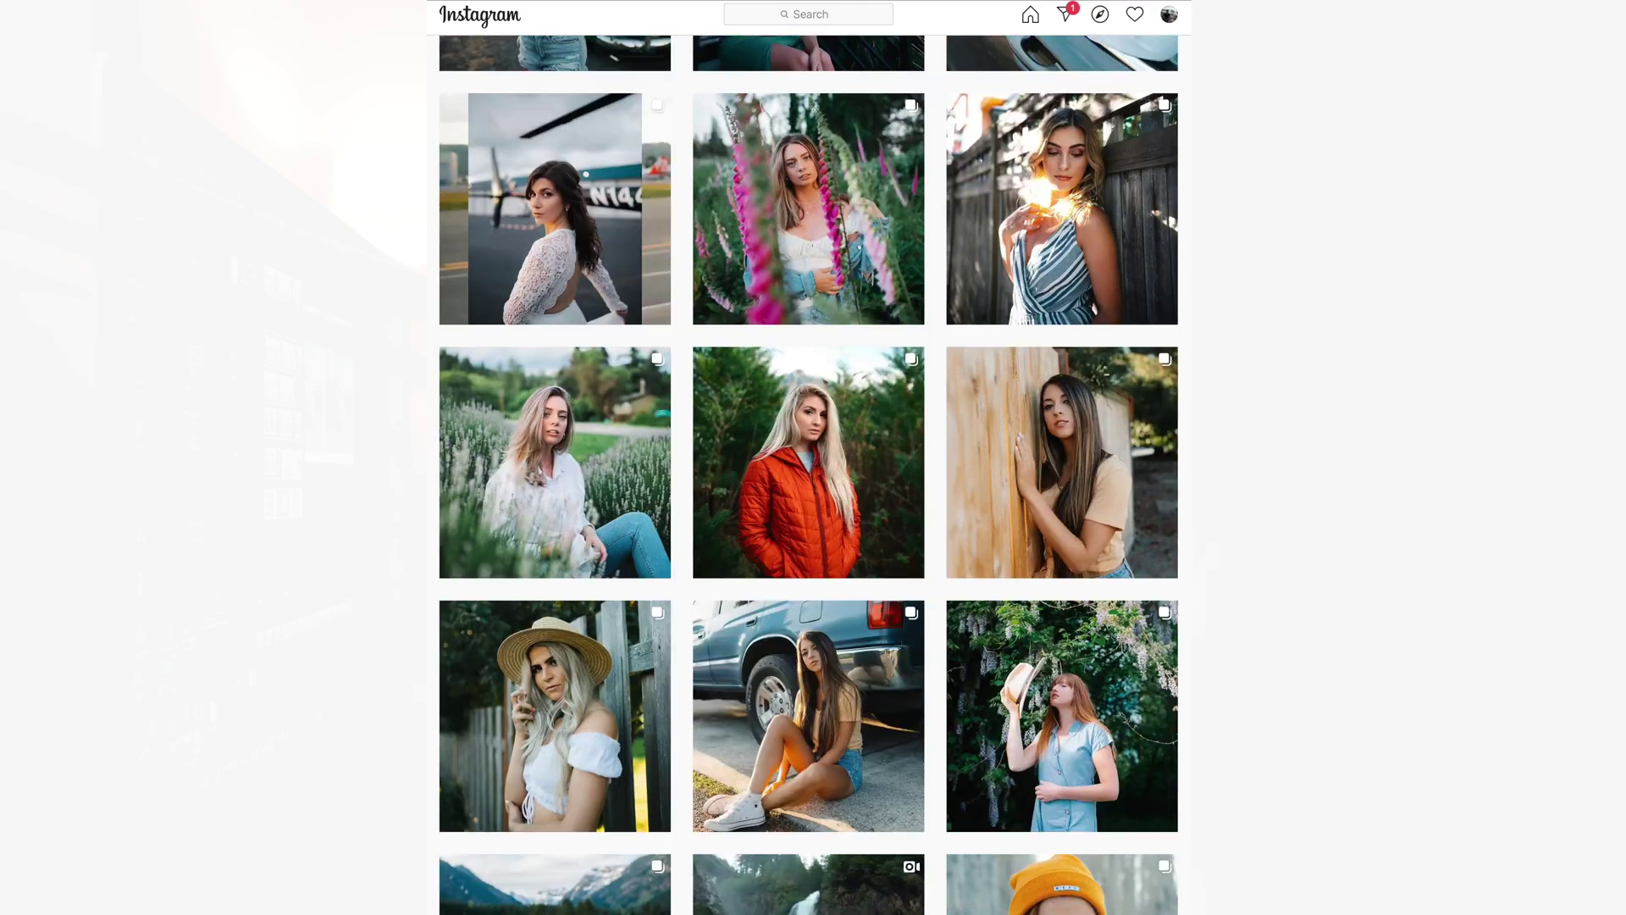
{"action": "scroll", "coordinate": [809, 474], "scroll_direction": "up", "scroll_amount": 3}
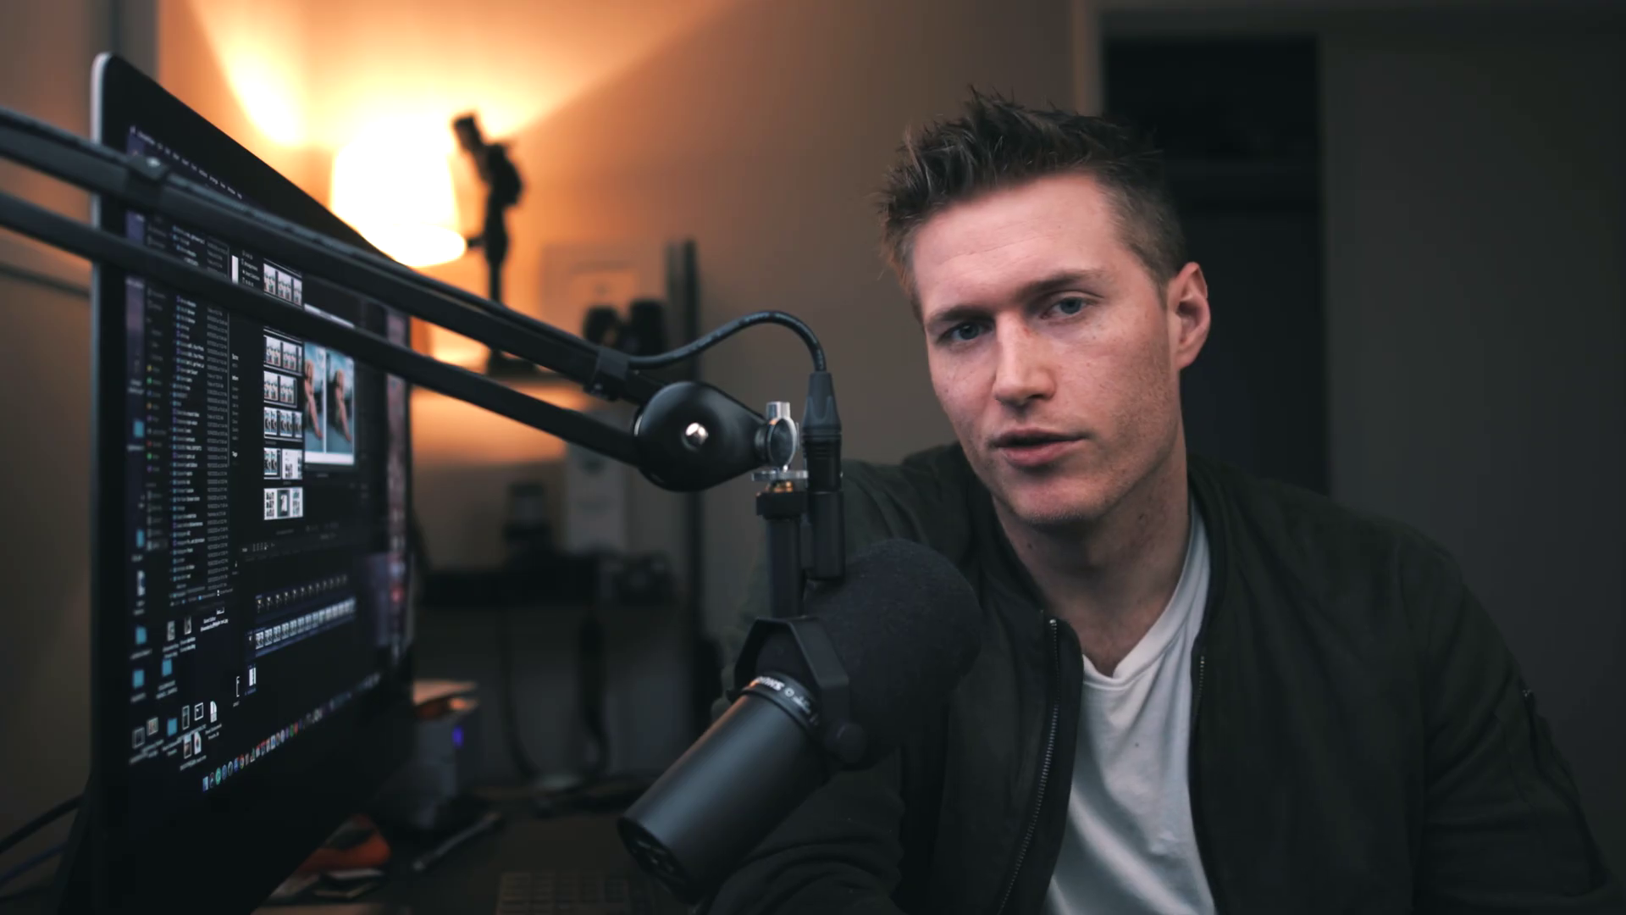